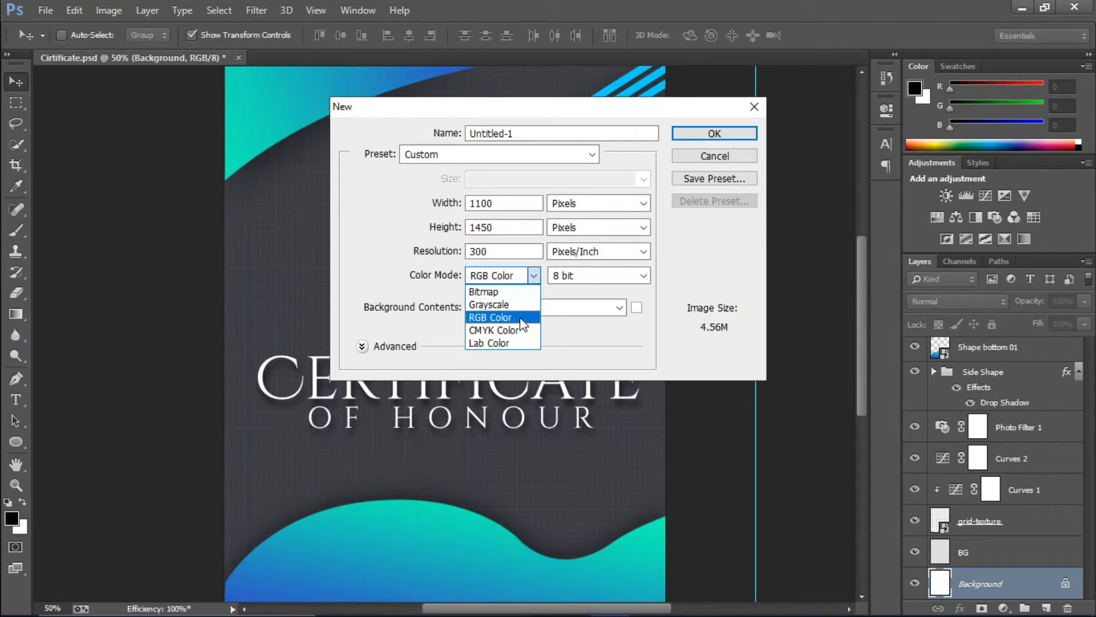
Create a 1100 × 1450 pixel document at 300 pixels/inch in RGB Color mode with a white background
click(473, 319)
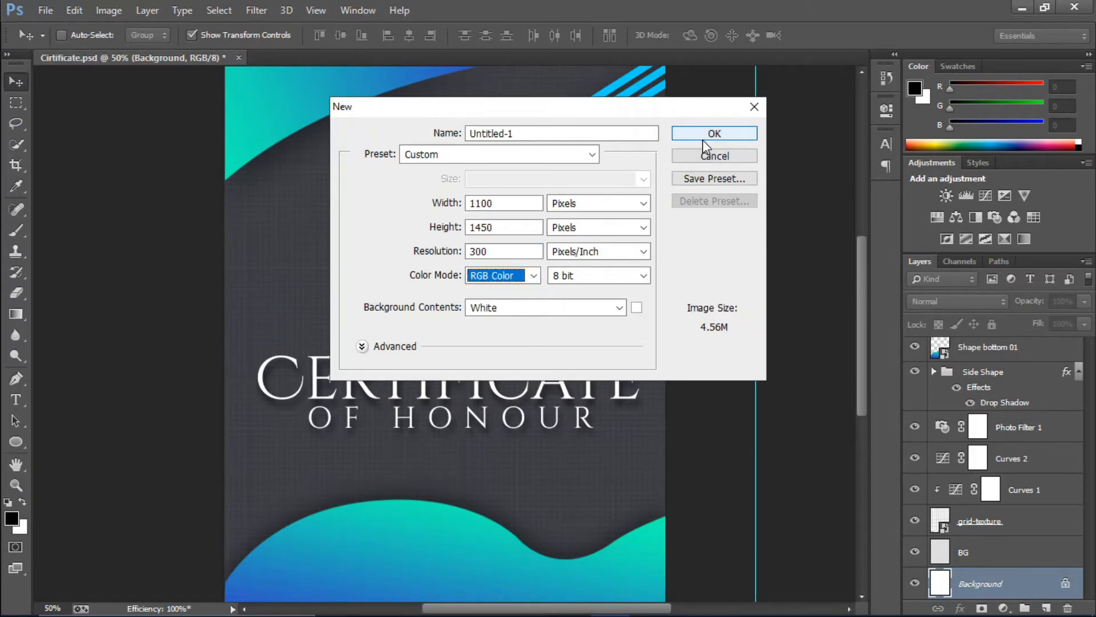
click(712, 135)
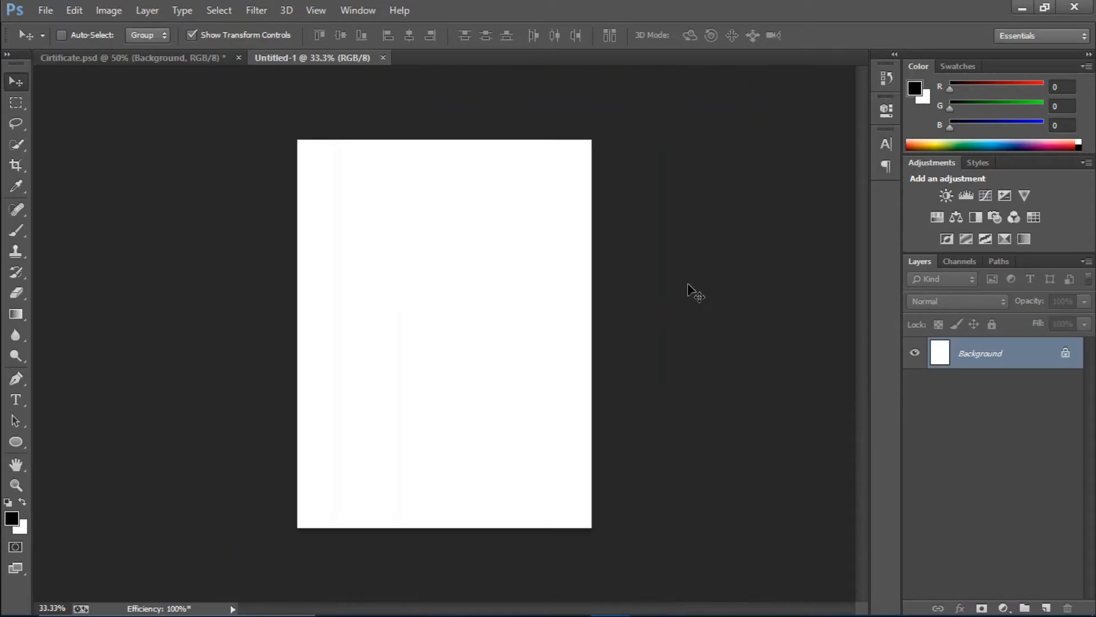
key(ctrl+plus)
key(ctrl+minus)
click(80, 60)
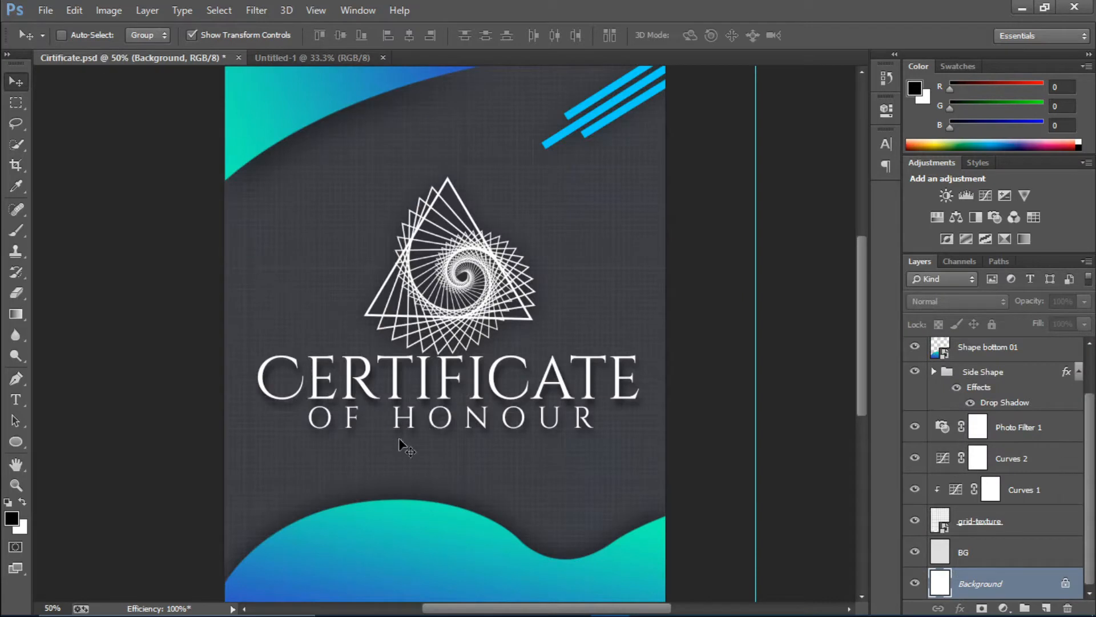
click(334, 60)
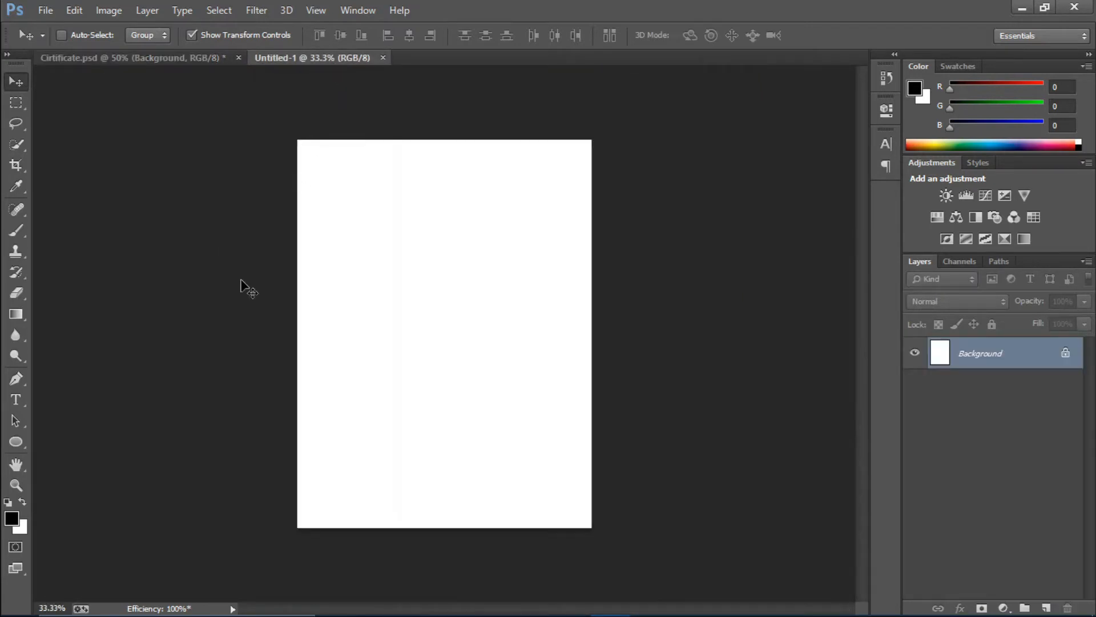
Draw a closed Pen tool path in Path mode, with a wavy upper edge across the lower page and straight sides outside the canvas
click(15, 380)
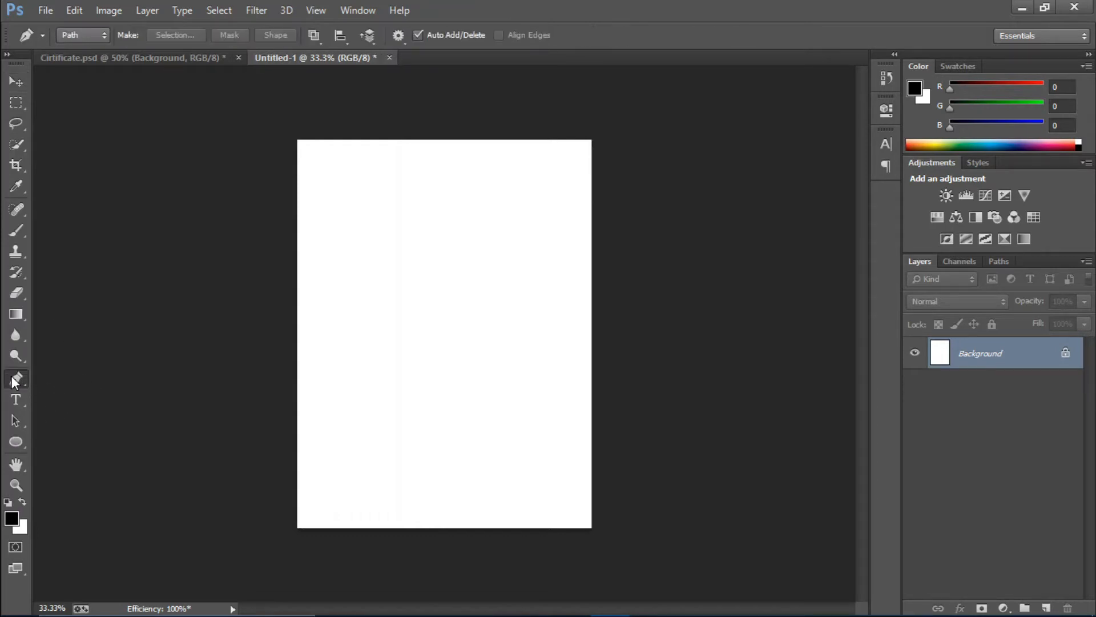
click(91, 37)
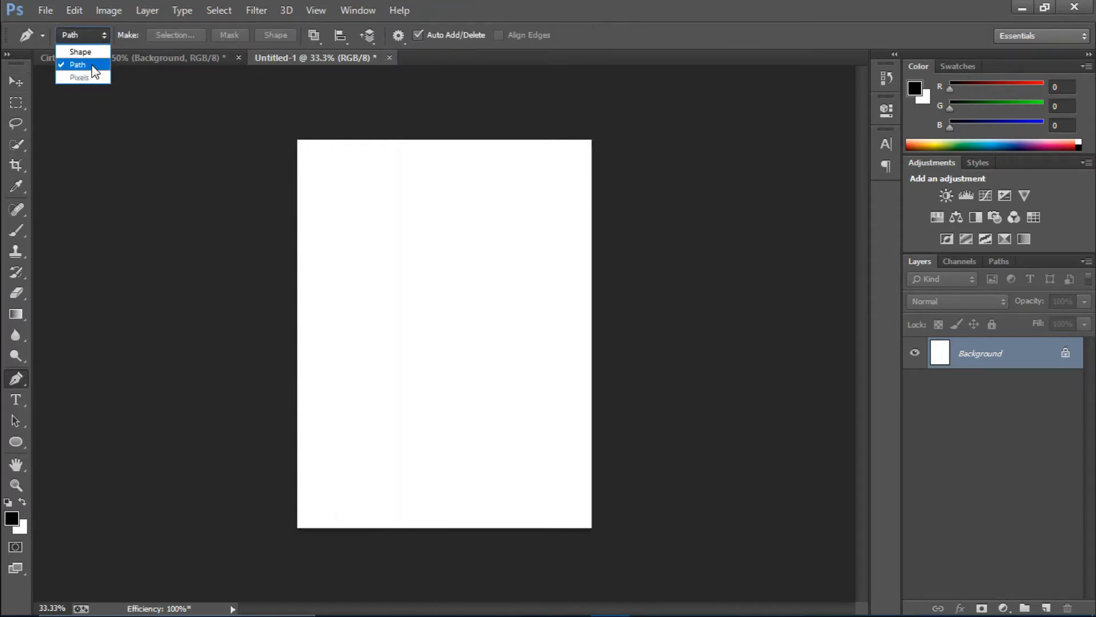
right_click(16, 378)
click(82, 376)
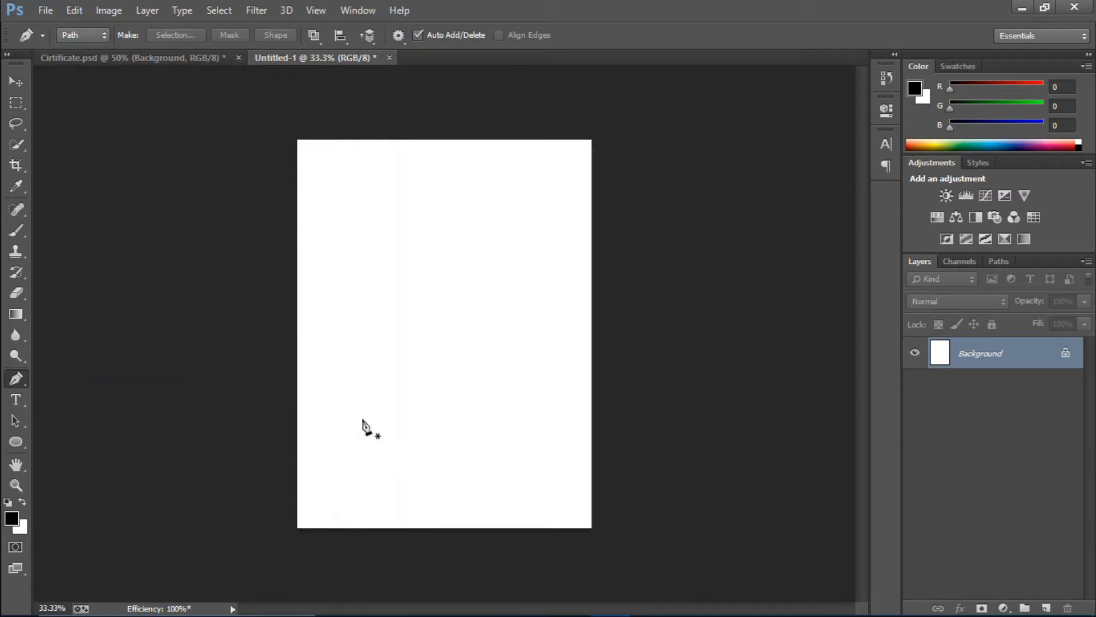
click(230, 492)
drag(371, 415, 451, 431)
drag(568, 485, 607, 442)
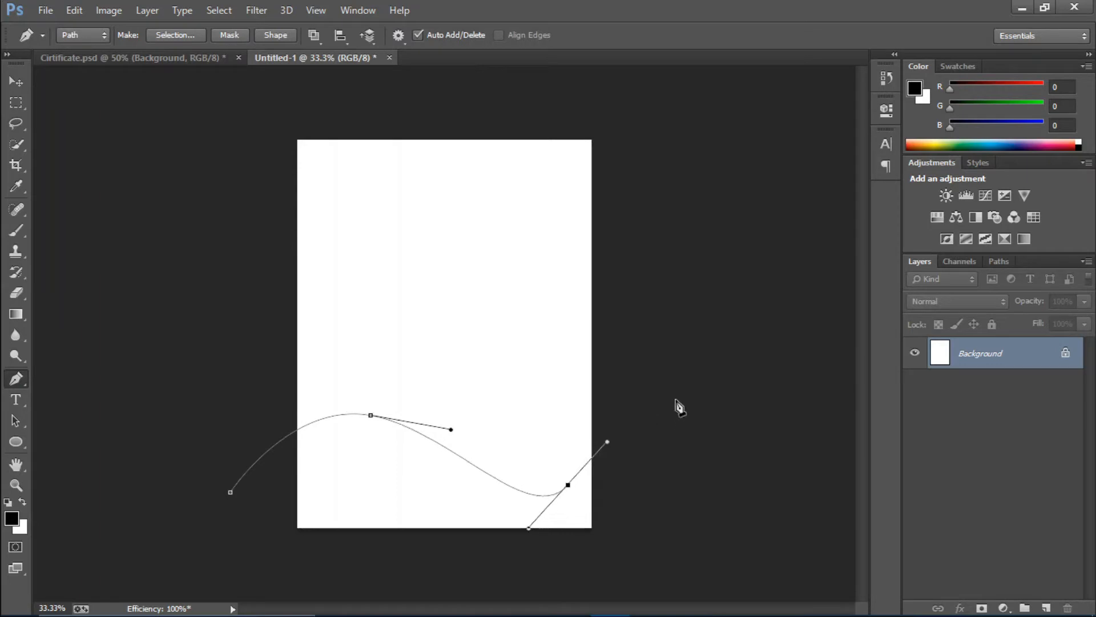
drag(677, 399, 675, 395)
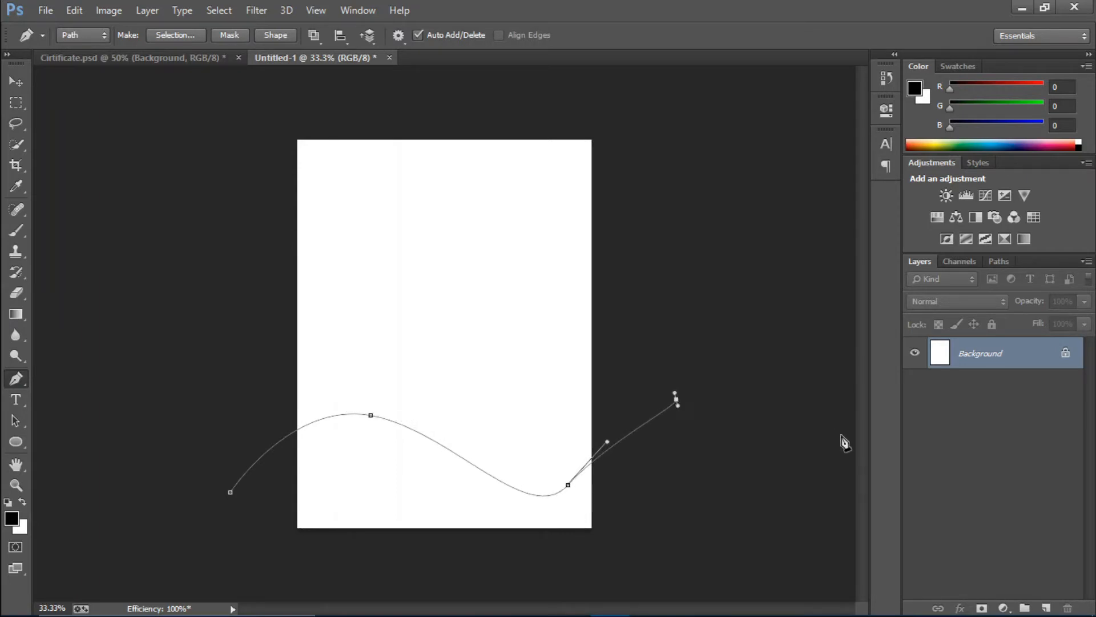
click(699, 475)
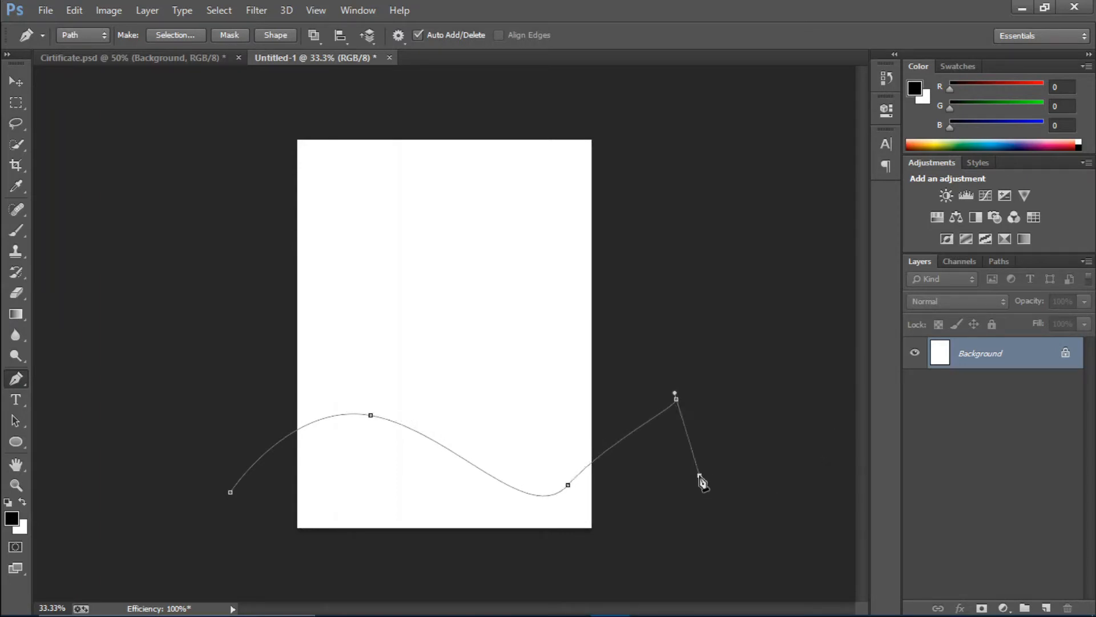
click(670, 571)
click(479, 563)
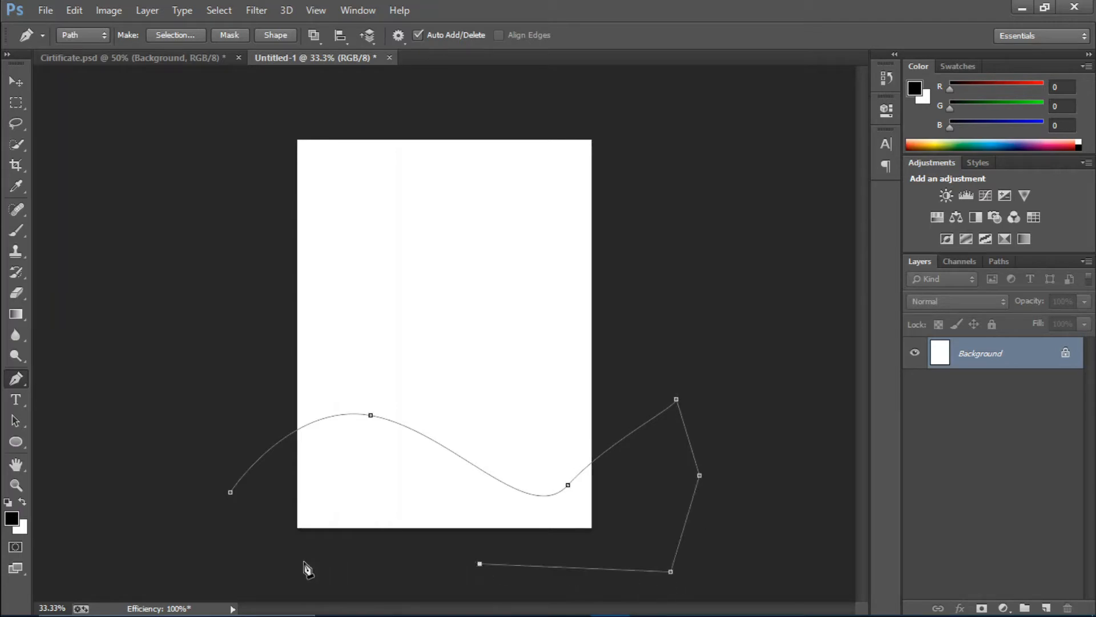
click(305, 561)
click(231, 493)
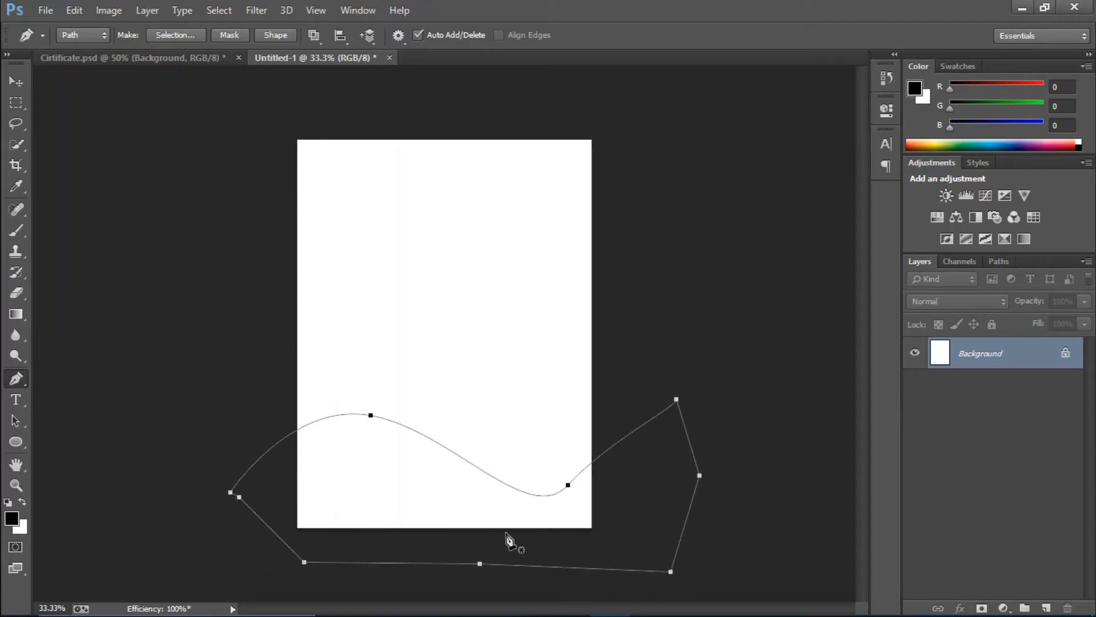
Convert the wave path to a selection with a 1-pixel feather, fill it with black on a new layer, and deselect
click(171, 35)
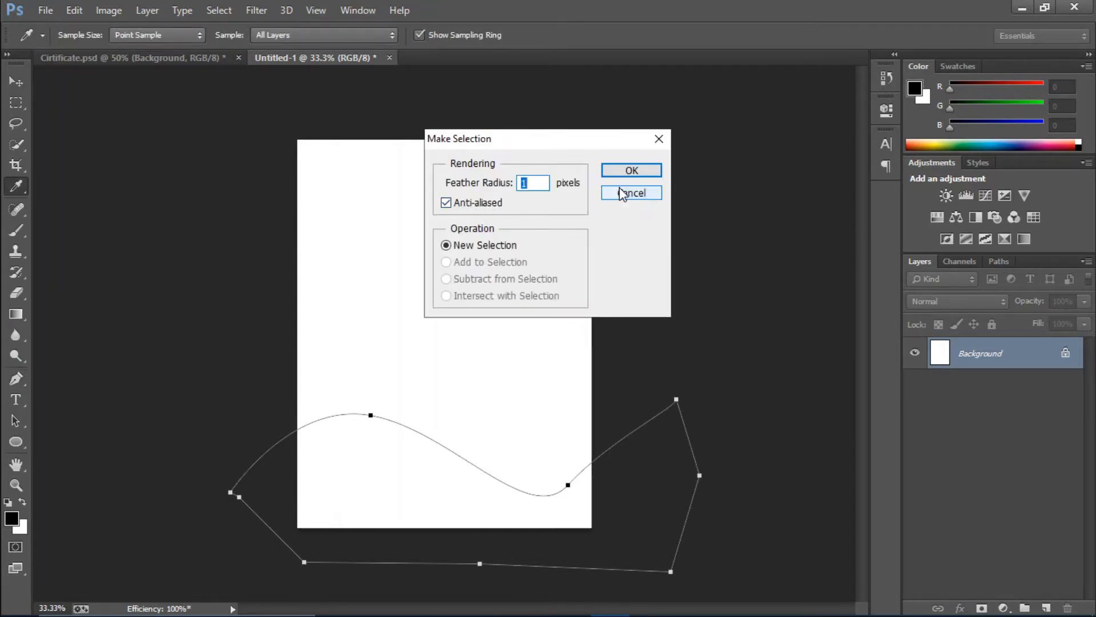
click(631, 171)
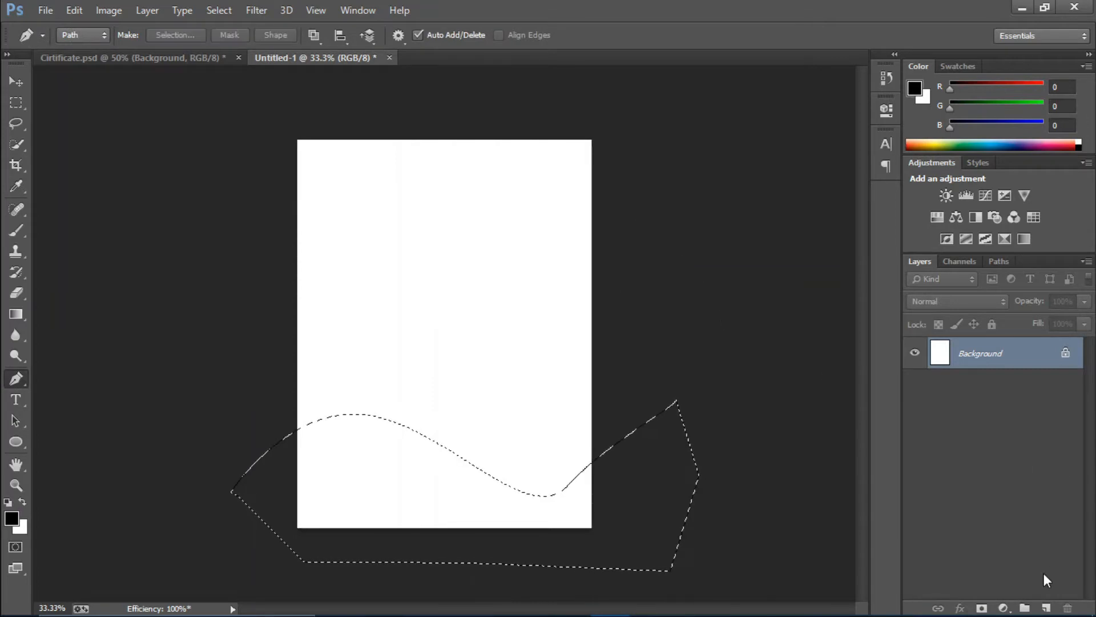
click(1046, 607)
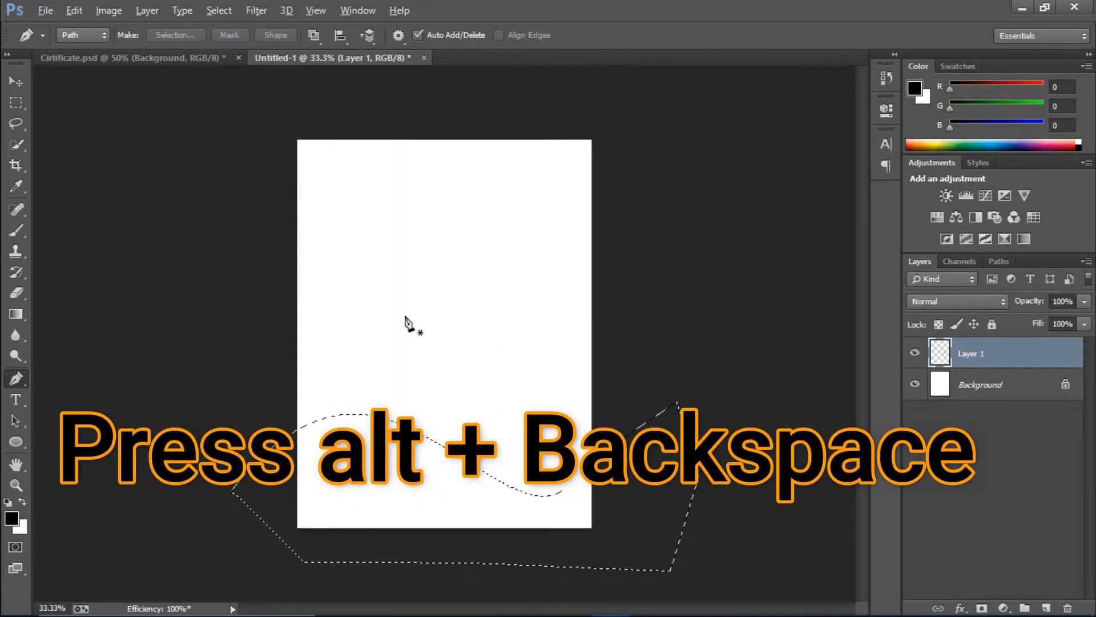
key(alt+BackSpace)
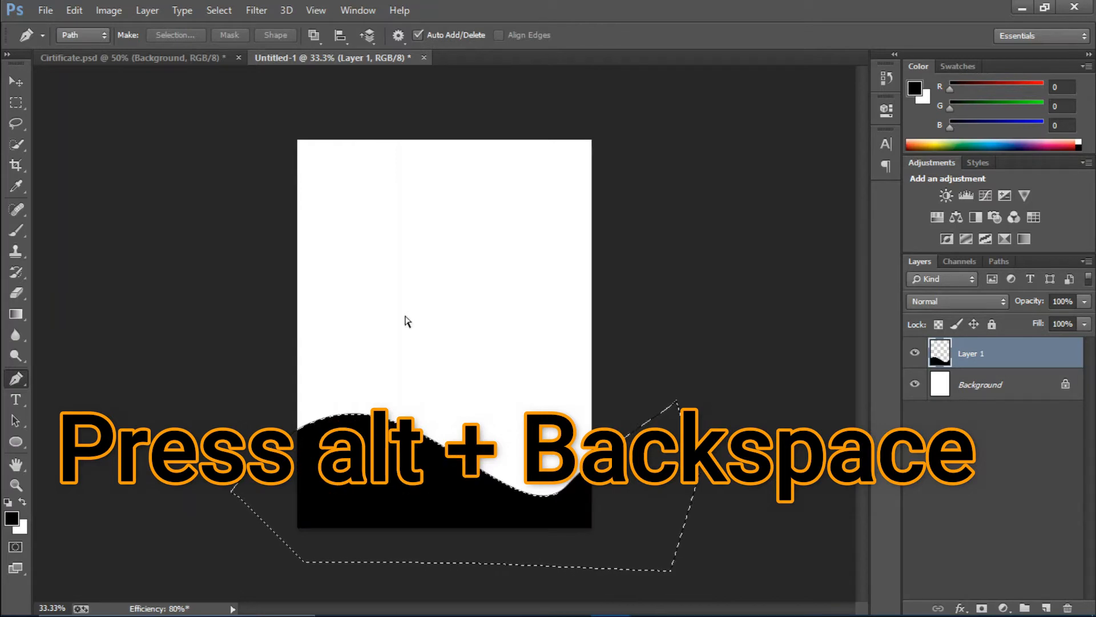
key(ctrl+d)
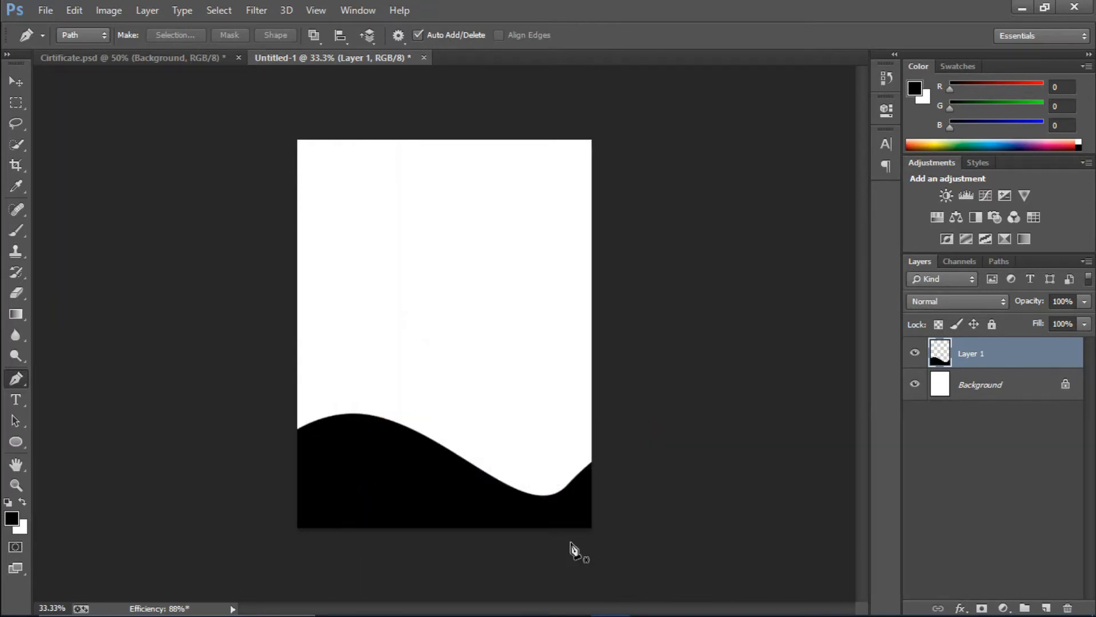
Rename the black wave's layer to "Shape Bottom 001"
key(ctrl+minus)
key(ctrl+minus)
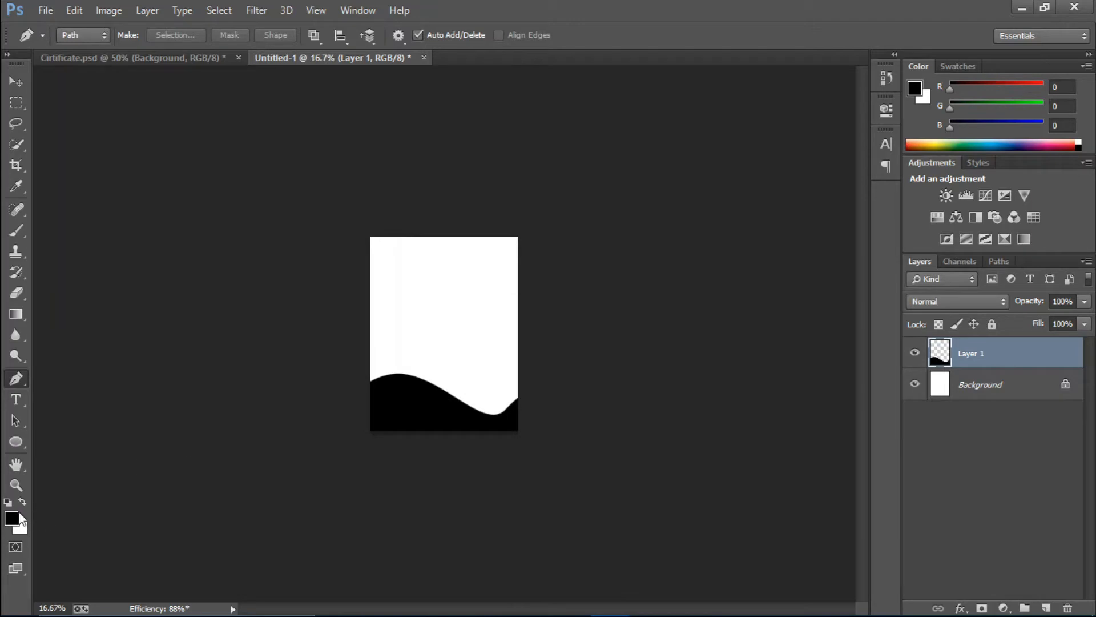
key(ctrl+plus)
key(ctrl+plus)
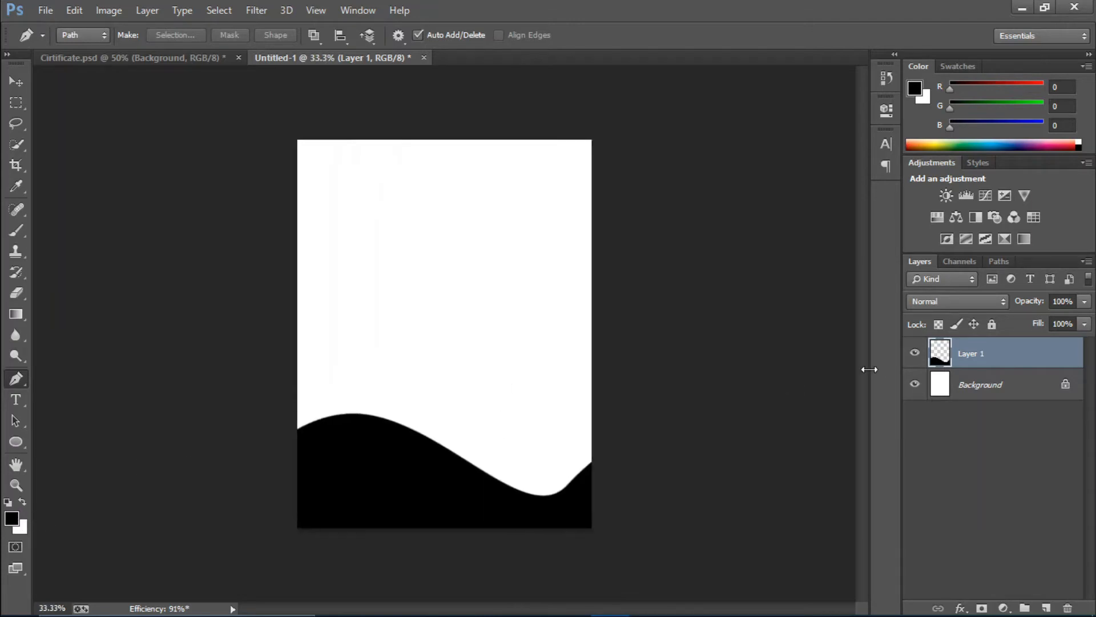
double_click(972, 354)
text(Shape Bot)
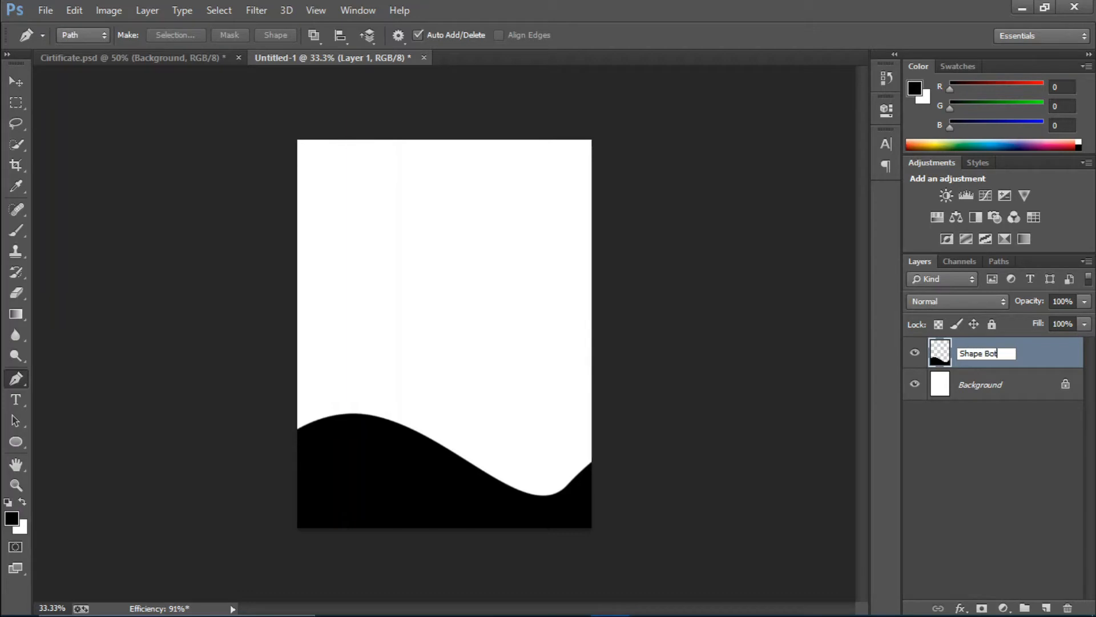
text(tom 001)
key(Return)
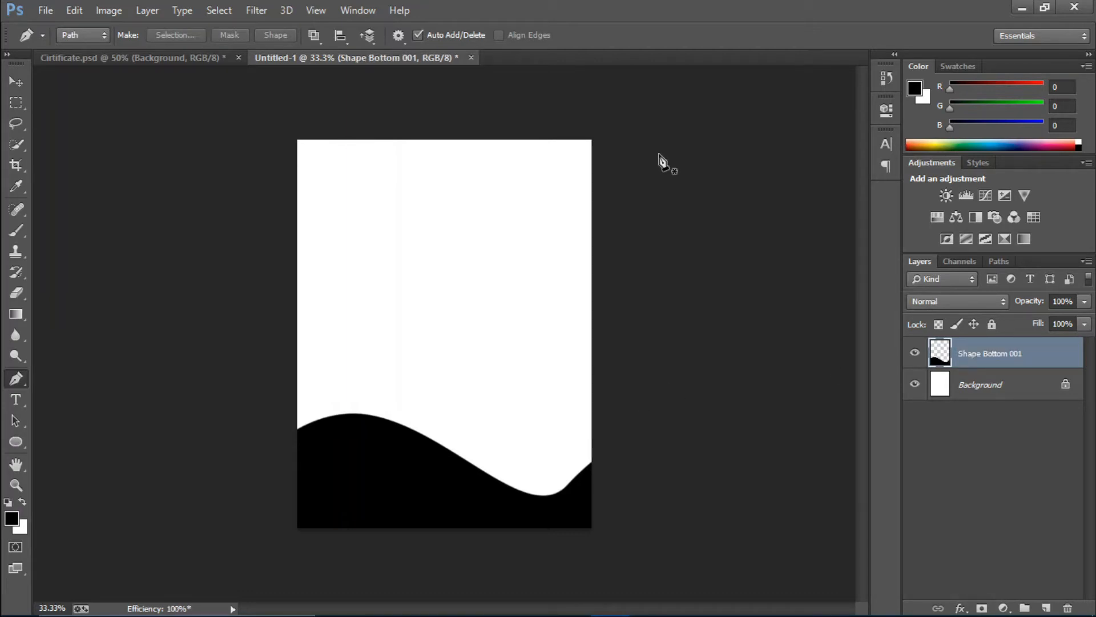
Draw a Pen path that curves across the page's upper-left corner and runs around it outside the canvas
click(259, 290)
drag(578, 106, 844, 67)
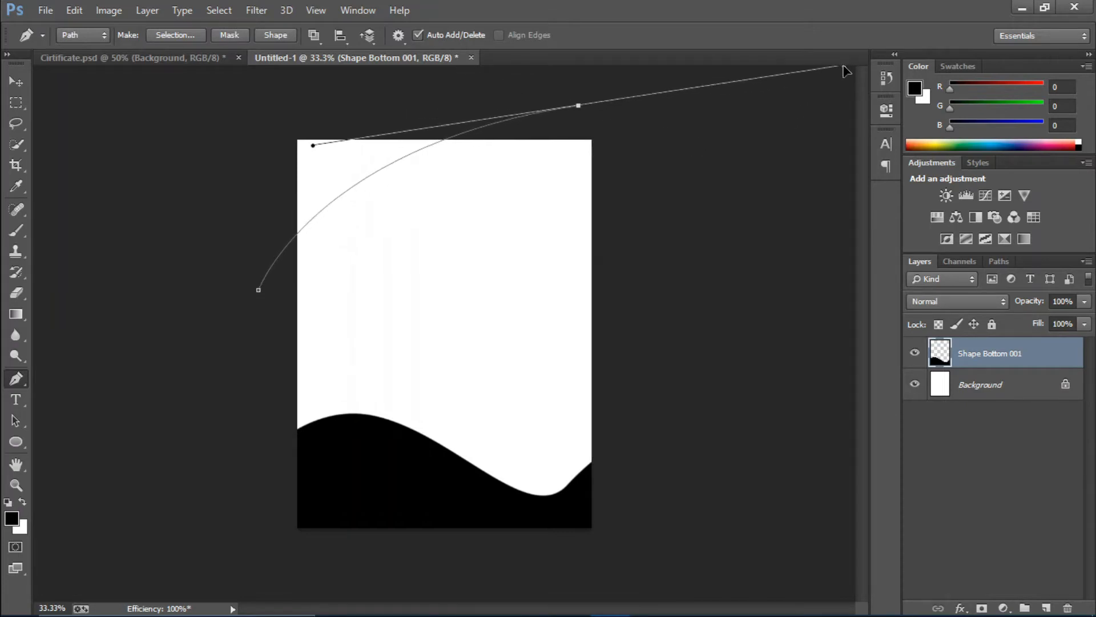
click(483, 91)
click(196, 109)
click(215, 236)
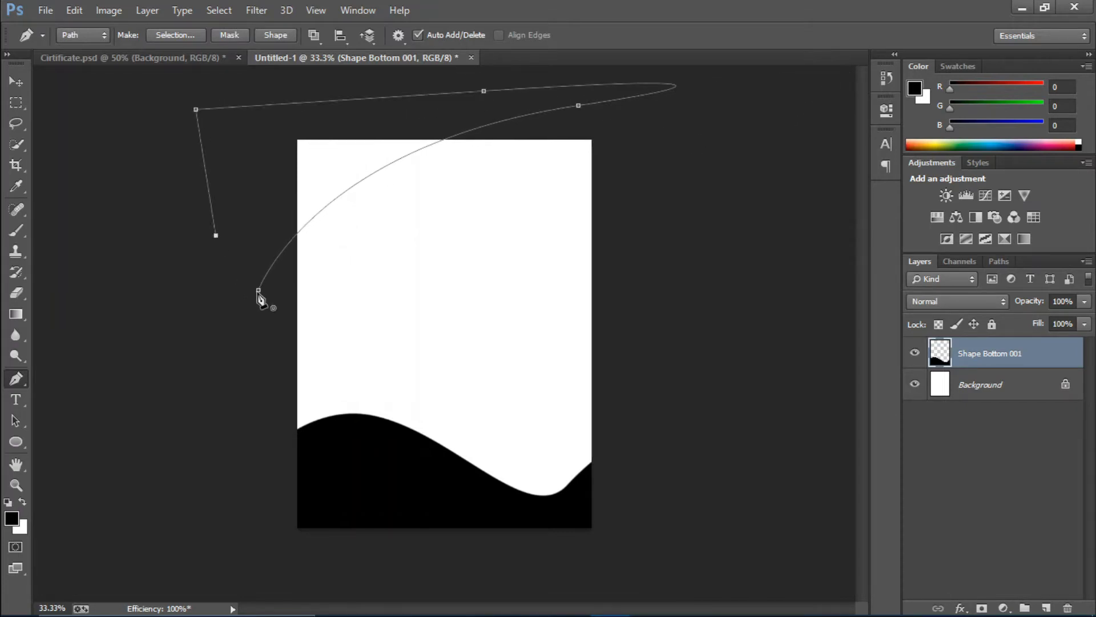
Convert the corner path to a selection with a 1-pixel feather, fill it with black on a new layer, and deselect
click(173, 33)
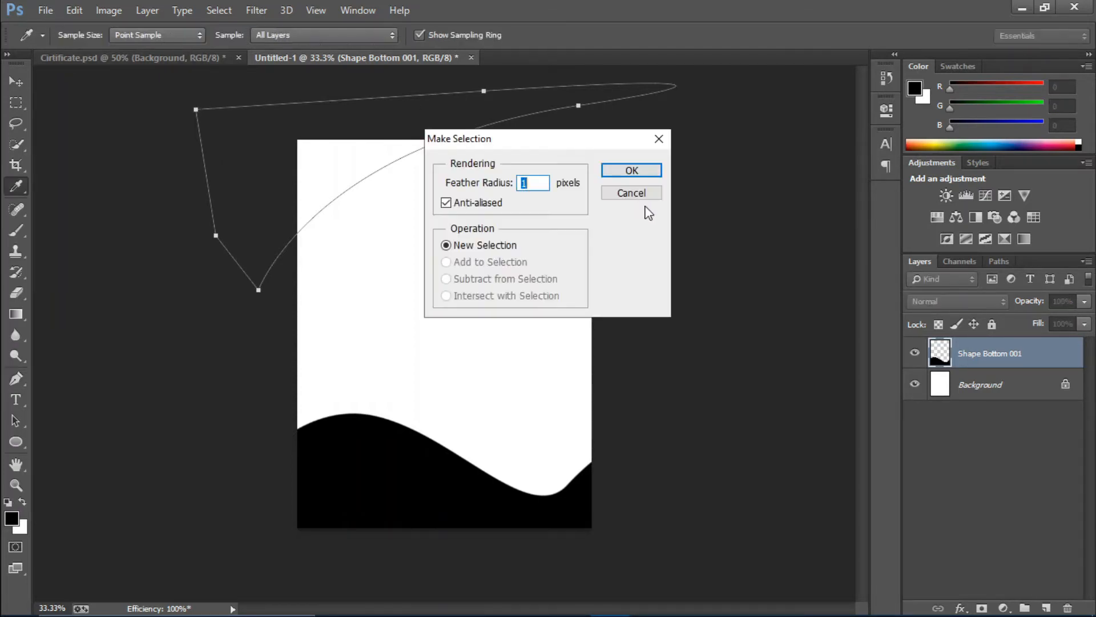
click(616, 171)
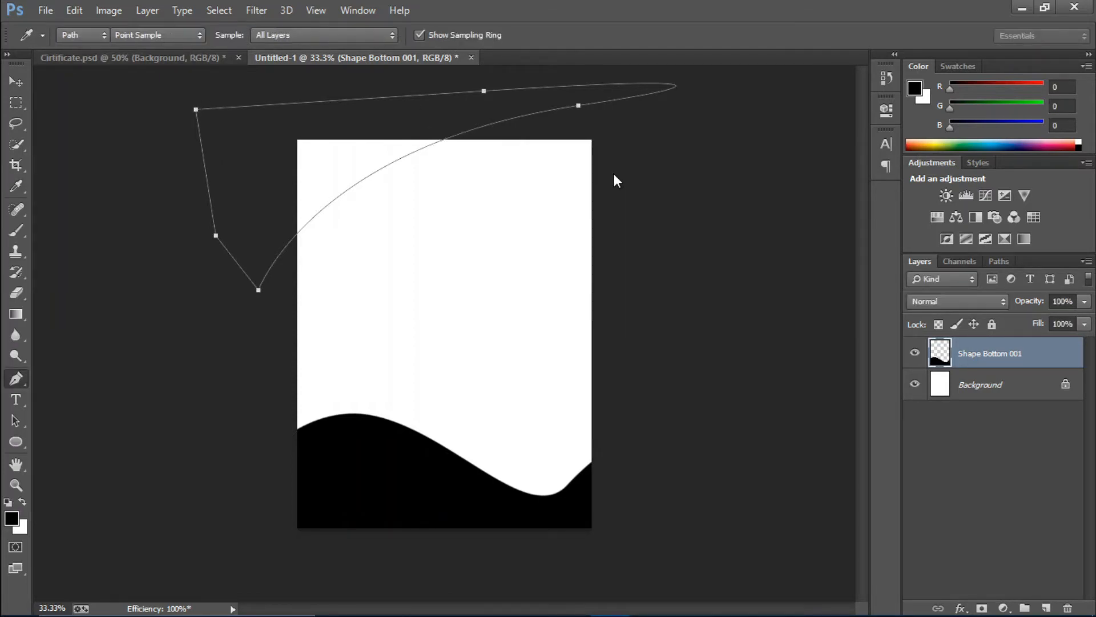
click(1046, 608)
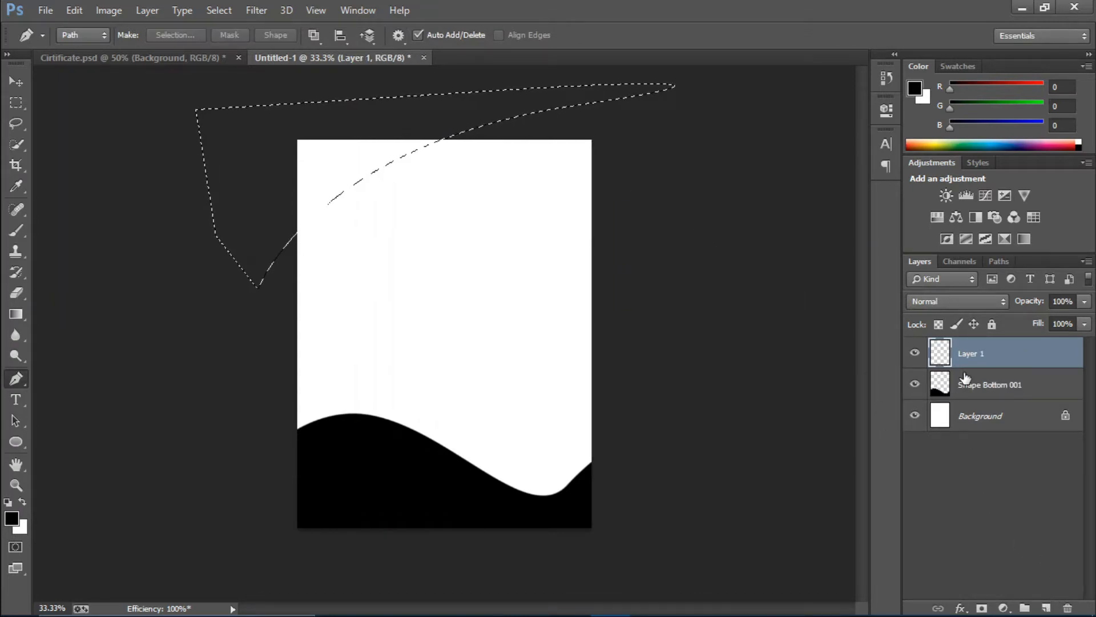
key(alt+BackSpace)
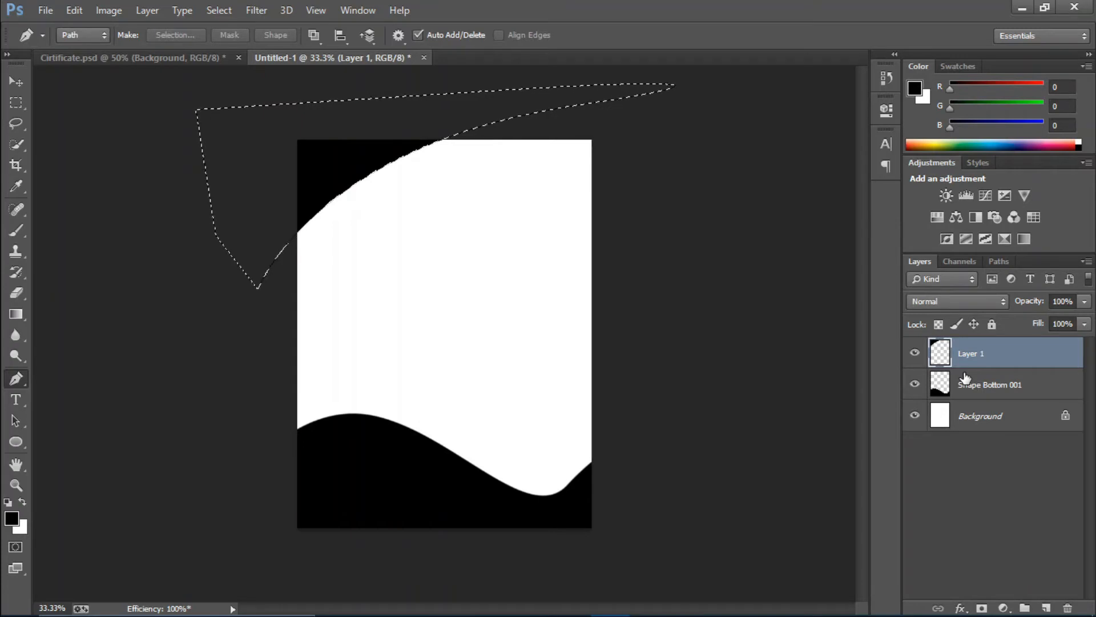
key(ctrl+d)
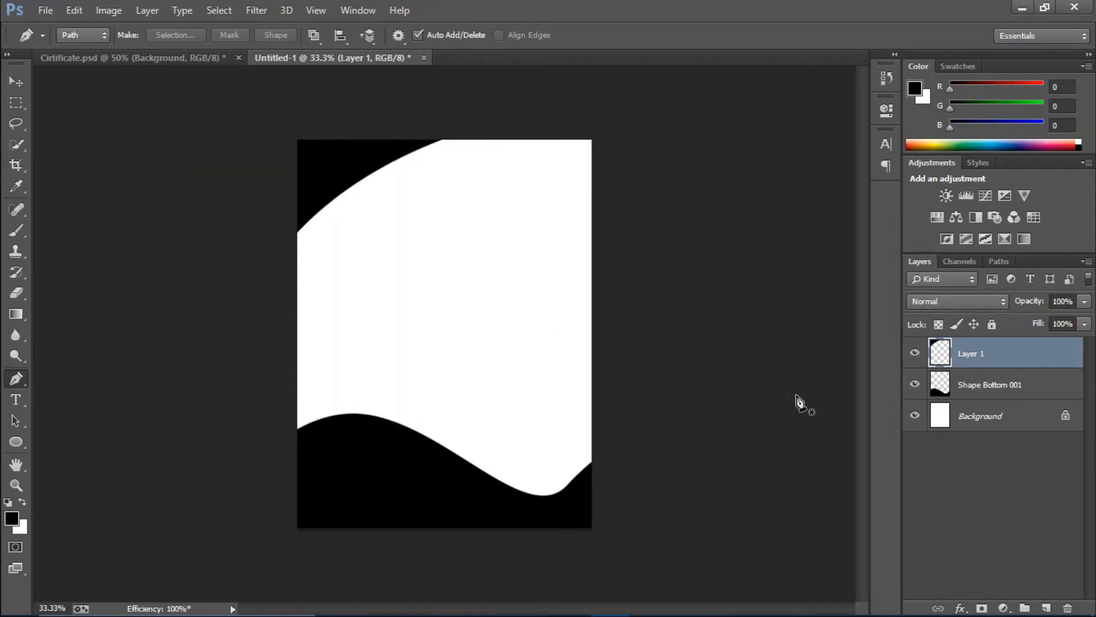
Rename the black corner shape's layer to "Shape side 001"
double_click(980, 354)
text(Shape s)
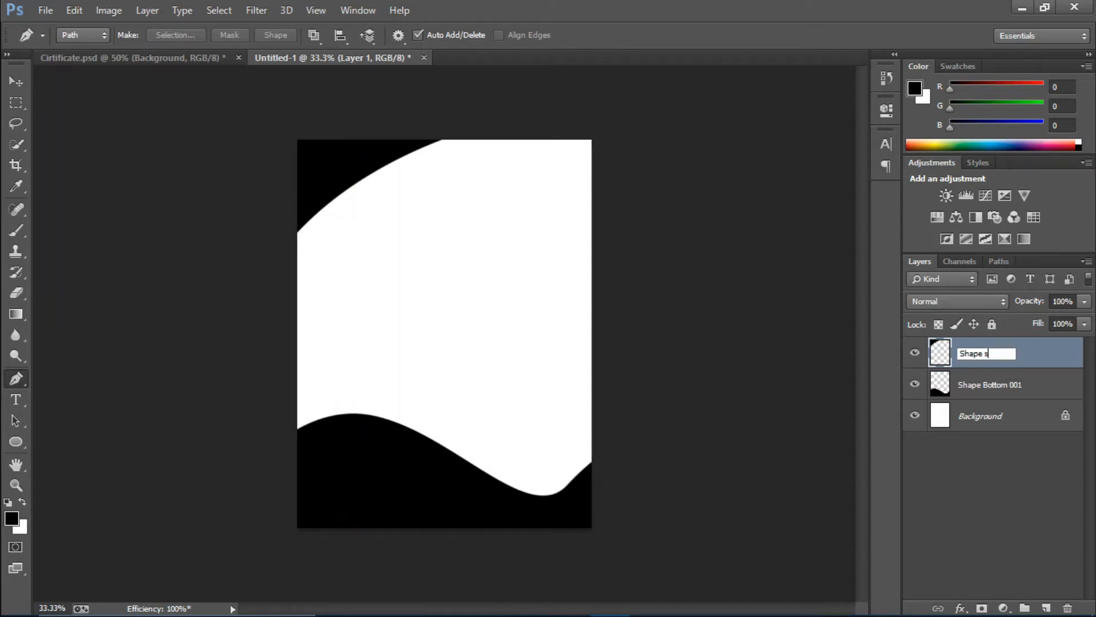
text(ide 001)
key(Return)
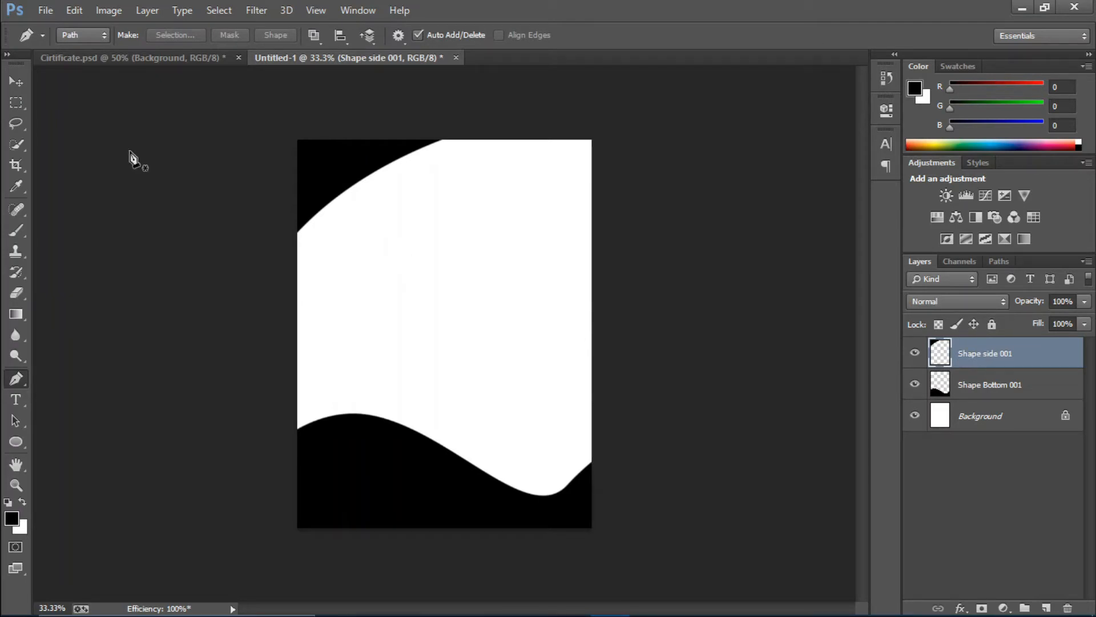
Add a new layer named "Shape side 002" above the corner shape's layer
click(14, 103)
right_click(14, 104)
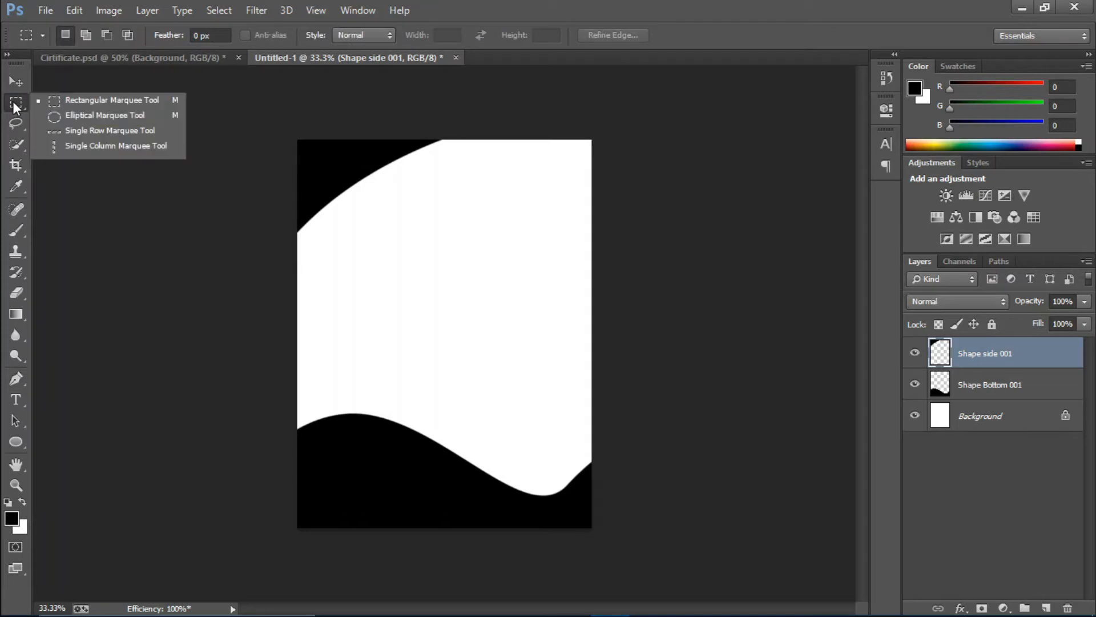
click(46, 101)
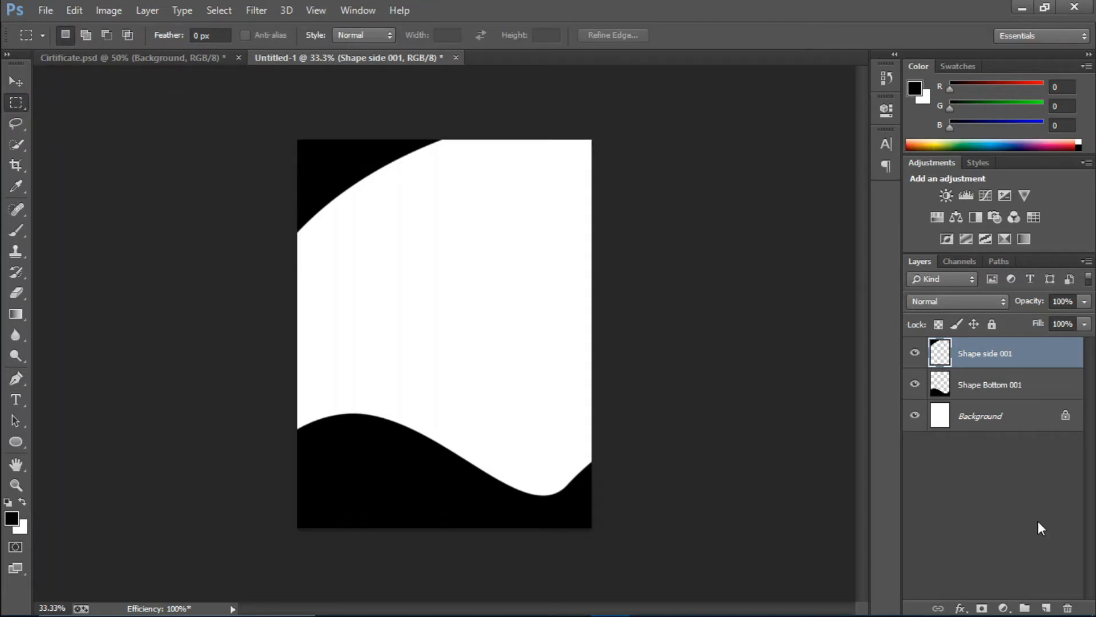
click(1047, 607)
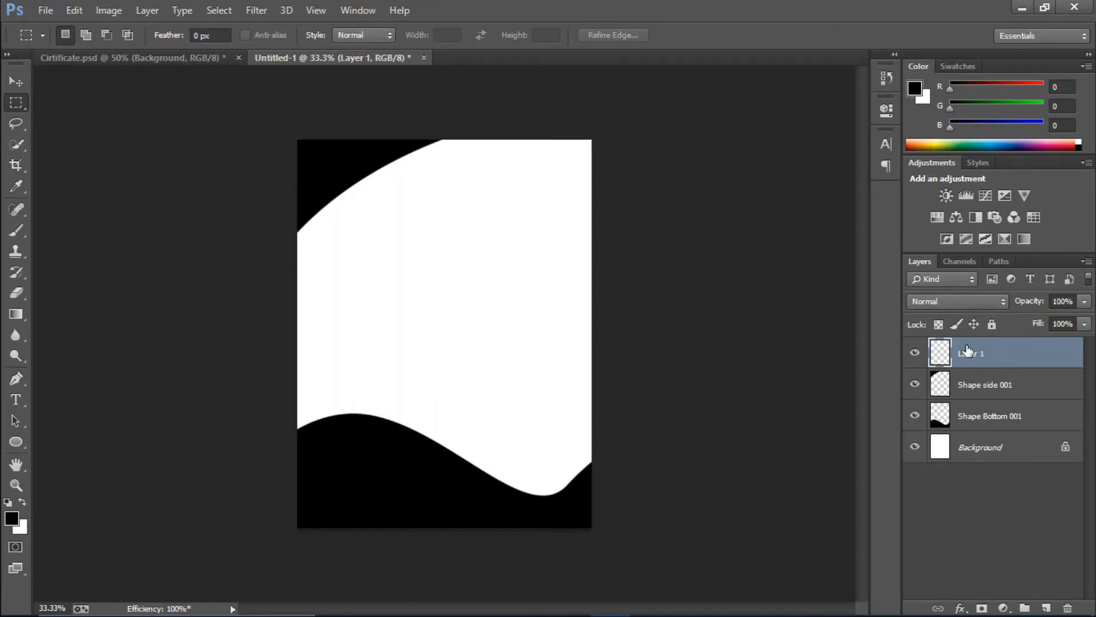
text(Shap)
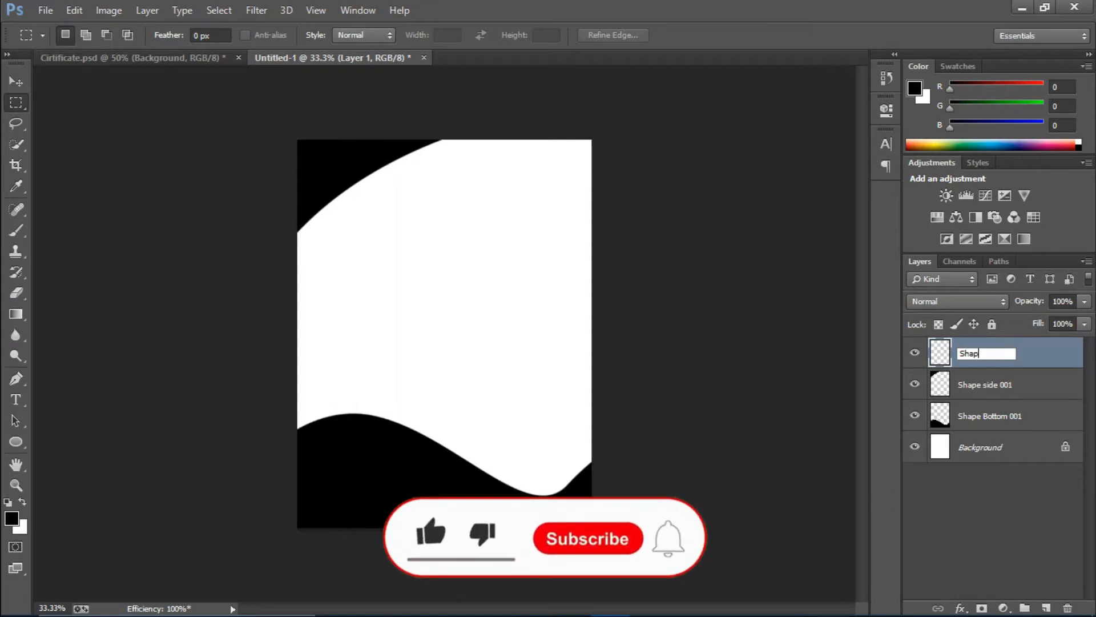
text(e side )
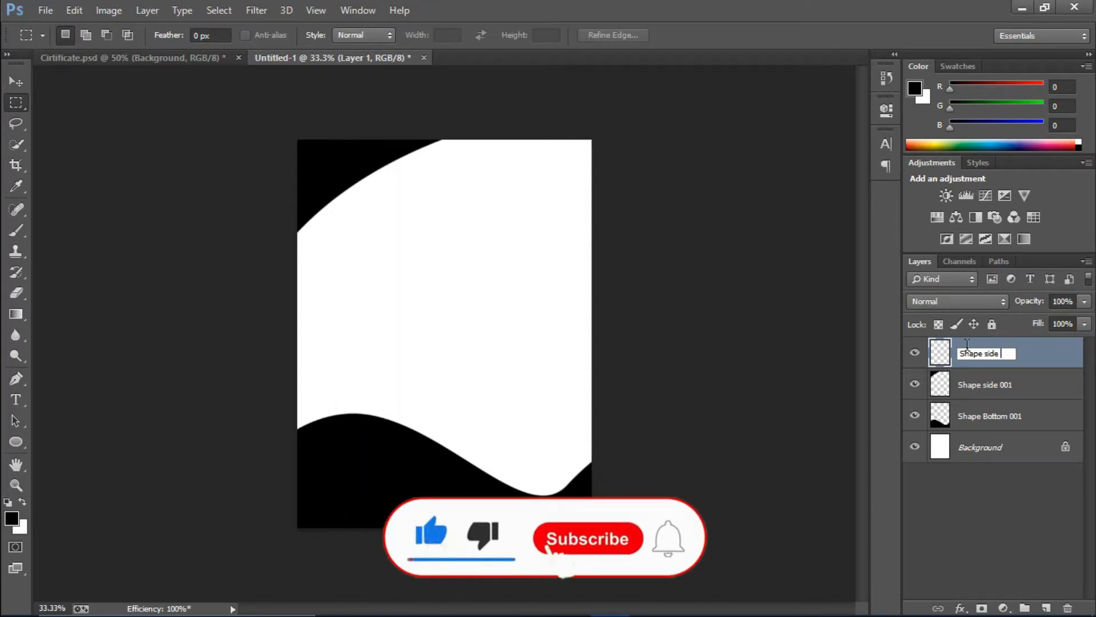
text(002)
key(Return)
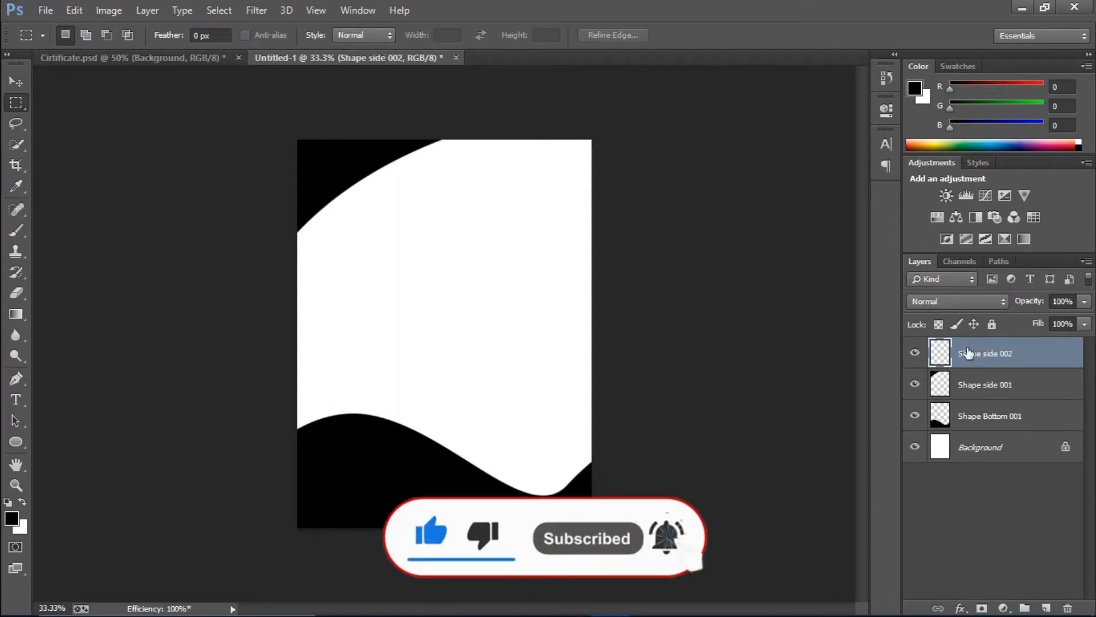
Marquee a thin horizontal bar across the upper part of the page, fill it with black, and deselect
drag(379, 220, 546, 225)
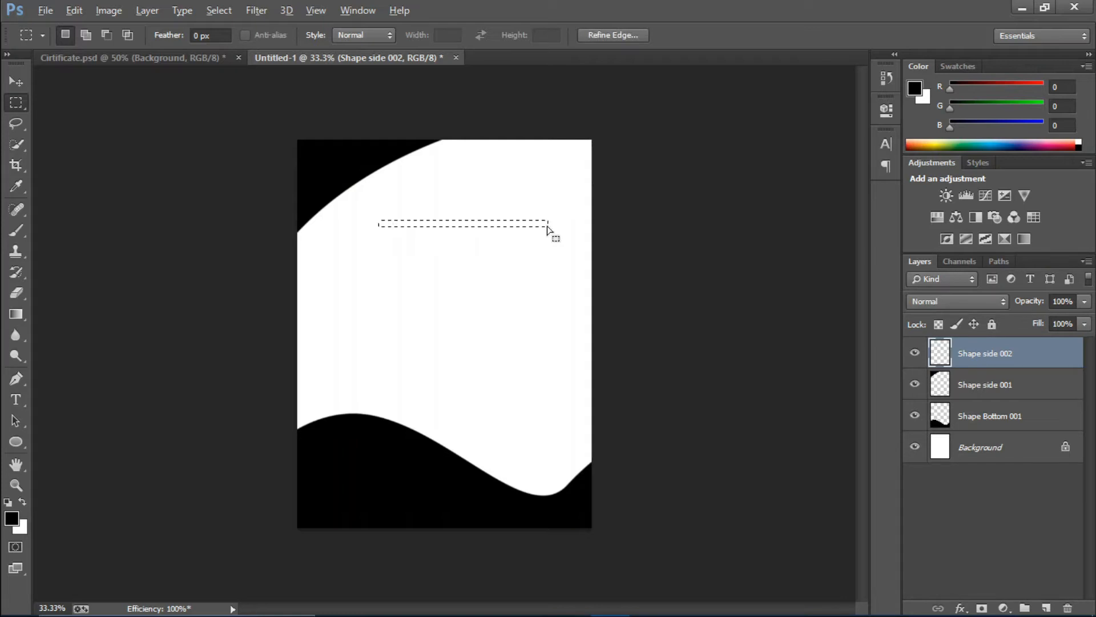
key(alt+BackSpace)
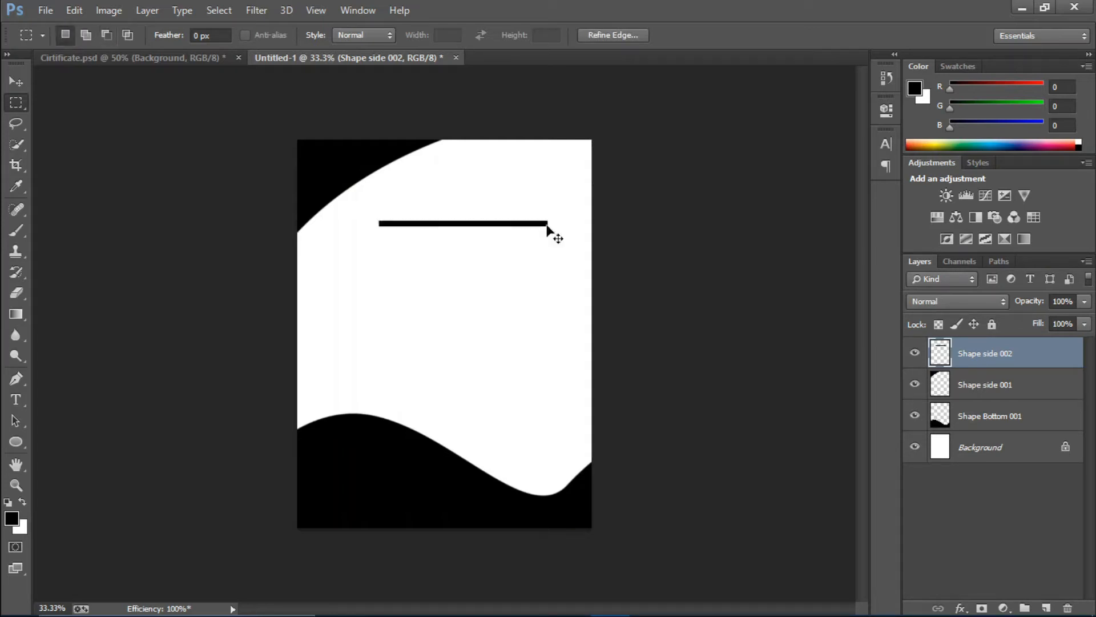
key(ctrl+d)
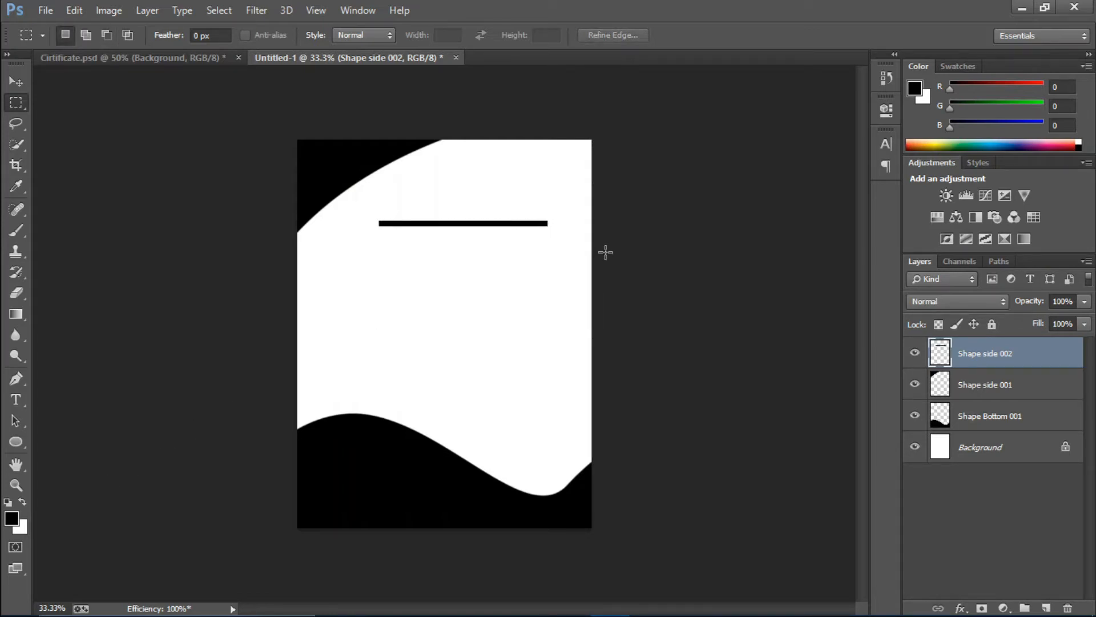
Centre the black bar on the page's upper-right corner and rotate it into a steep diagonal rising to the right
click(17, 81)
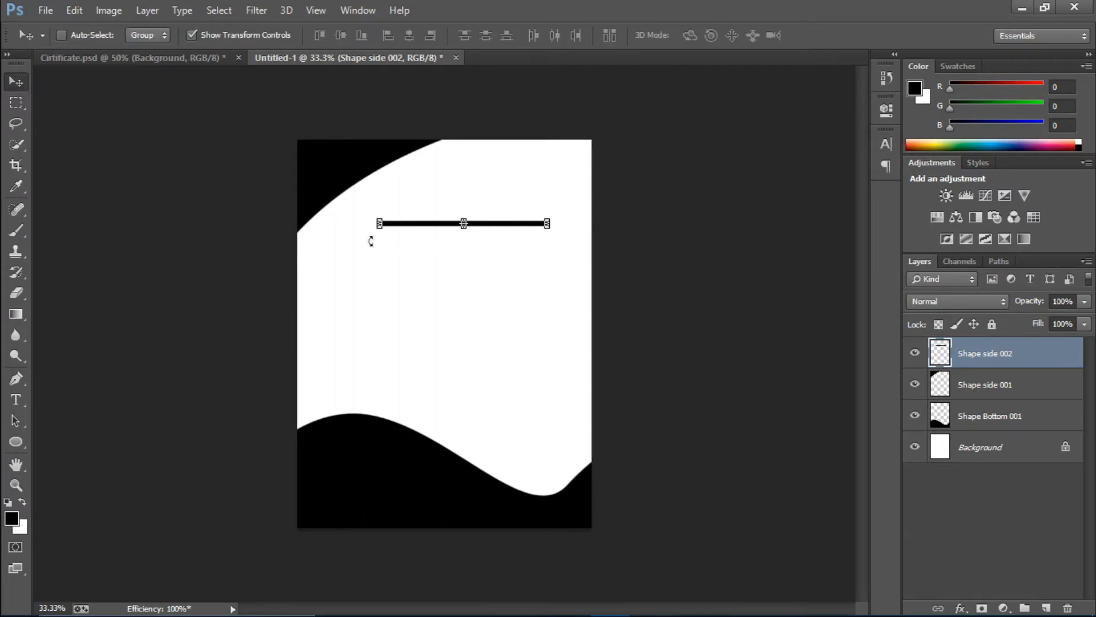
mouse_move(401, 267)
mouse_down()
mouse_move(399, 276)
mouse_move(386, 257)
mouse_up()
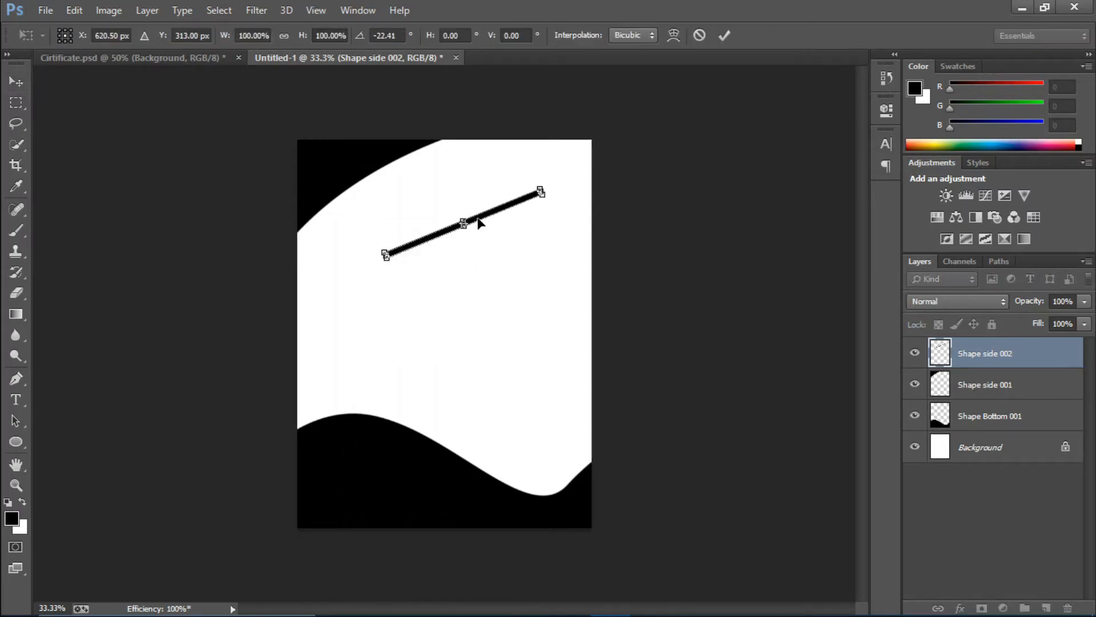
drag(478, 222, 607, 142)
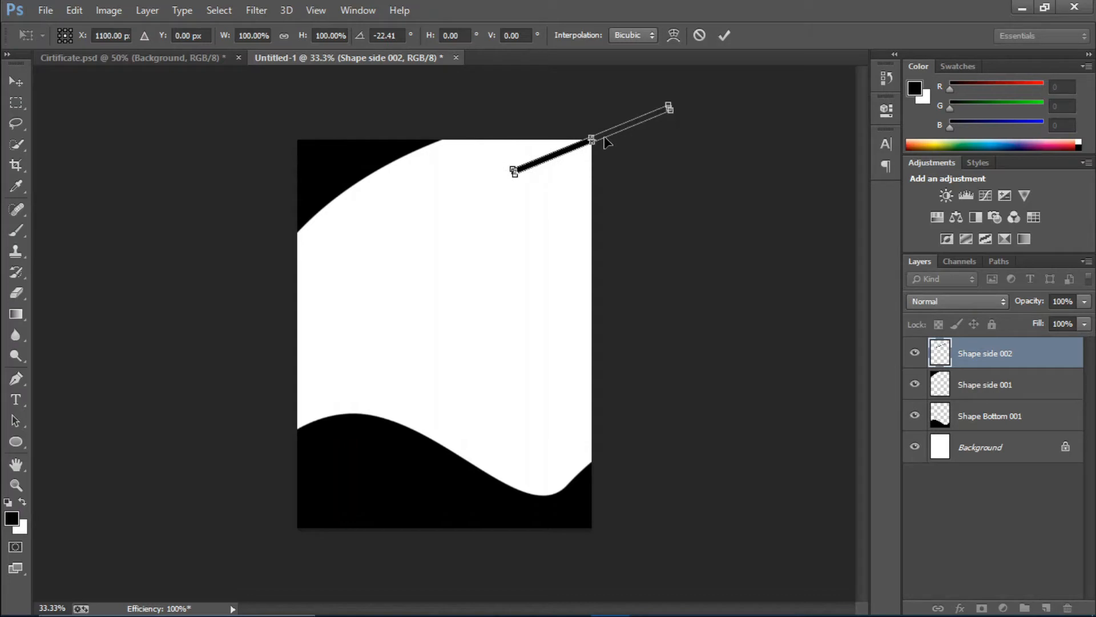
click(724, 35)
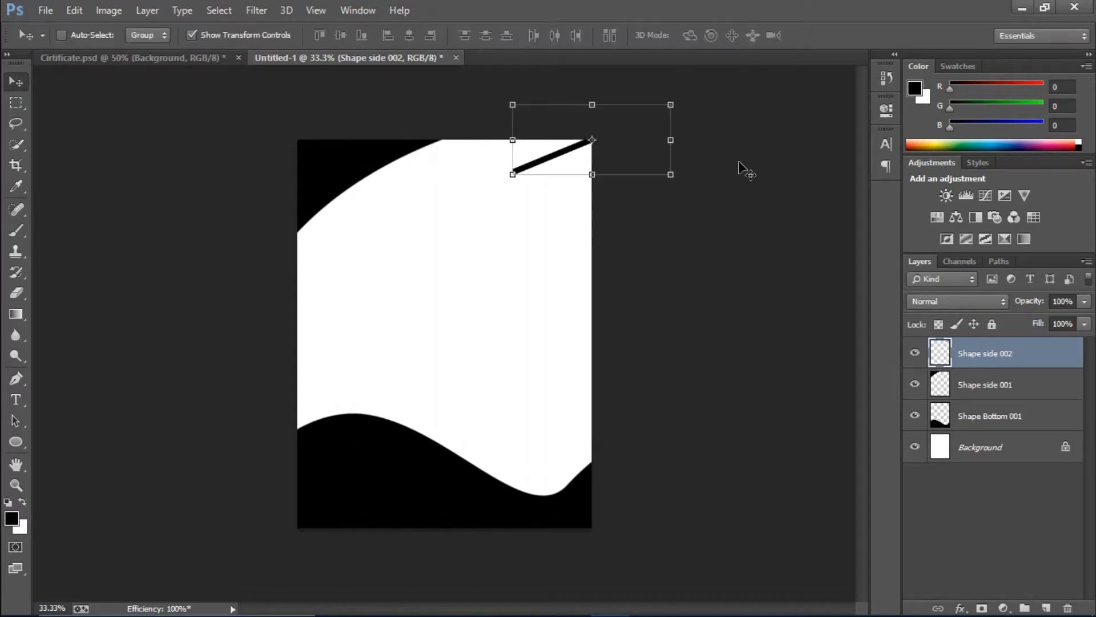
drag(502, 189, 514, 210)
click(724, 36)
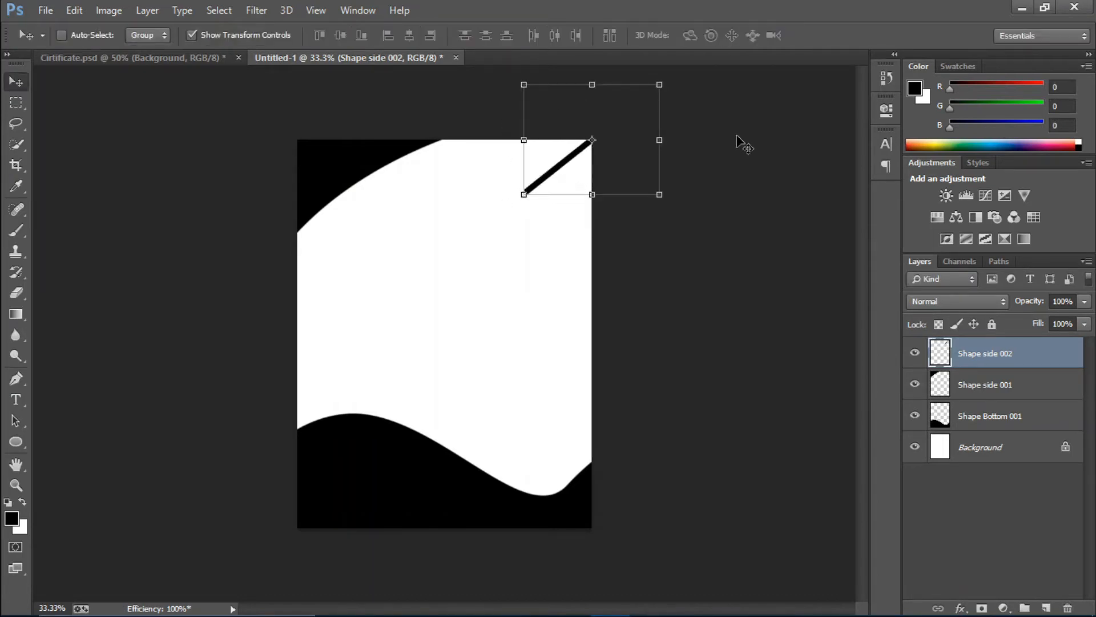
Duplicate the diagonal bar twice and place the copies parallel to it, one just above and one just below the original
click(1000, 412)
key(ctrl+j)
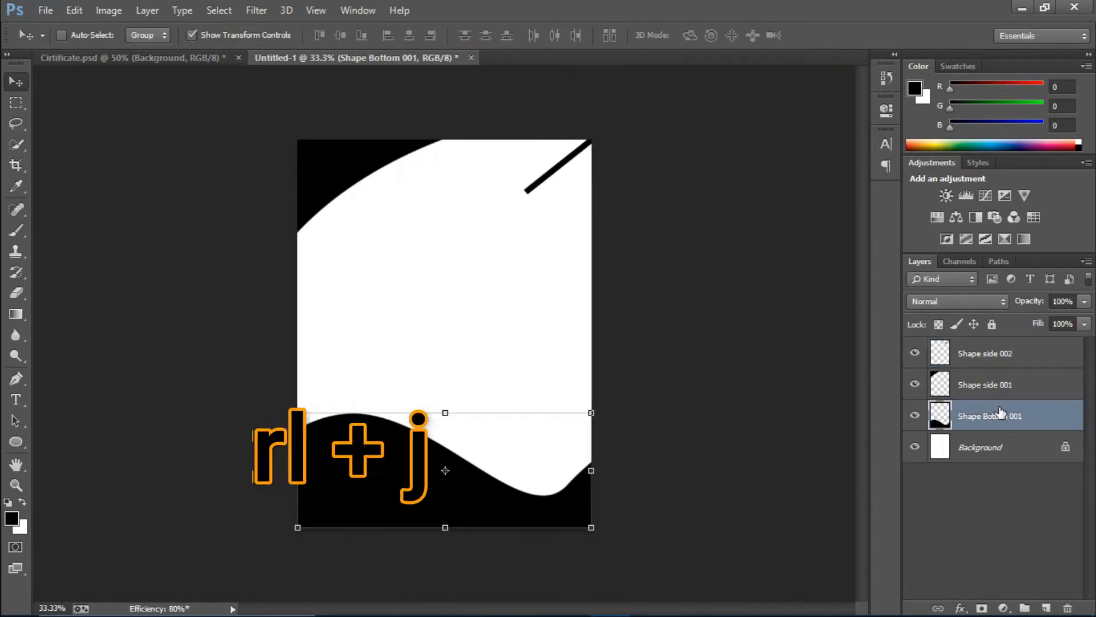
click(1005, 354)
key(ctrl+j)
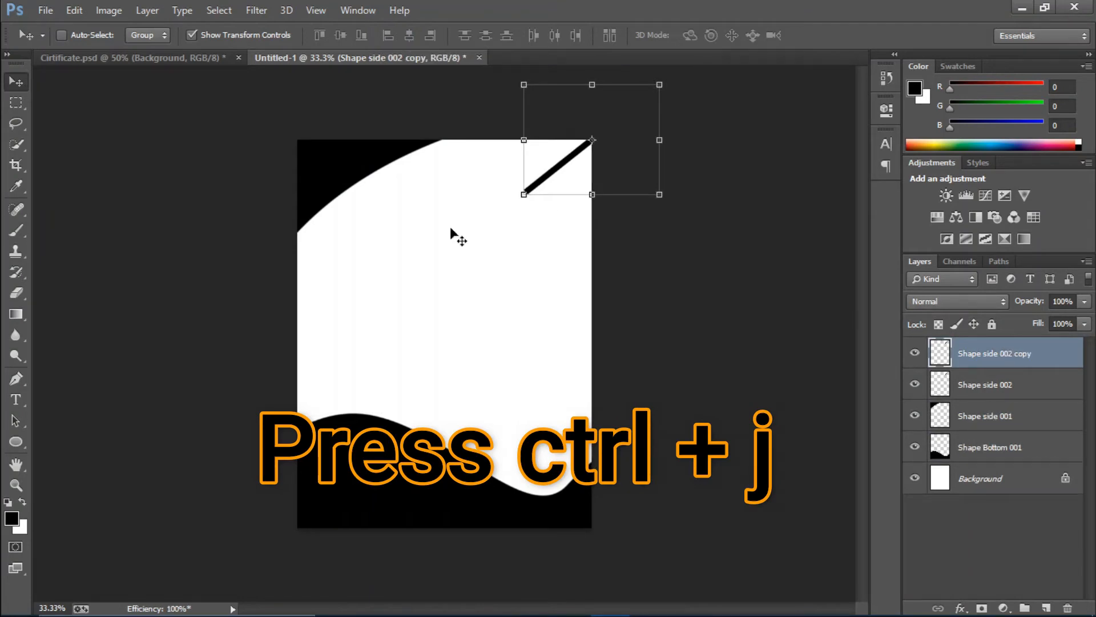
mouse_move(549, 183)
mouse_down()
mouse_move(537, 170)
mouse_move(546, 164)
mouse_up()
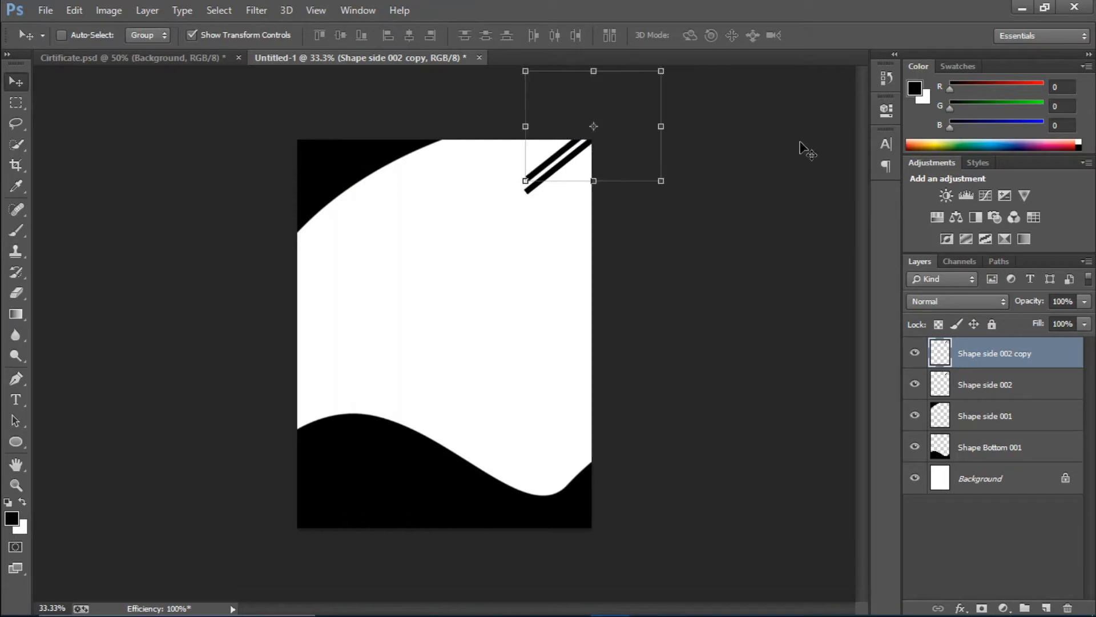
key(ctrl+j)
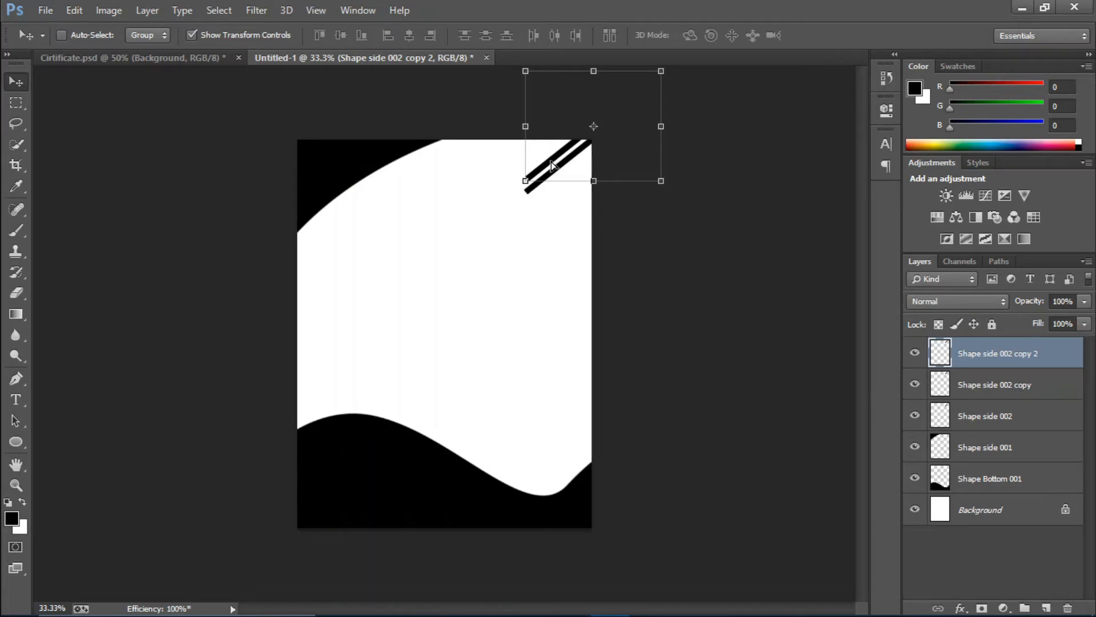
drag(552, 165, 568, 168)
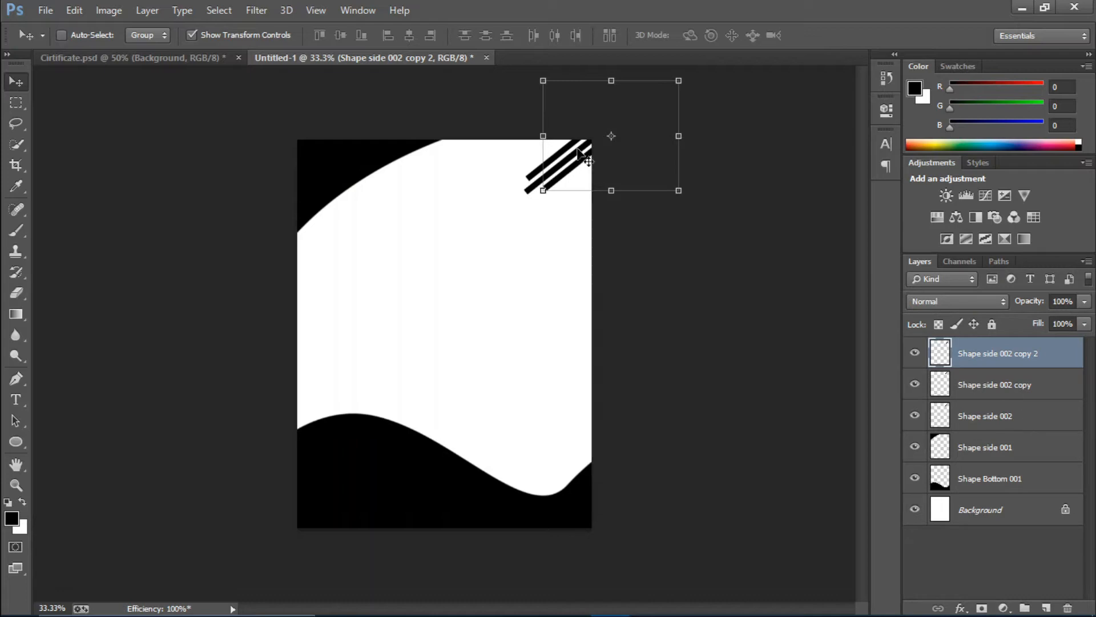
Group the three diagonal bar layers and name the group "Side"
shift+click(1046, 420)
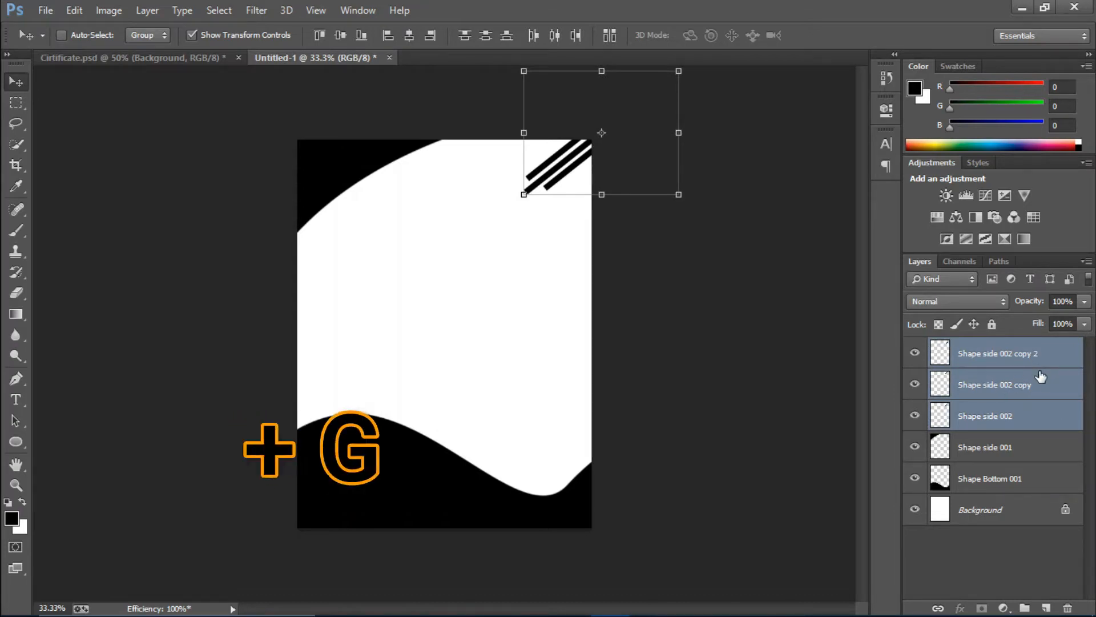
key(ctrl+g)
double_click(975, 348)
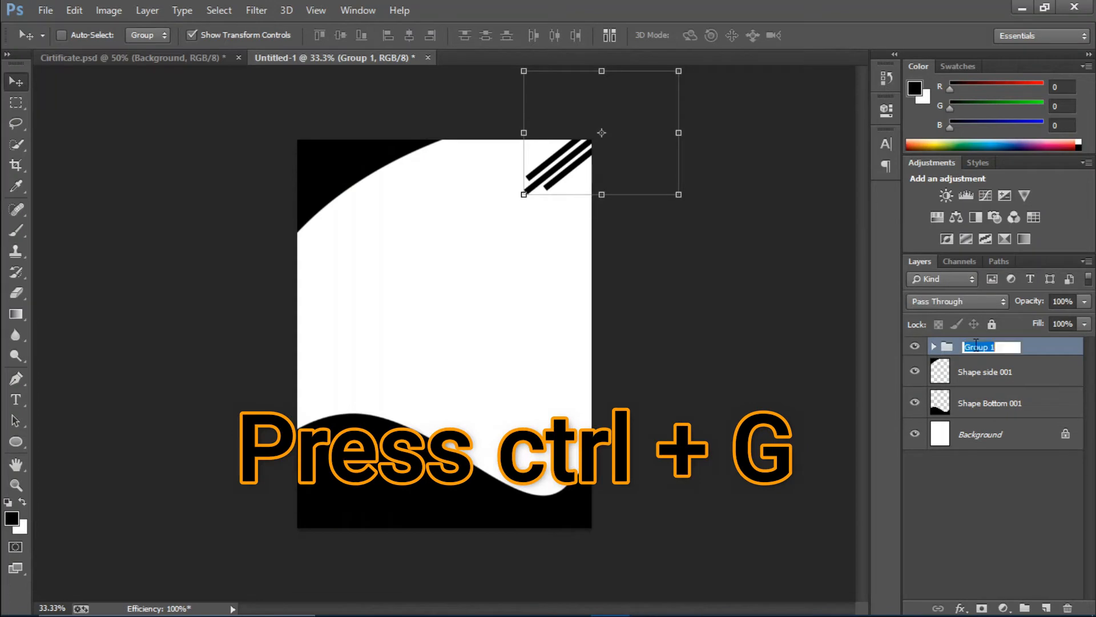
text(Side)
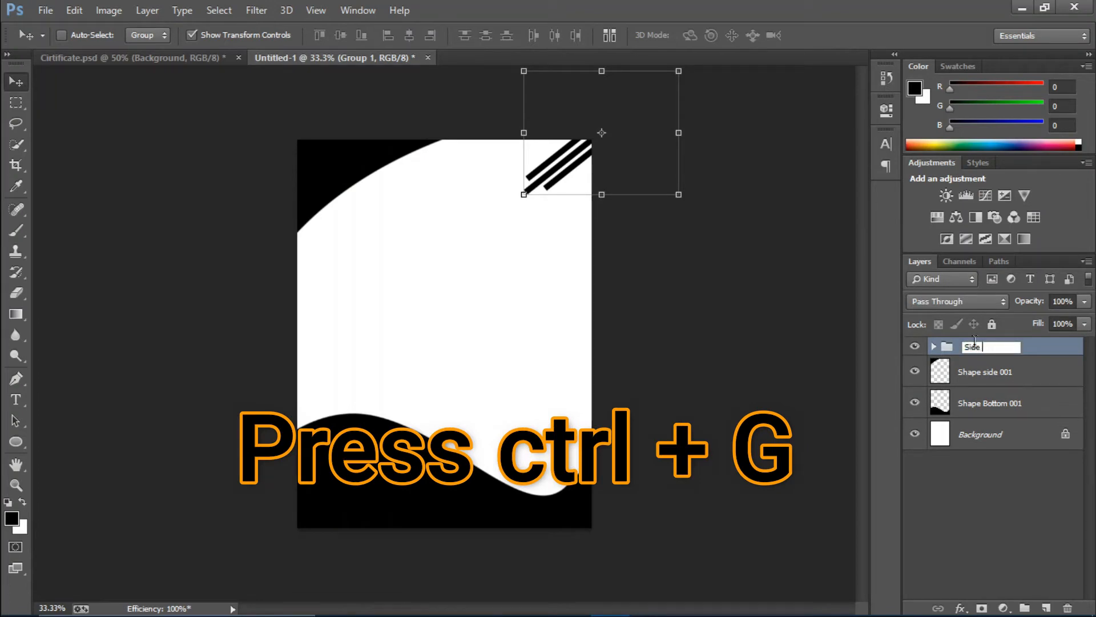
key(Return)
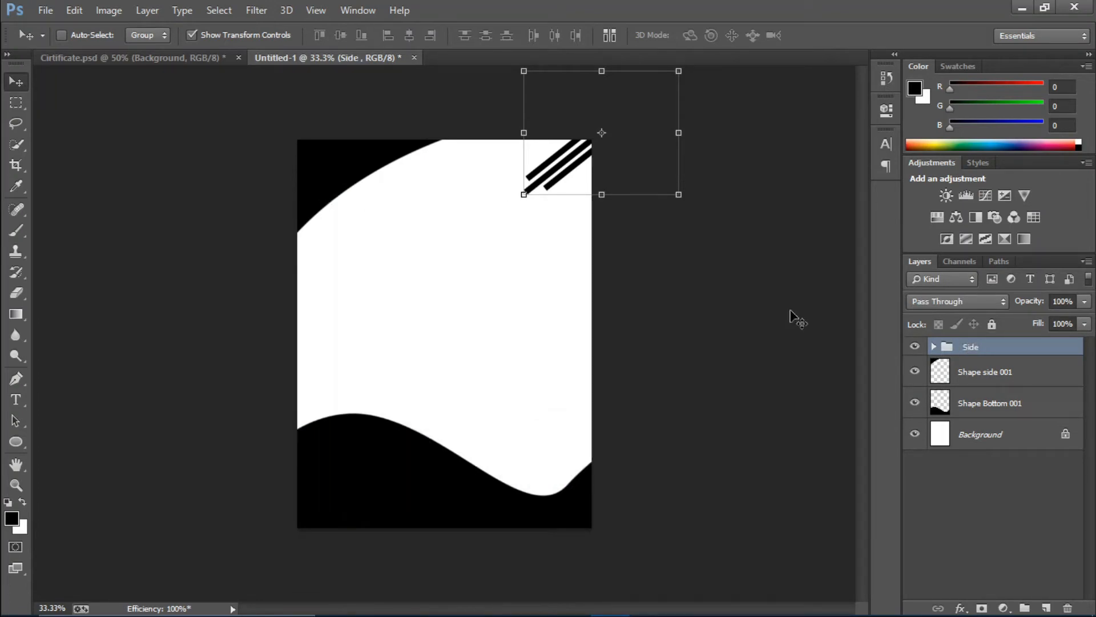
Add a Gradient Overlay layer style to the "Shape Bottom 001" layer
click(962, 435)
click(1034, 418)
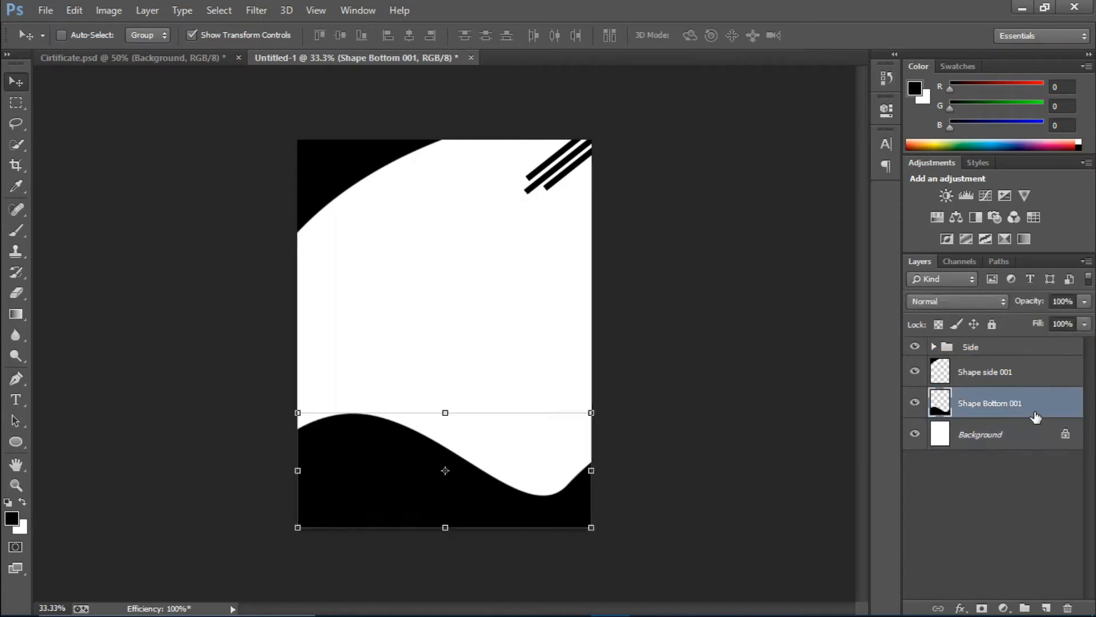
click(961, 607)
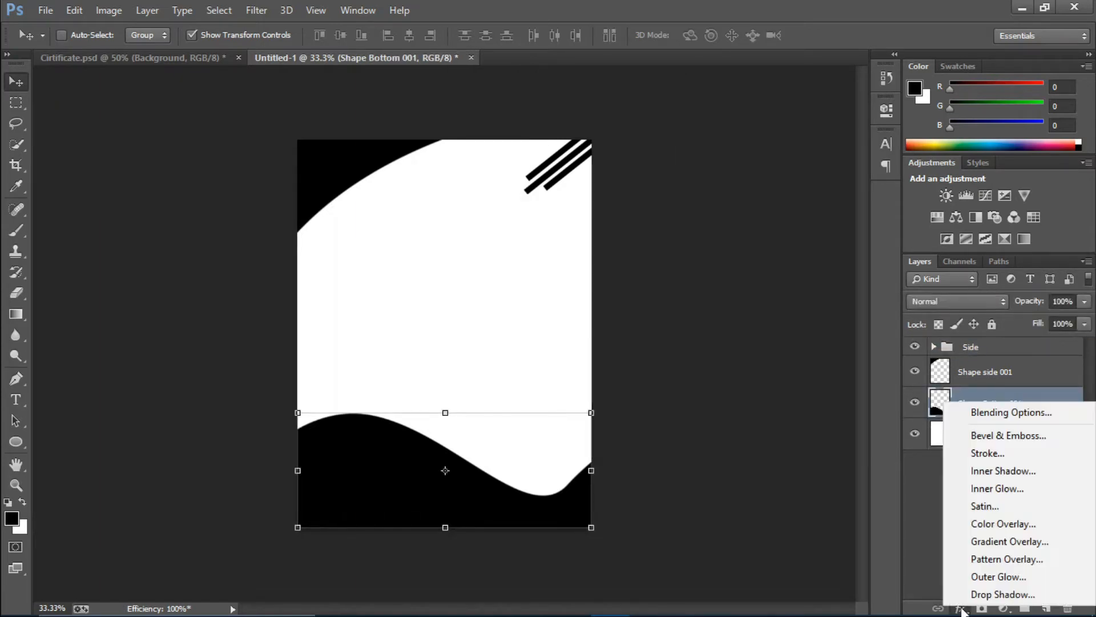
click(985, 543)
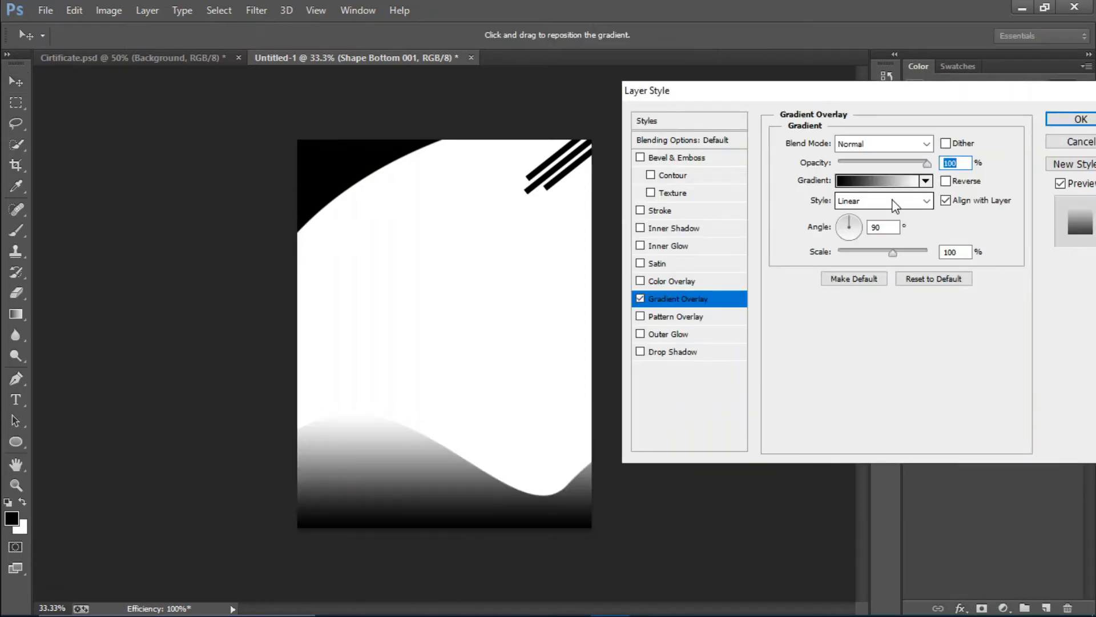
Set the overlay gradient's starting colour stop, at location 0%, to light blue 77b8e5
click(871, 182)
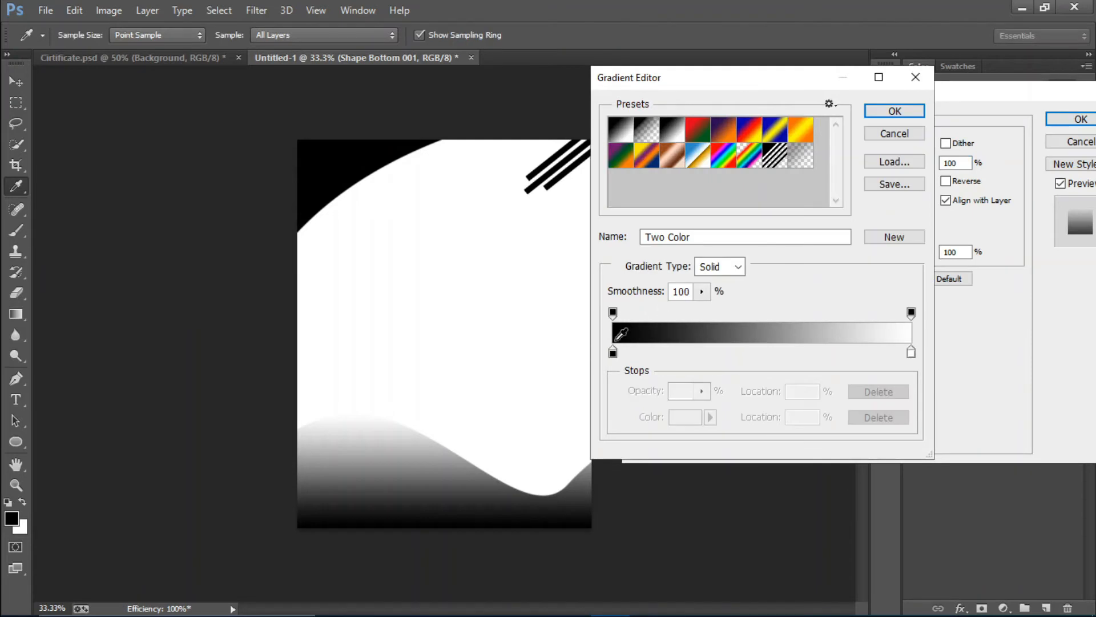
click(613, 352)
click(685, 417)
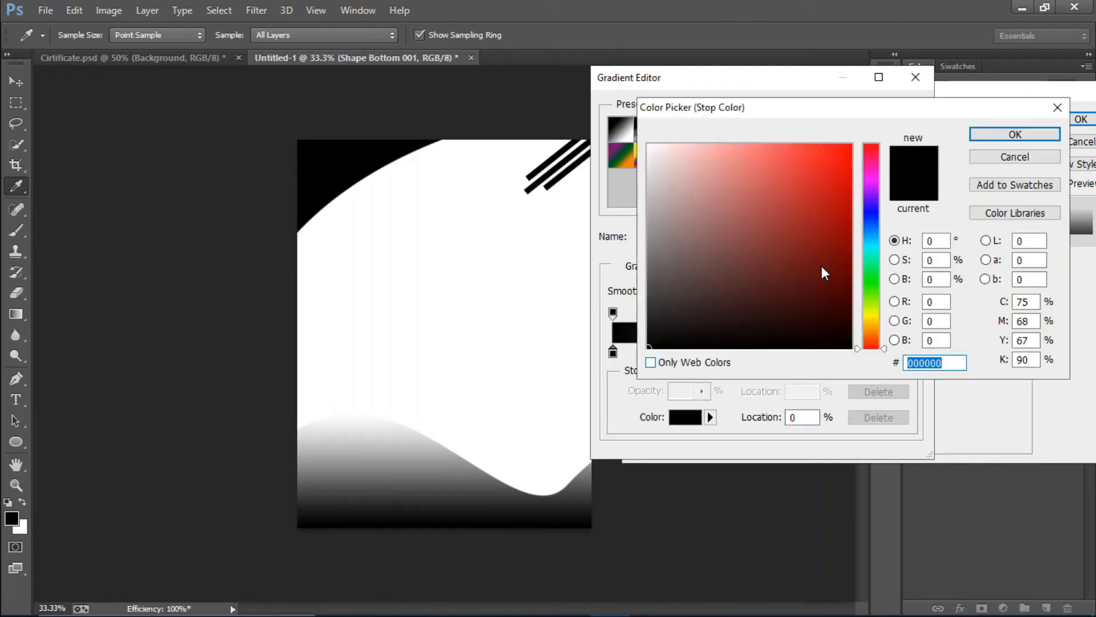
drag(868, 262, 868, 234)
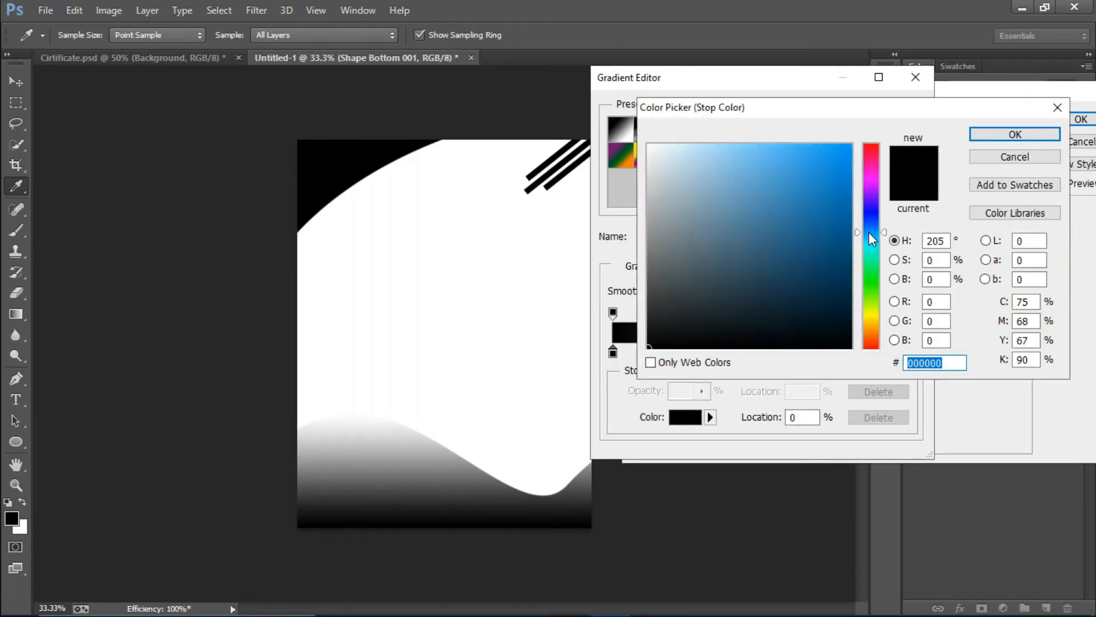
click(805, 275)
mouse_move(791, 225)
mouse_down()
mouse_move(748, 200)
mouse_move(746, 165)
mouse_up()
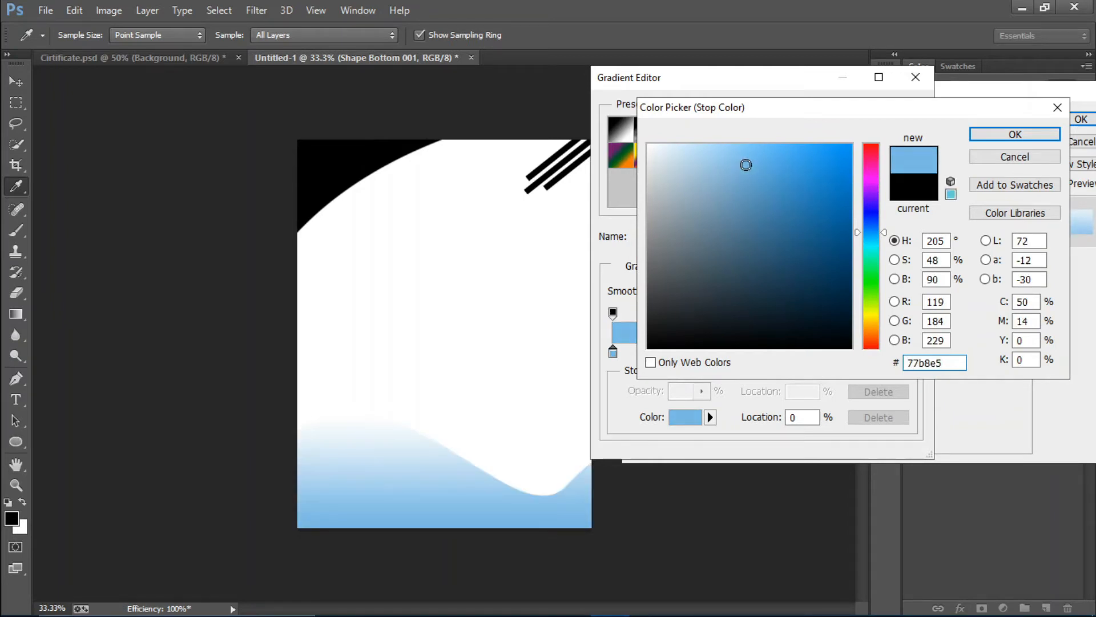
click(1009, 134)
Set the gradient's ending colour stop, at location 100%, to green 44ff8a and accept the edited gradient
click(911, 353)
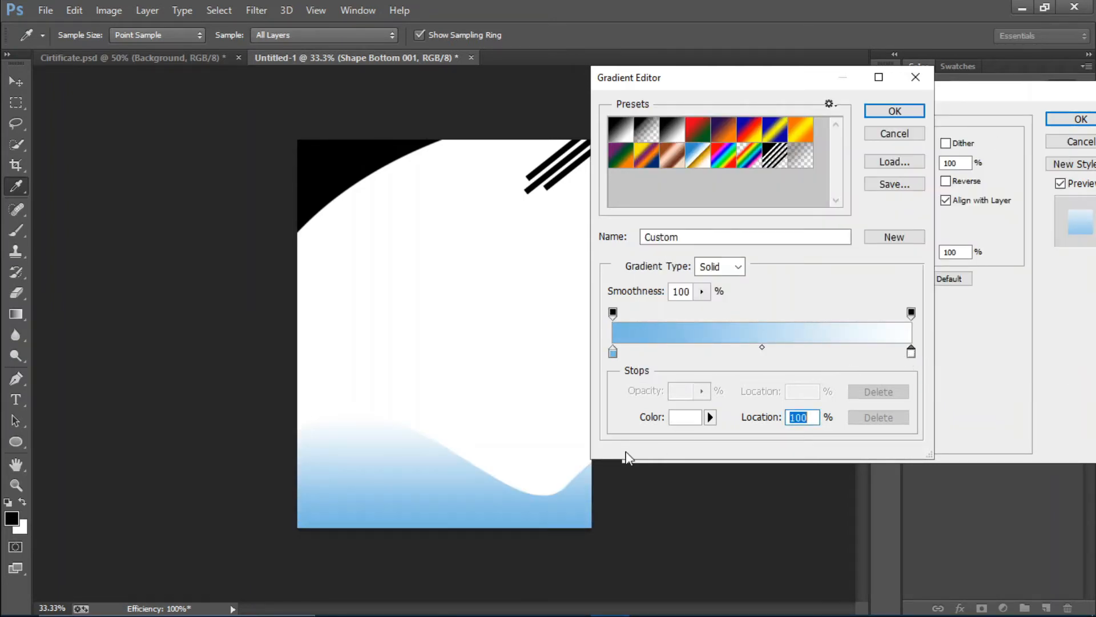
click(683, 418)
click(869, 321)
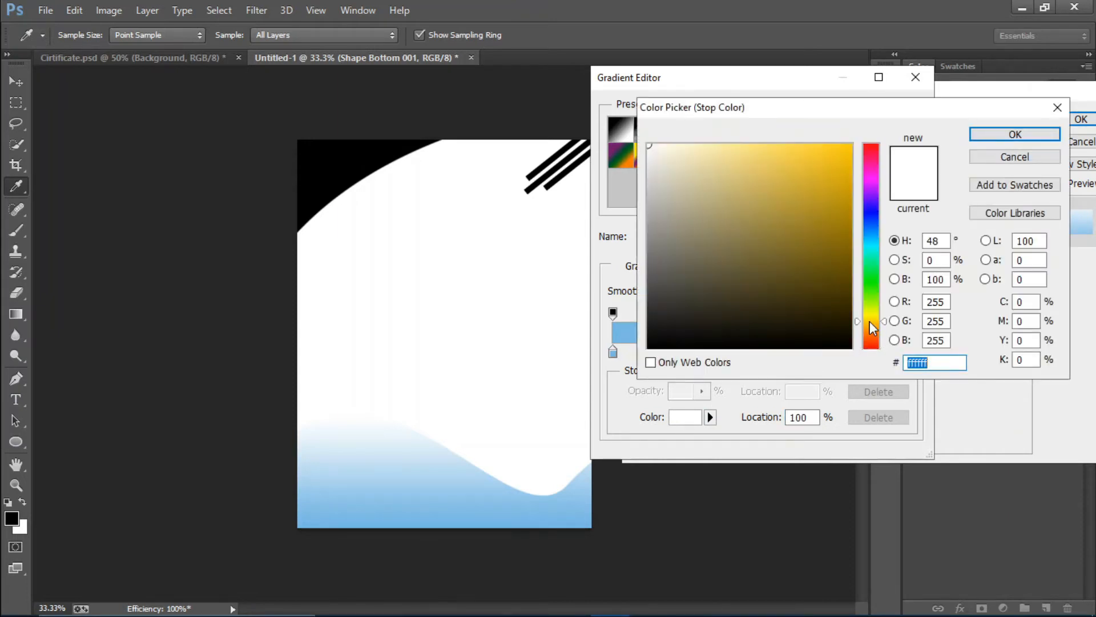
drag(804, 171, 797, 145)
drag(868, 297, 873, 266)
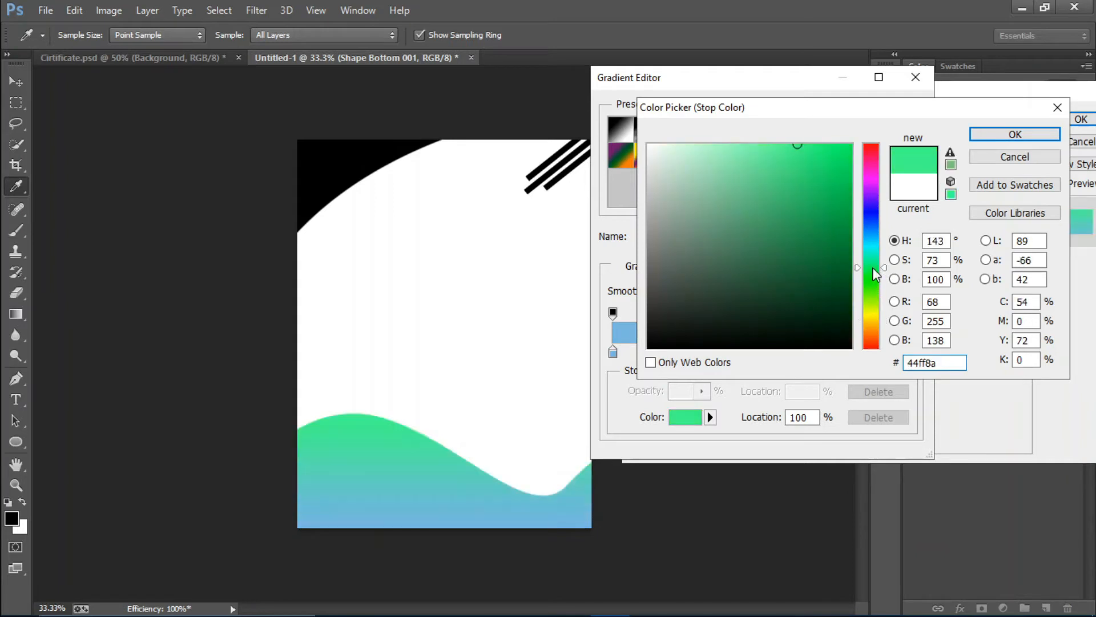
click(1010, 135)
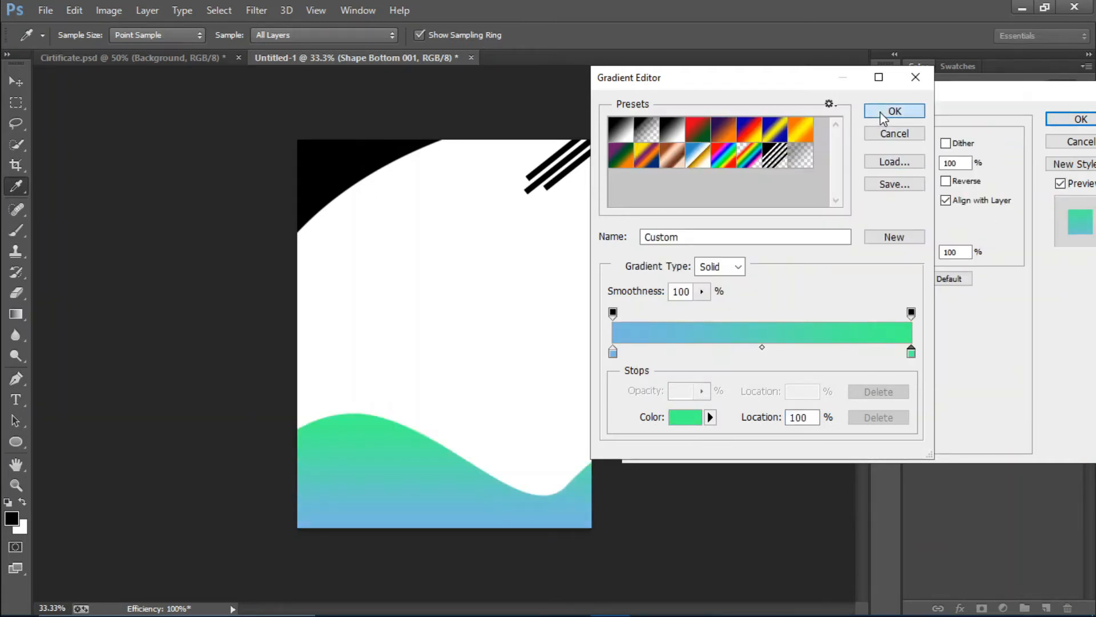
click(894, 111)
Set the bottom shape's gradient overlay angle to 77° and scale to 131%, and shift the gradient down and to the left on the canvas
click(852, 223)
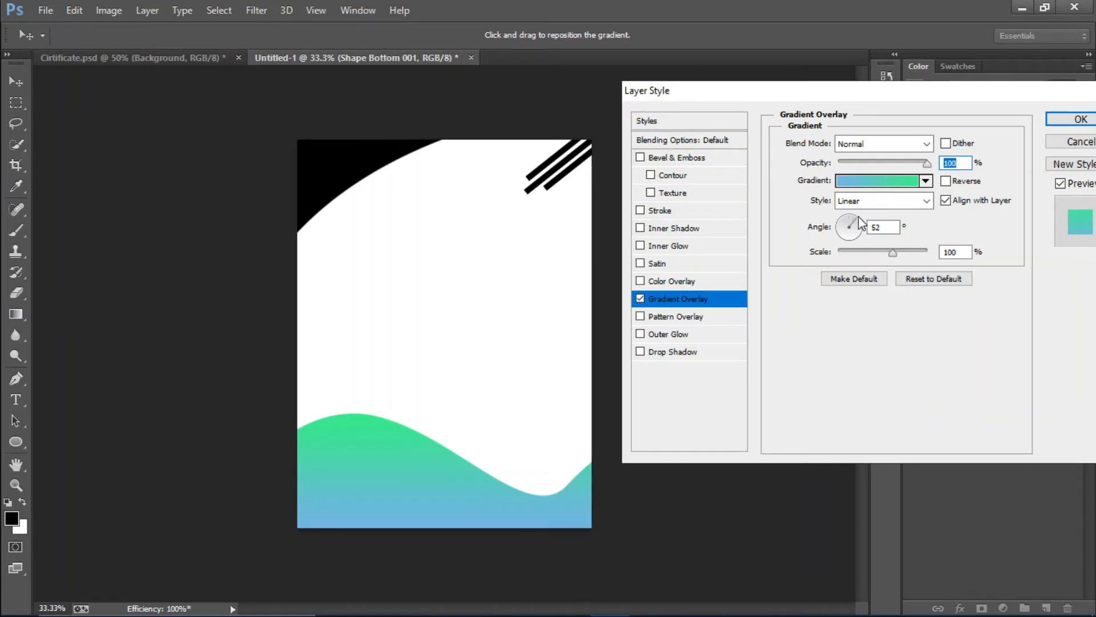
drag(854, 215, 853, 215)
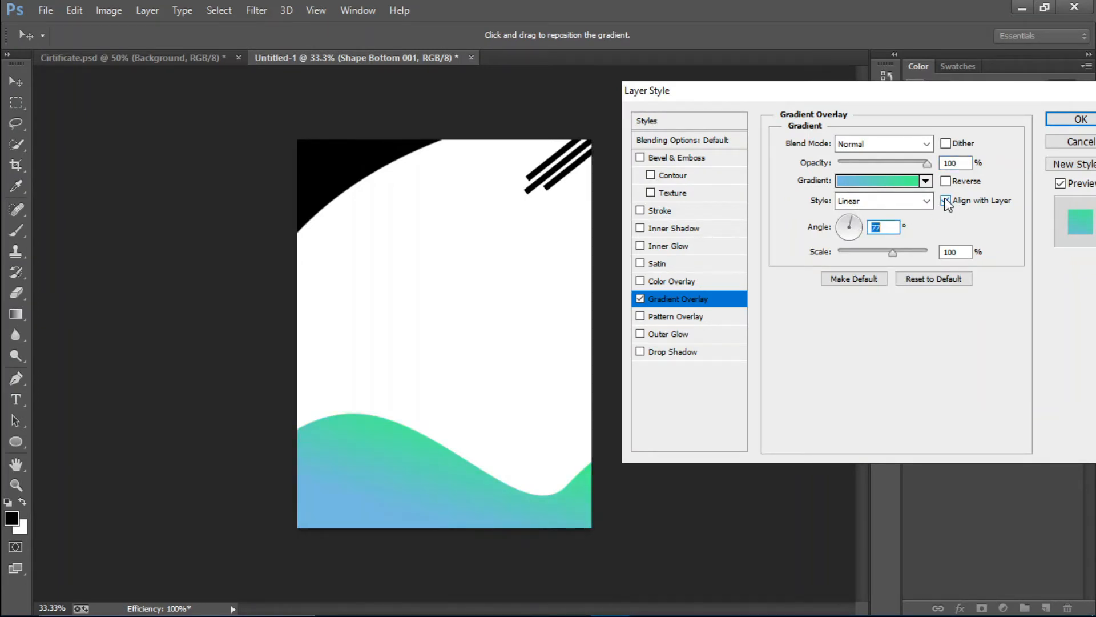
drag(900, 251, 918, 252)
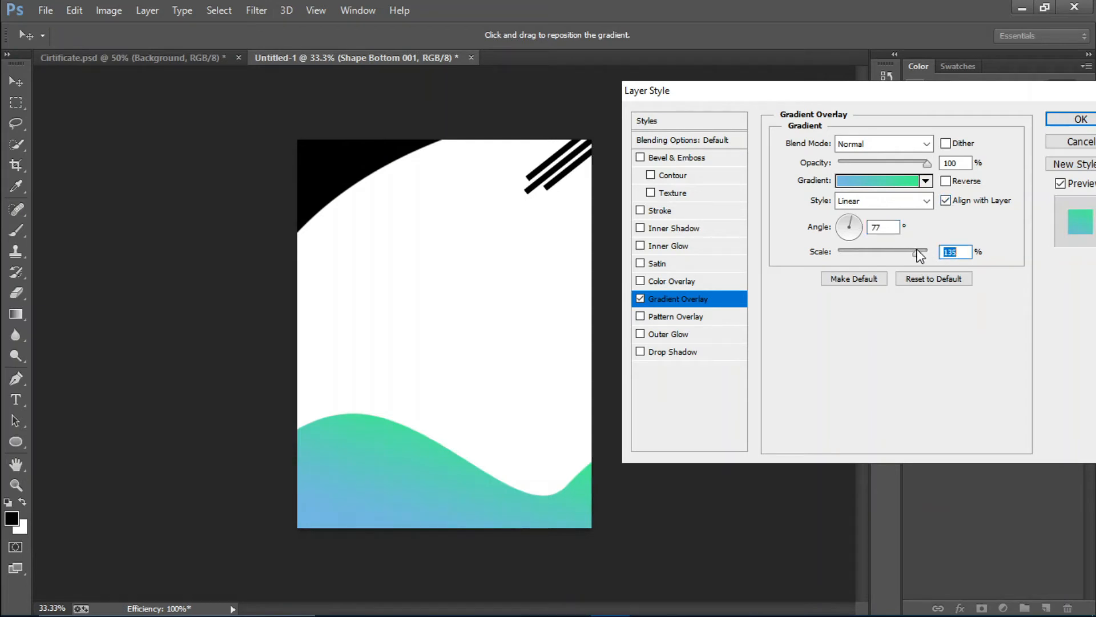
click(968, 180)
click(968, 181)
drag(448, 433, 406, 480)
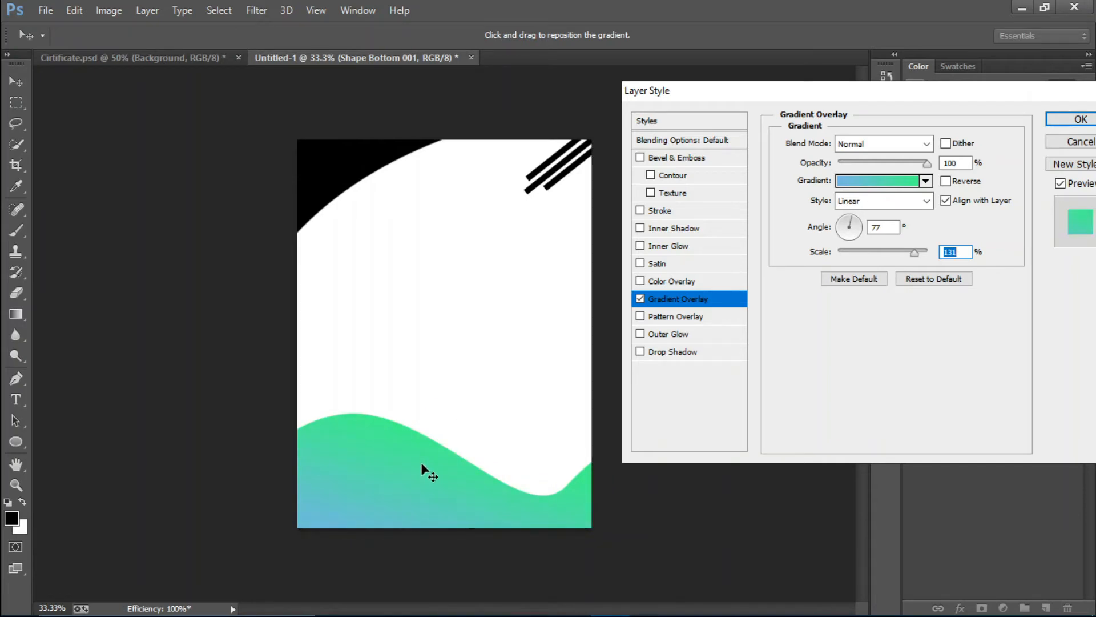
Set the bottom shape's gradient overlay opacity to 91% and scale to 114%, and apply the layer style
drag(926, 164, 921, 165)
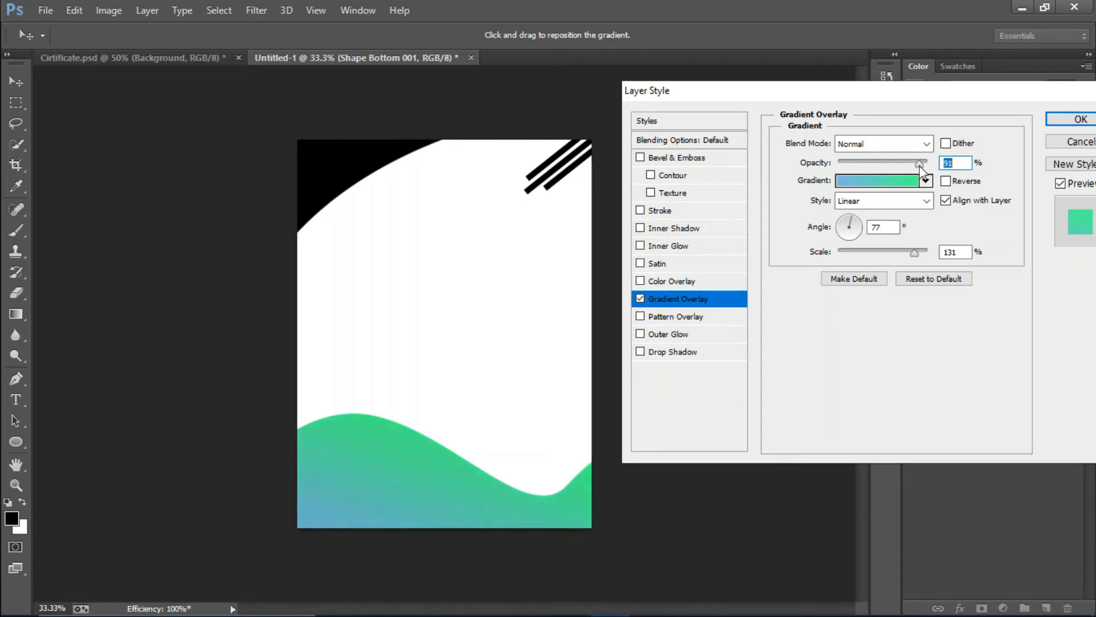
drag(915, 252, 901, 256)
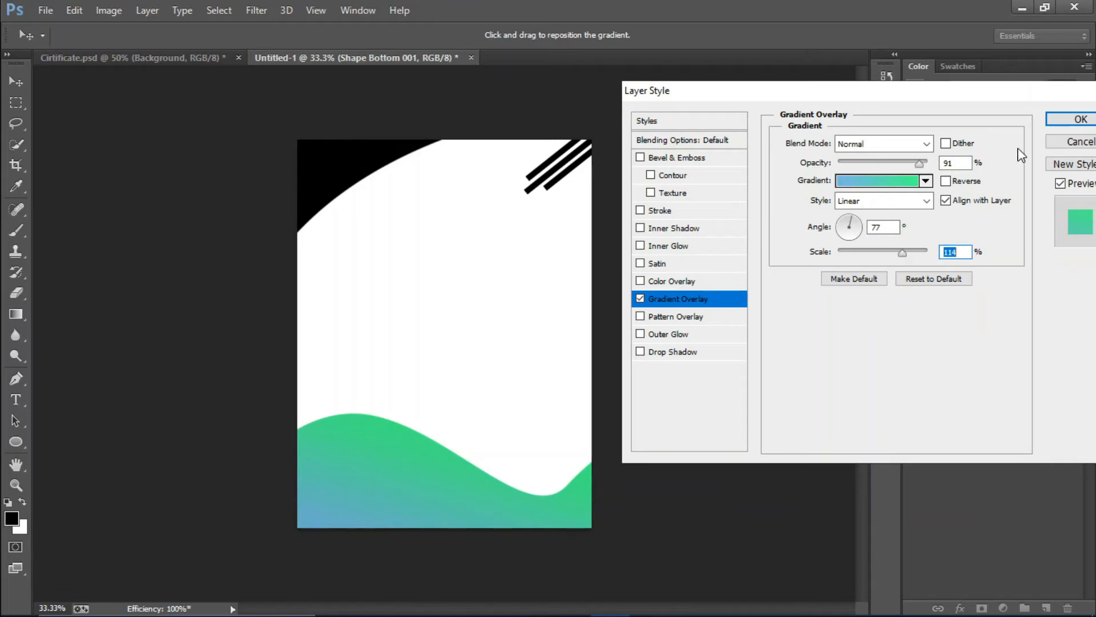
click(1060, 127)
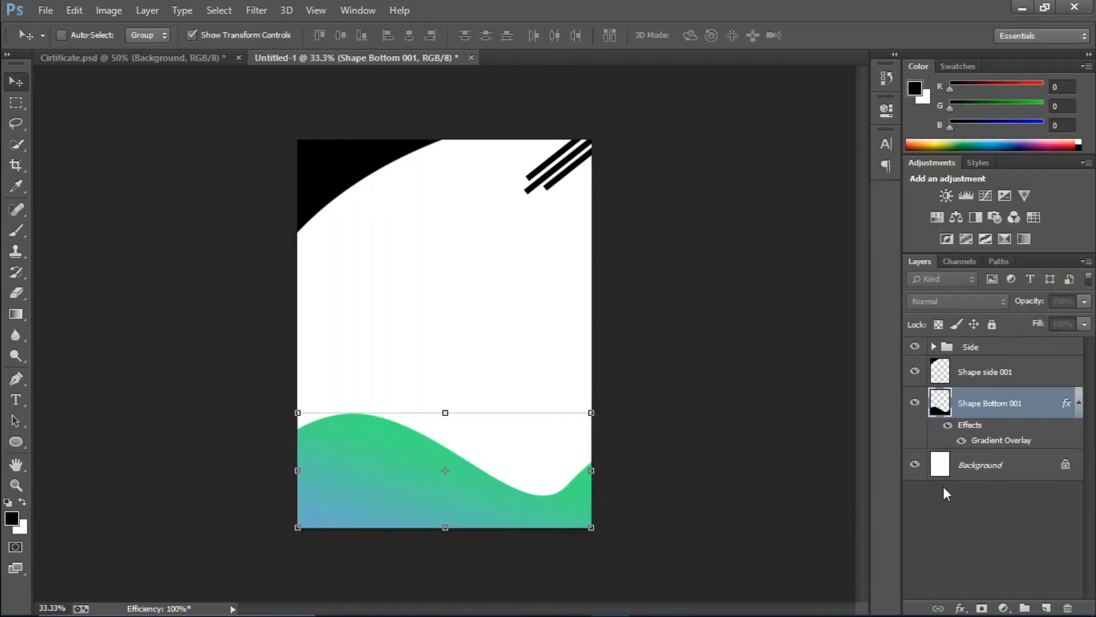
Copy the layer style of "Shape Bottom 001" and paste it onto the "Shape side 001" layer
right_click(1044, 409)
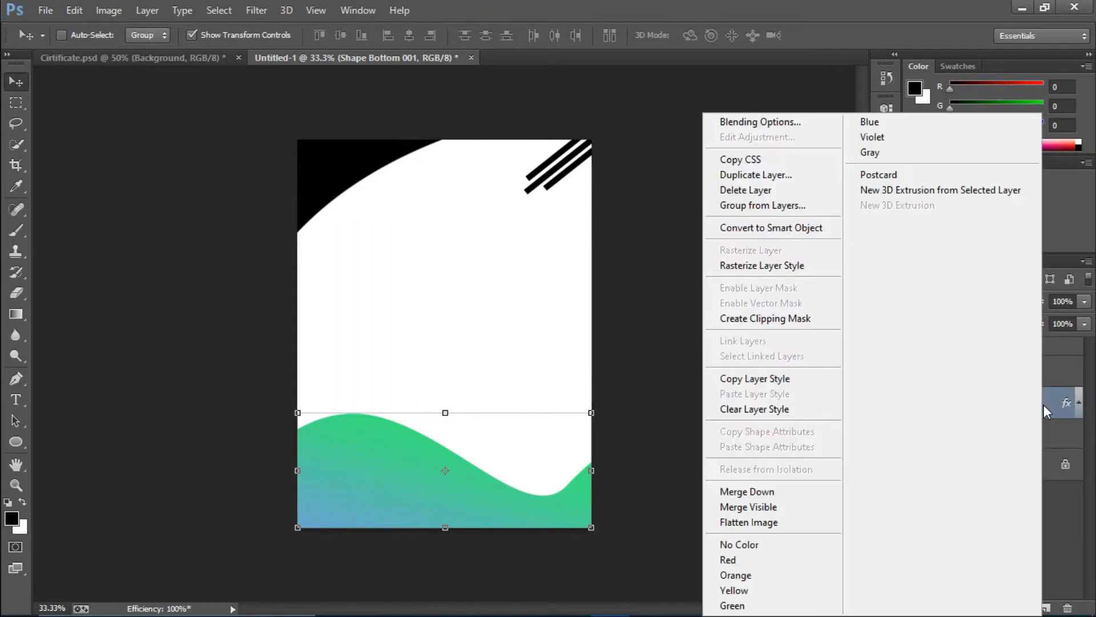
click(797, 380)
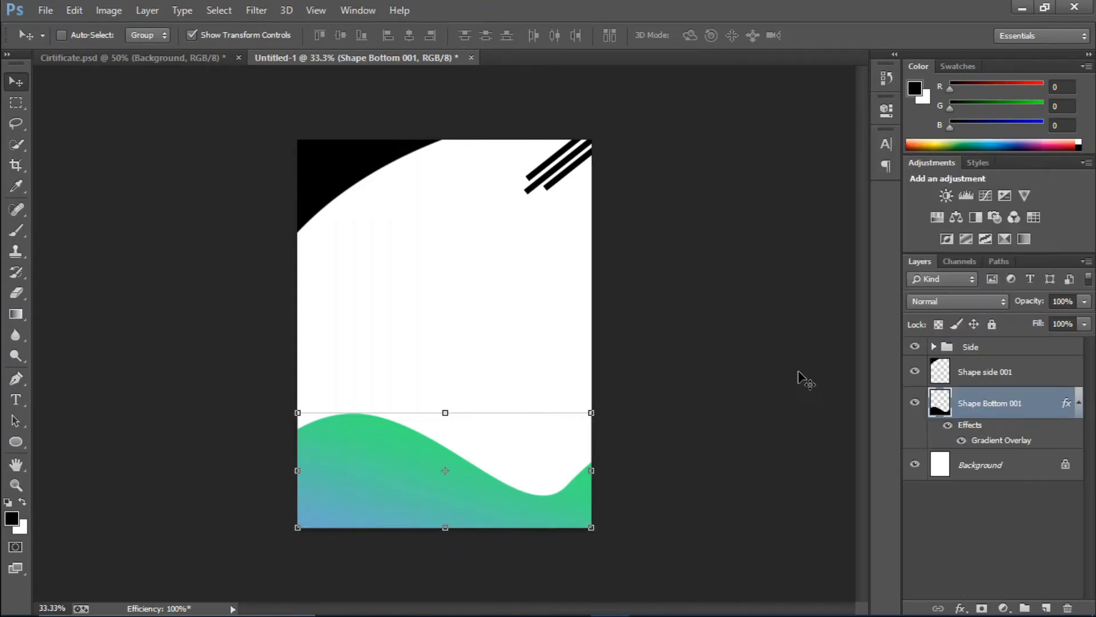
click(1043, 377)
right_click(1044, 376)
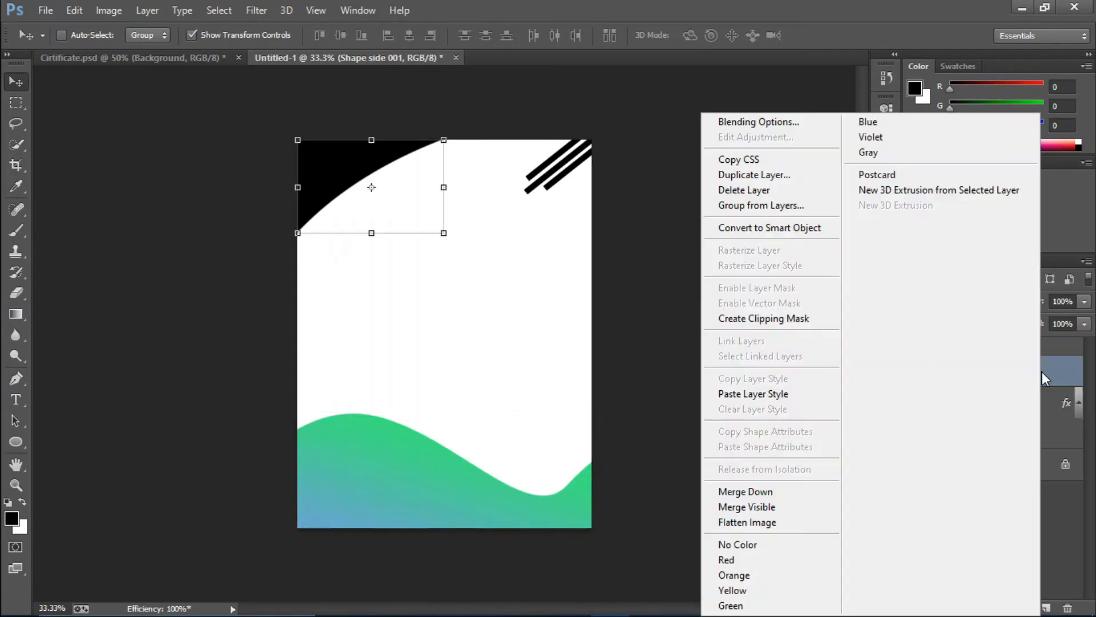
click(755, 394)
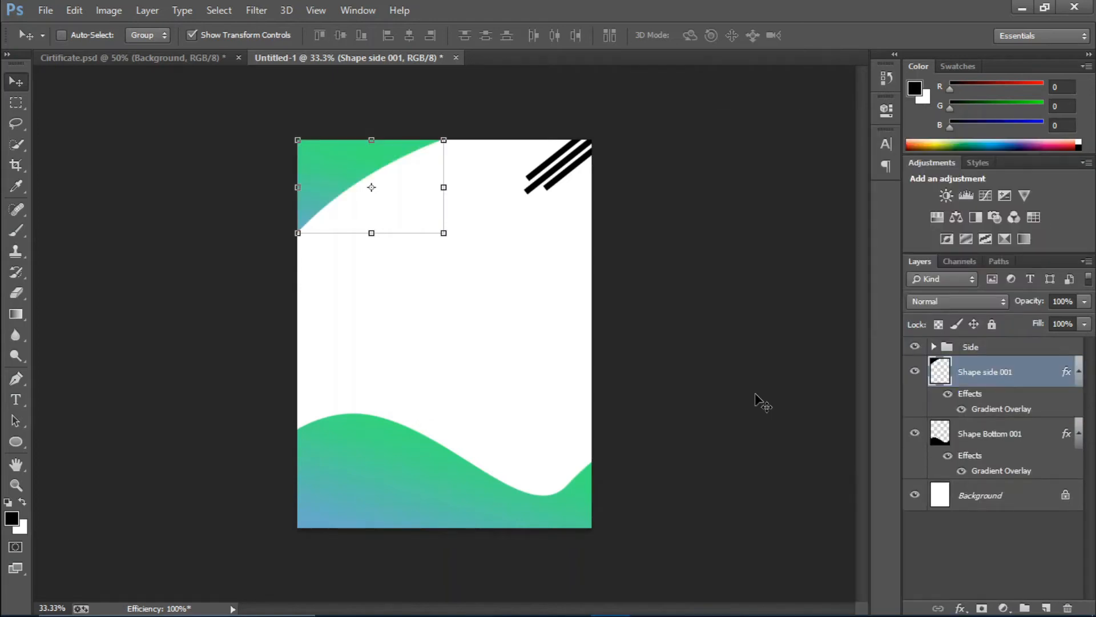
Set the "Shape side 001" gradient overlay angle to 149°, reposition the gradient within the corner shape, and apply the style
double_click(995, 410)
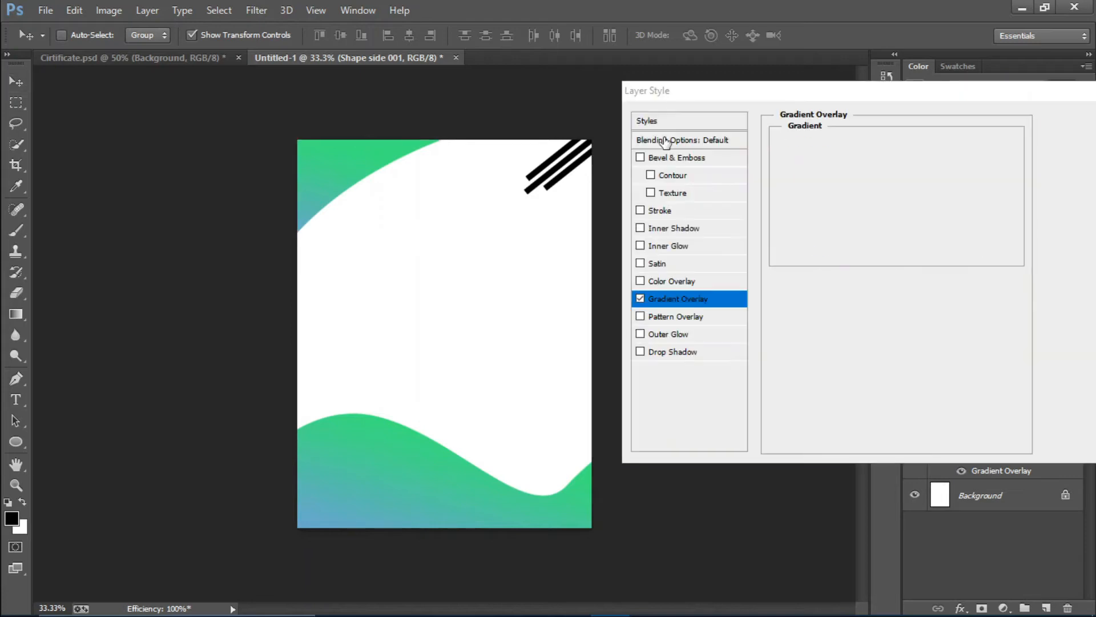
drag(856, 219, 870, 249)
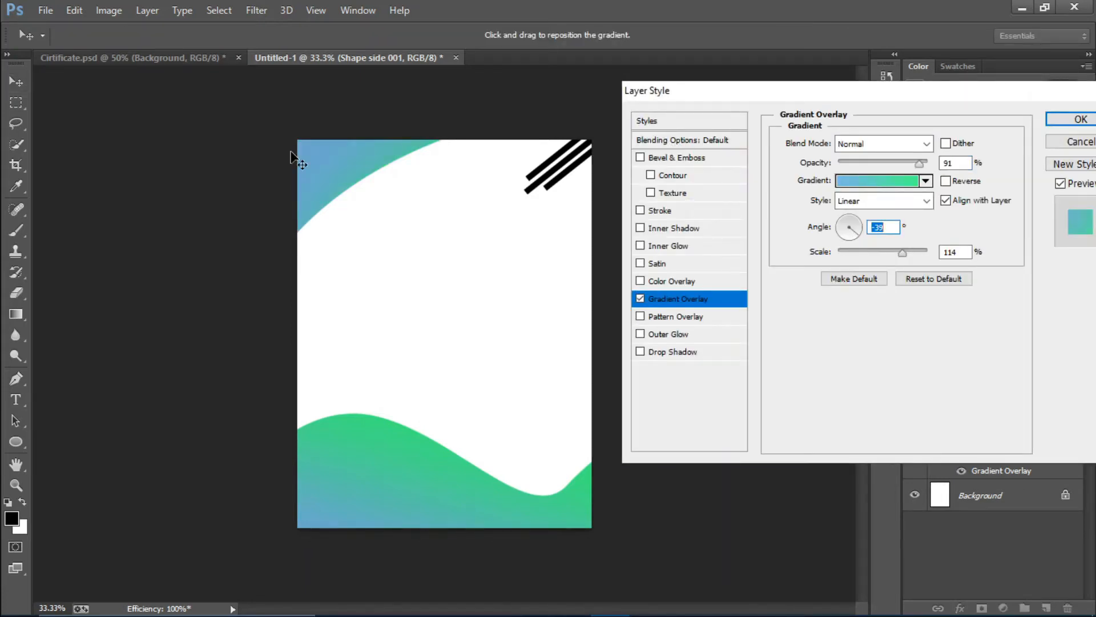
drag(293, 157, 274, 132)
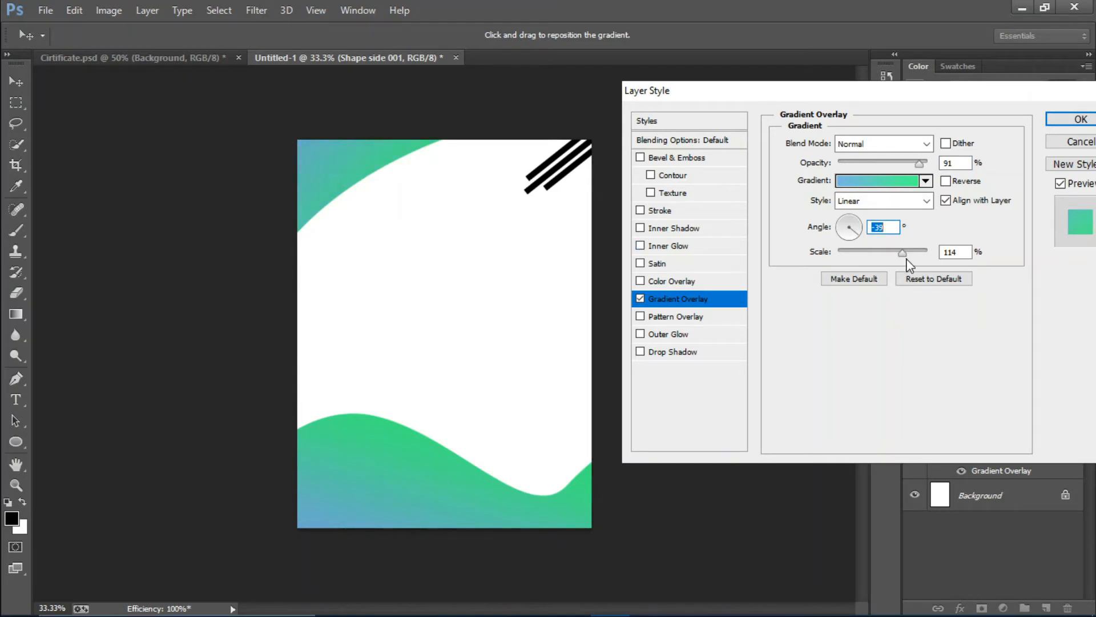
drag(860, 231, 837, 235)
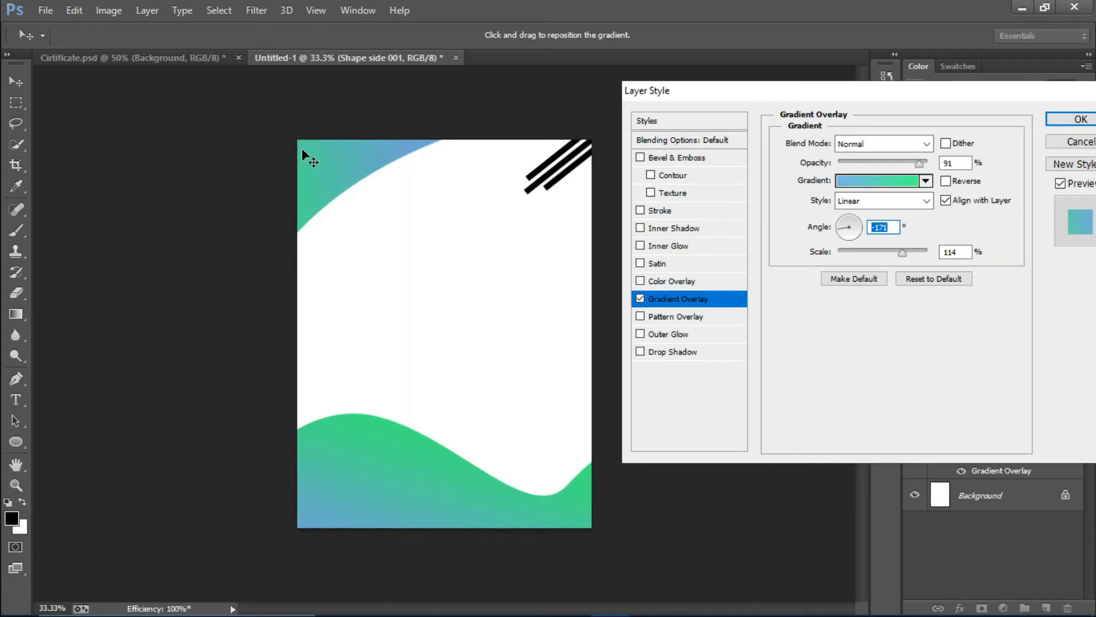
drag(302, 149, 359, 160)
drag(841, 235, 842, 223)
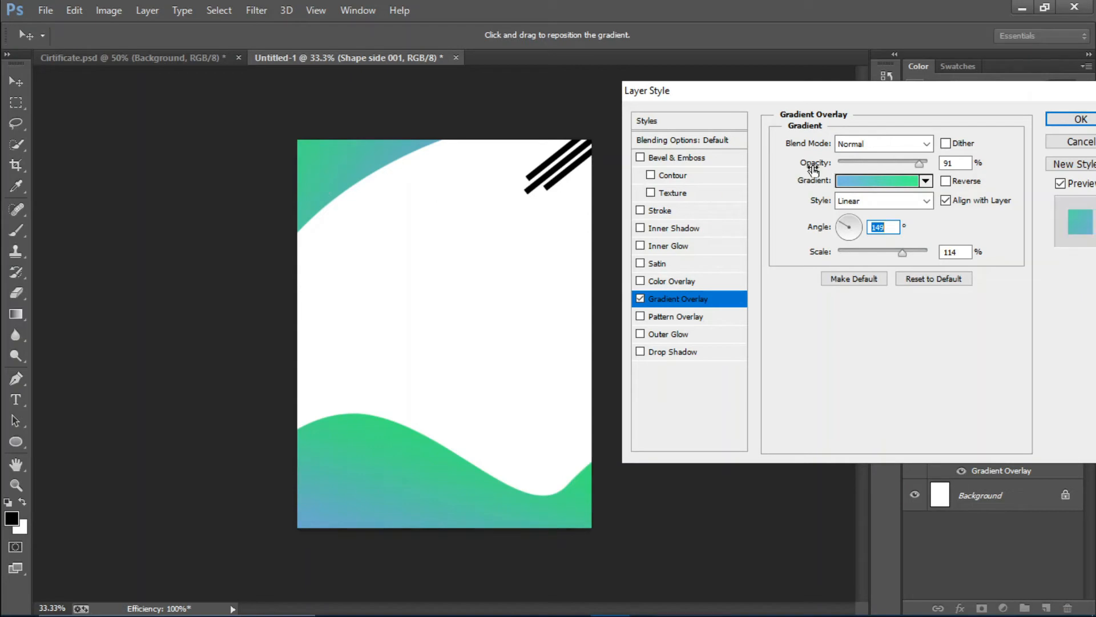
click(1072, 117)
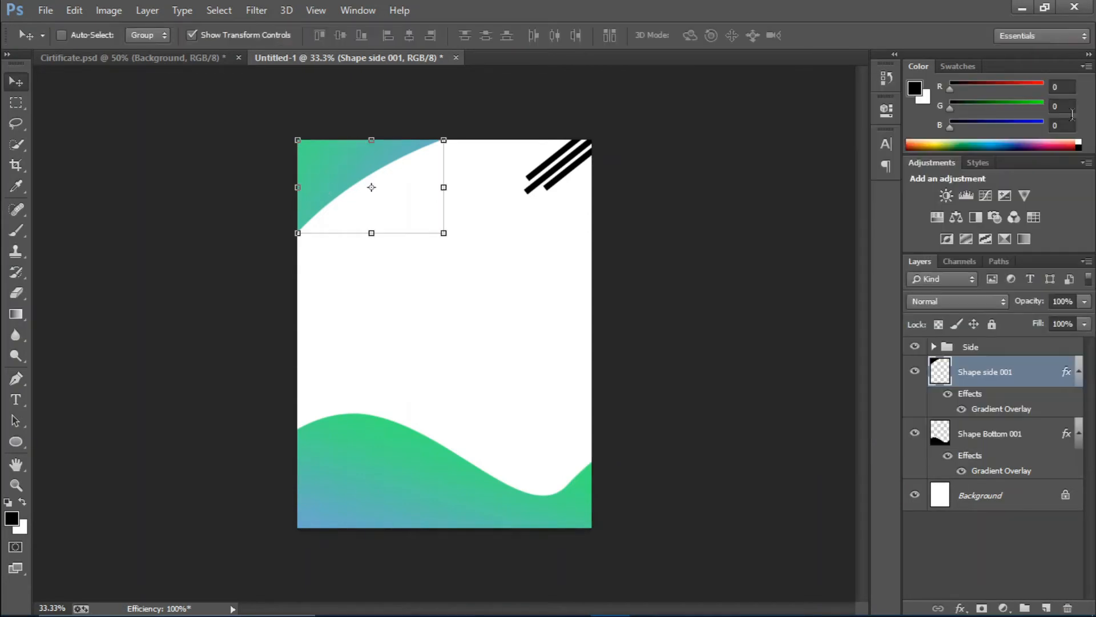
Add a Color Overlay layer style to the "Side" group of diagonal bars
click(1021, 347)
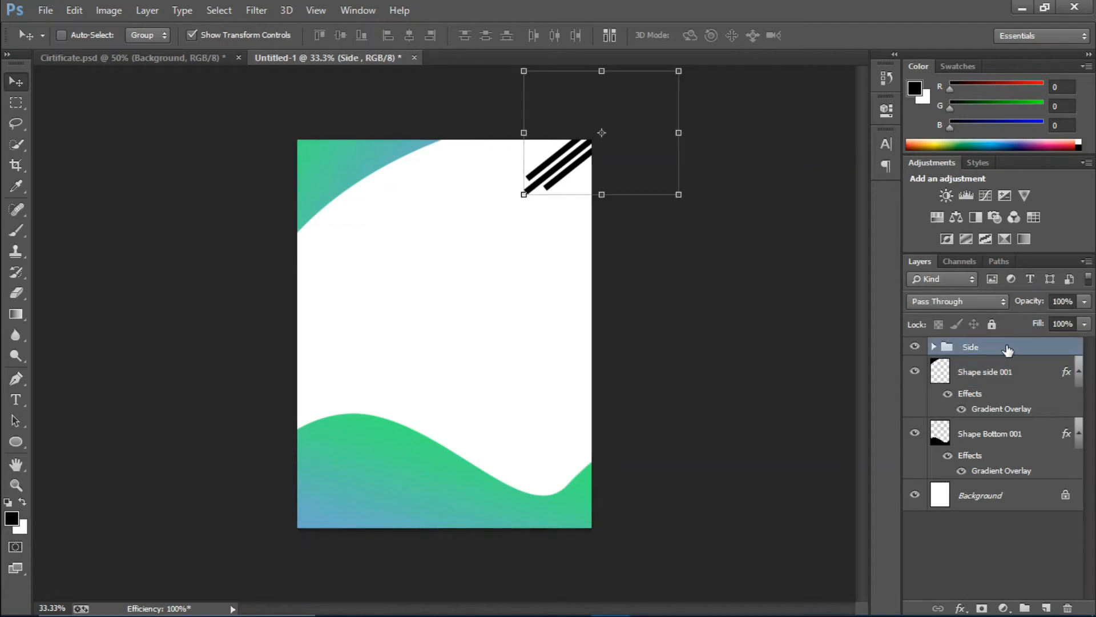
click(915, 346)
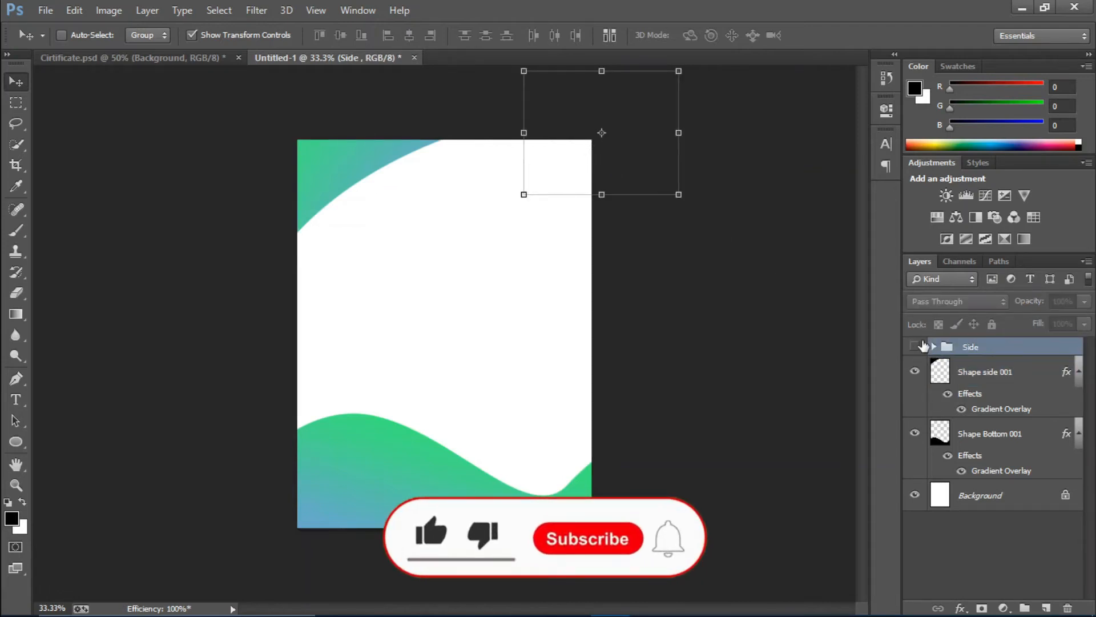
click(918, 346)
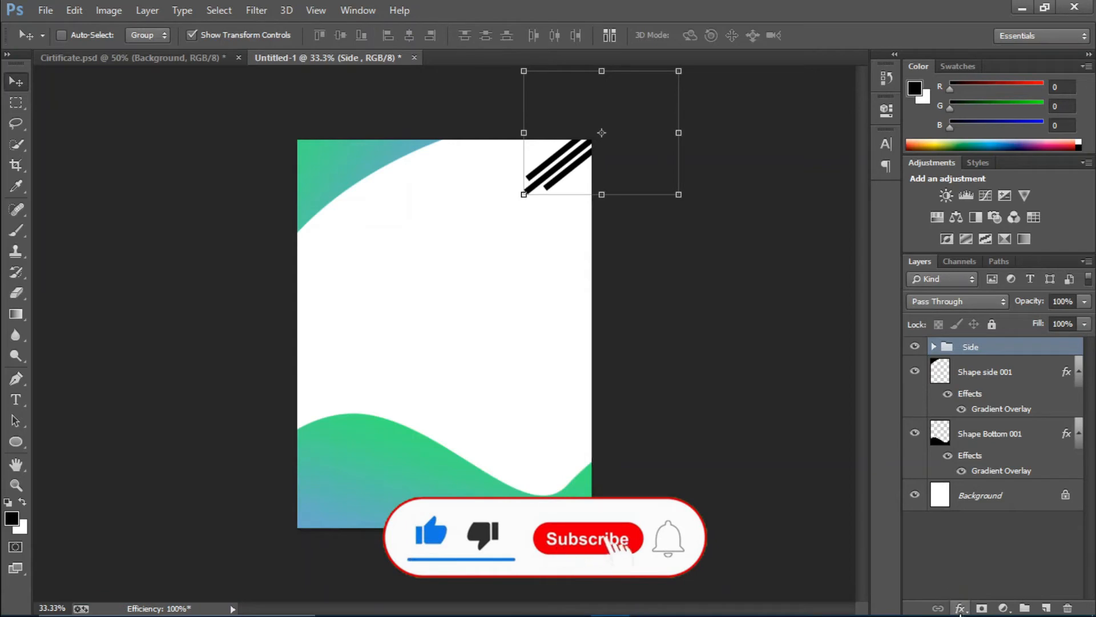
click(960, 609)
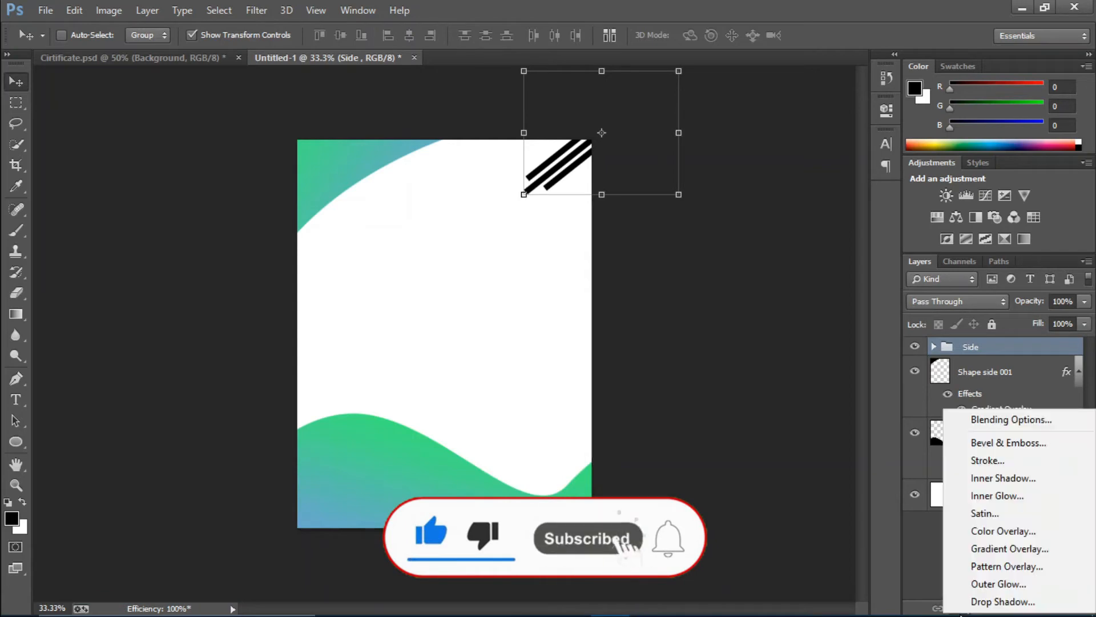
click(995, 534)
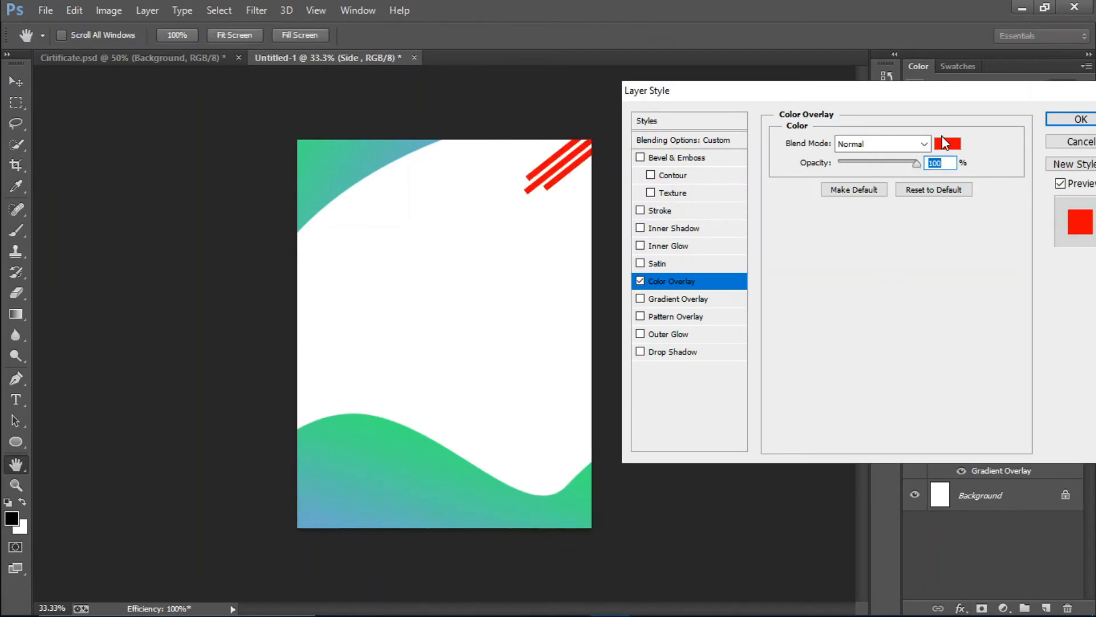
Set the diagonal bars' overlay colour to cyan 4af9ff and apply the layer style
click(944, 142)
drag(876, 241, 876, 245)
mouse_move(809, 150)
mouse_down()
mouse_move(804, 138)
mouse_move(792, 143)
mouse_up()
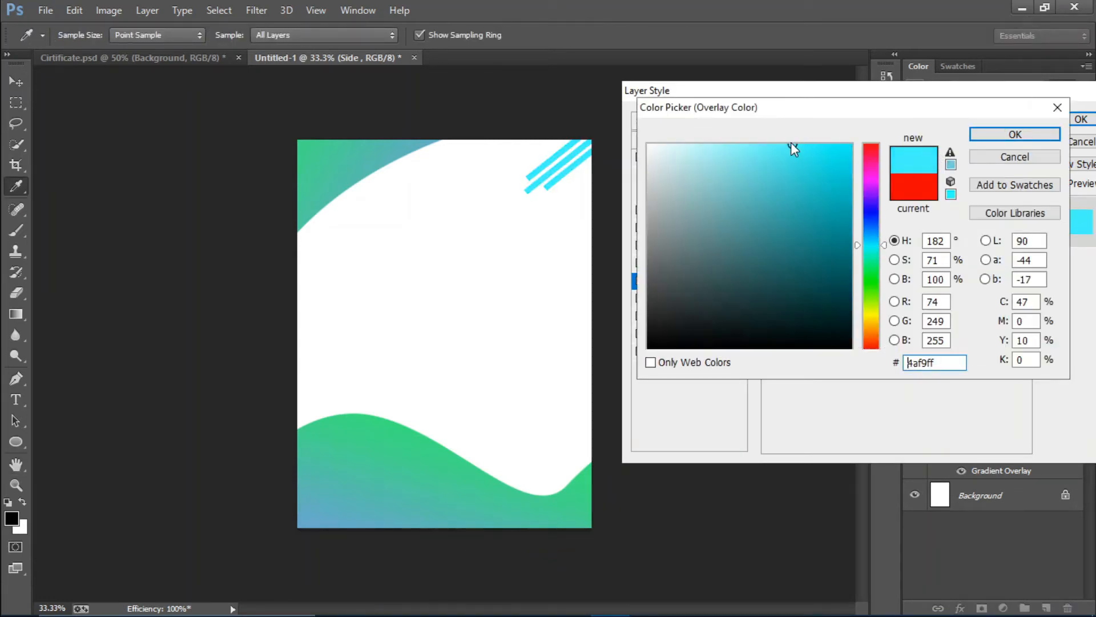
click(1015, 135)
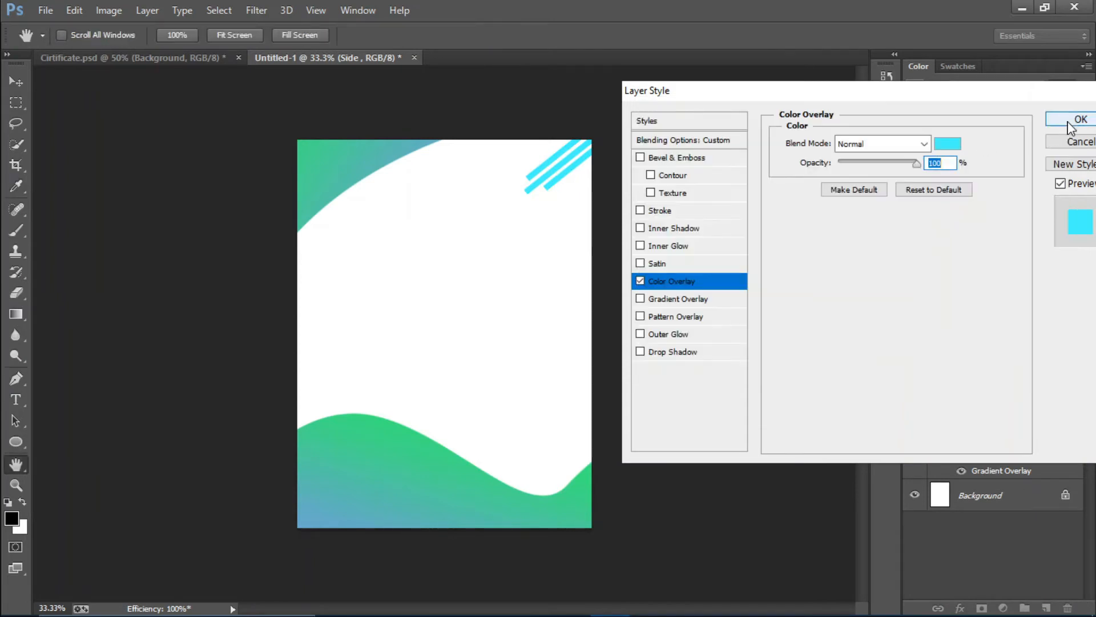
click(1080, 119)
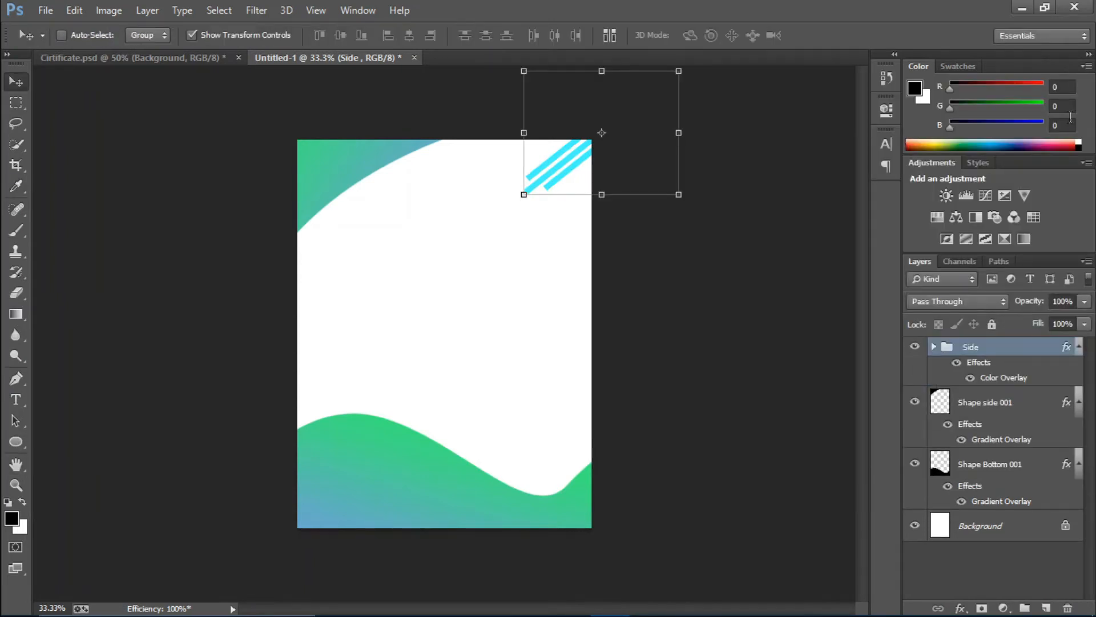
Add a Drop Shadow to the "Shape Bottom 001" layer with distance 43 px, angle -141°, spread 12% and size 79 px
click(1025, 404)
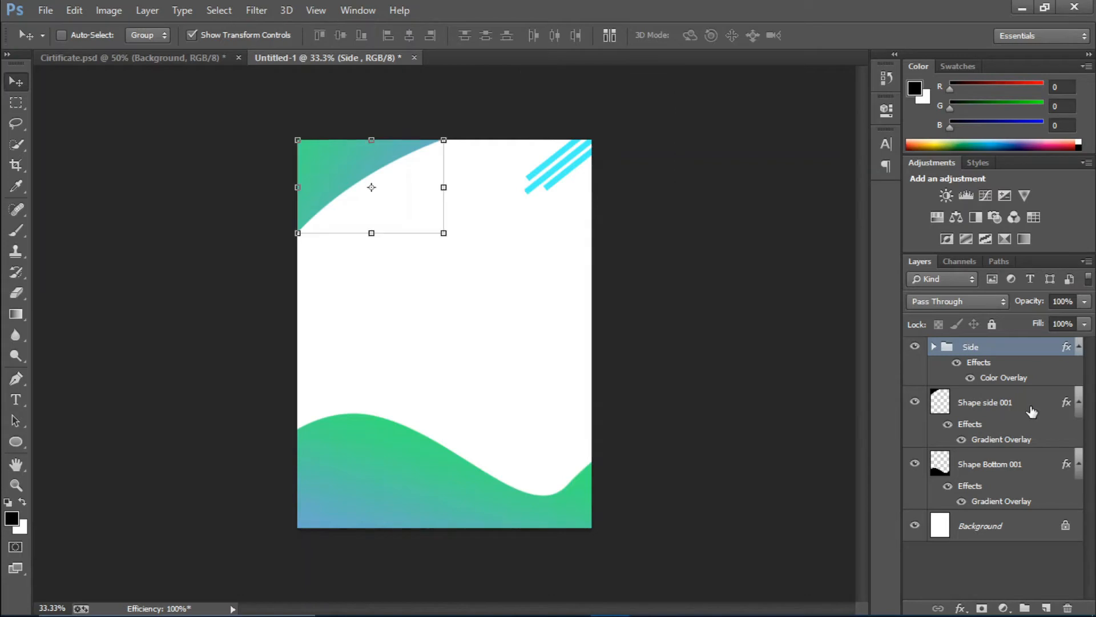
click(1020, 483)
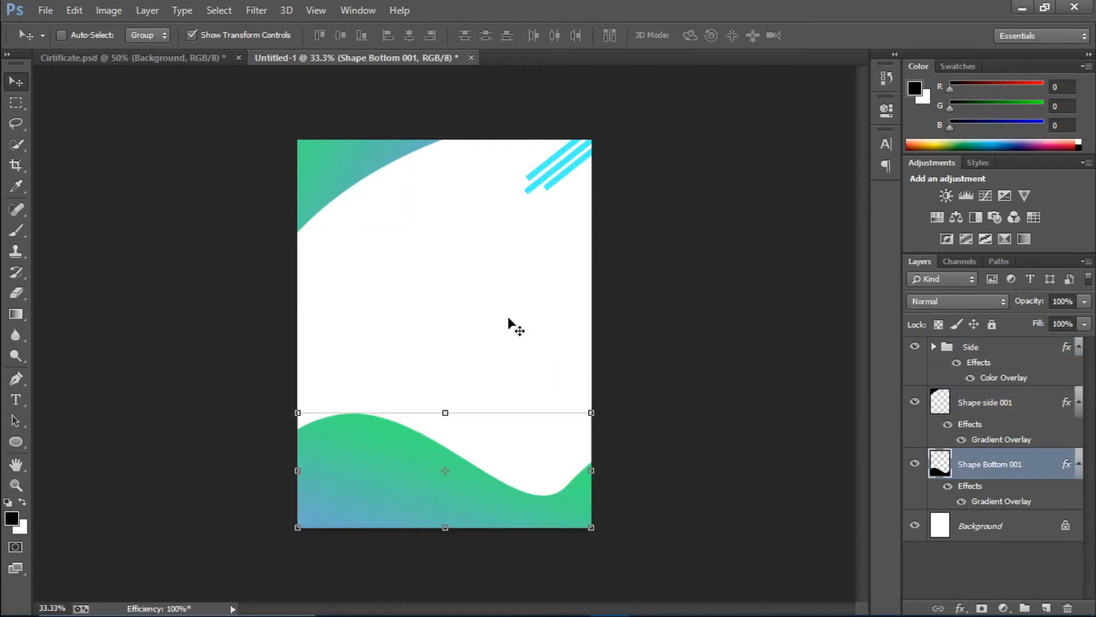
click(960, 608)
click(984, 599)
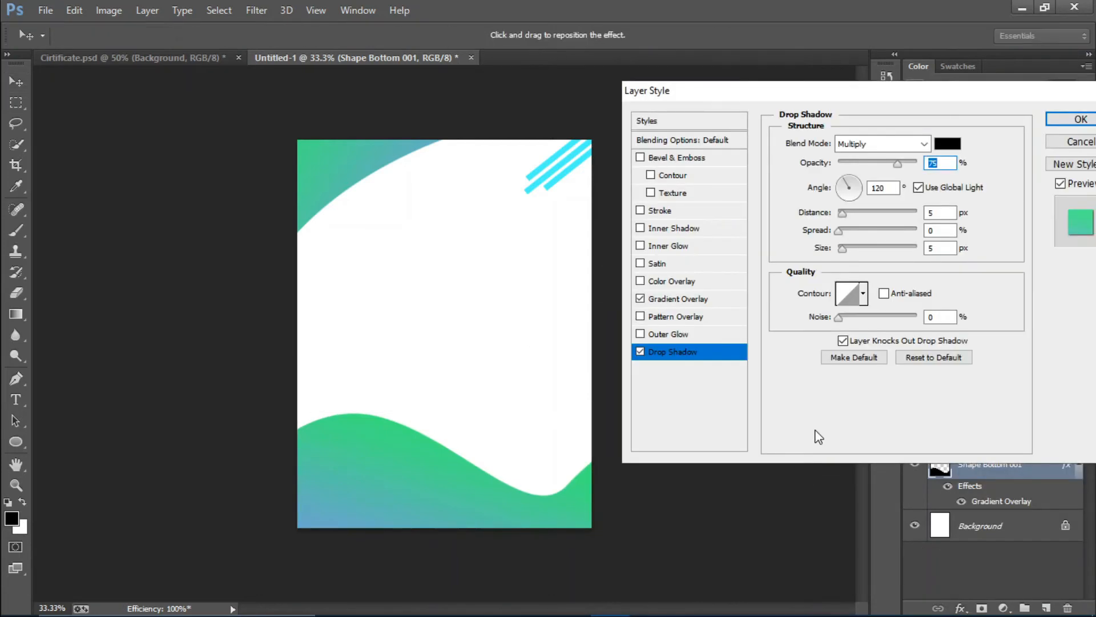
drag(845, 216, 877, 218)
click(846, 200)
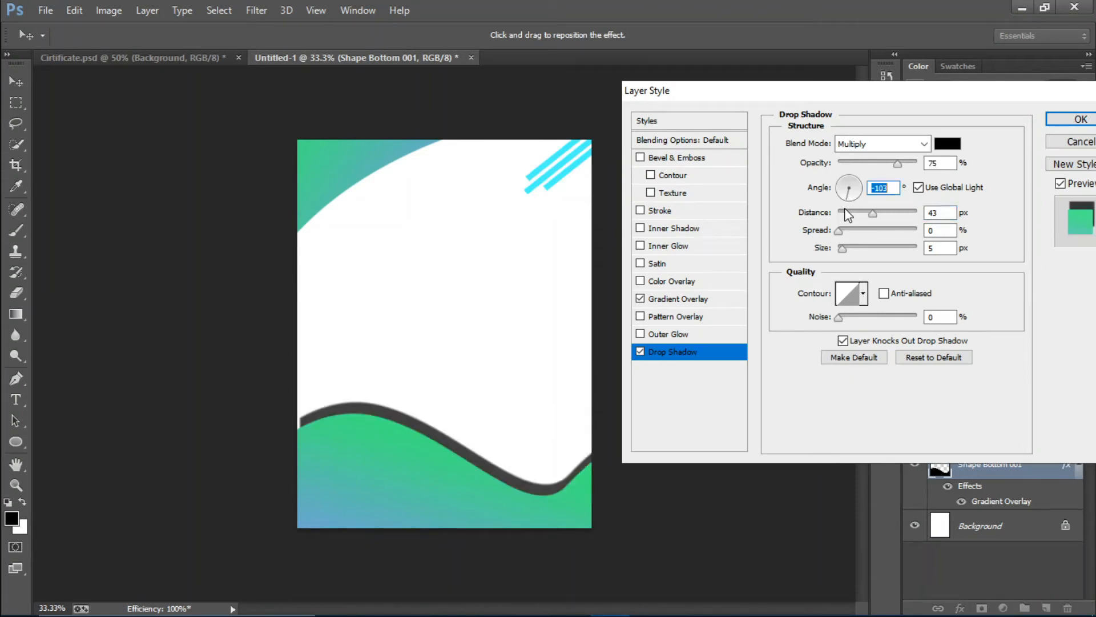
click(843, 197)
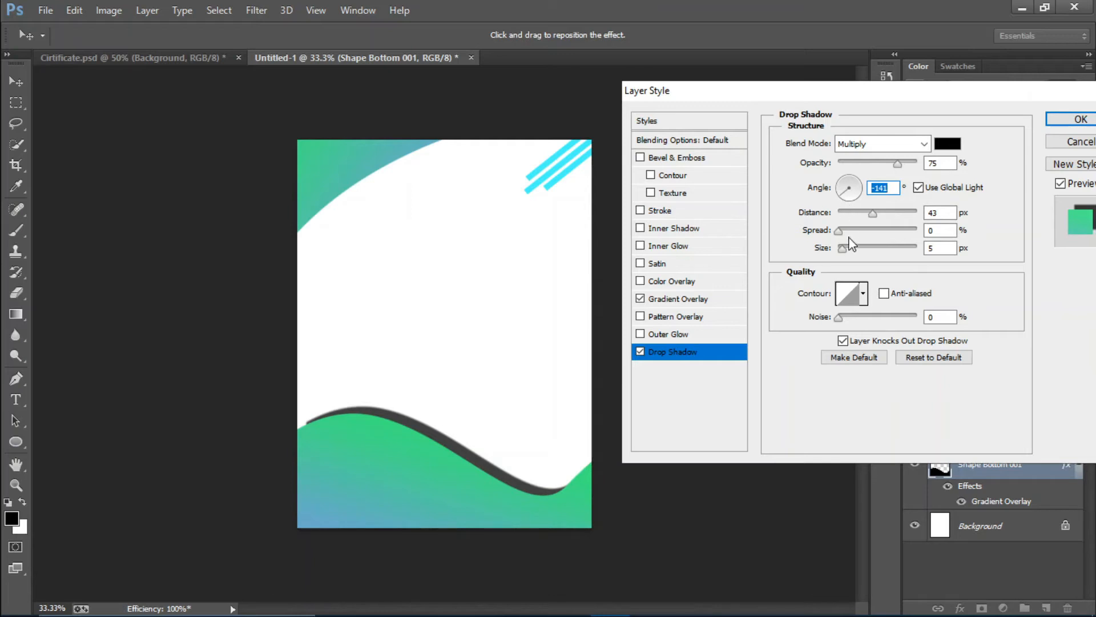
mouse_move(843, 250)
mouse_down()
mouse_move(866, 249)
mouse_move(850, 236)
mouse_up()
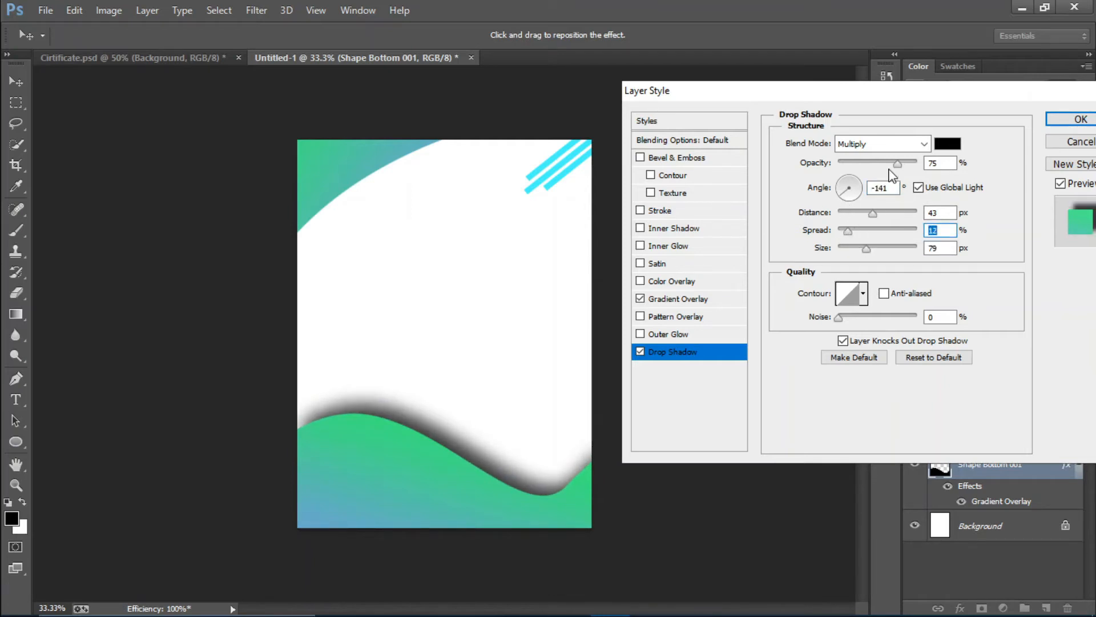
Soften the bottom shape's drop shadow to 41% opacity, angle 176°, distance 28 px and size 59 px, and apply it
drag(898, 164, 872, 169)
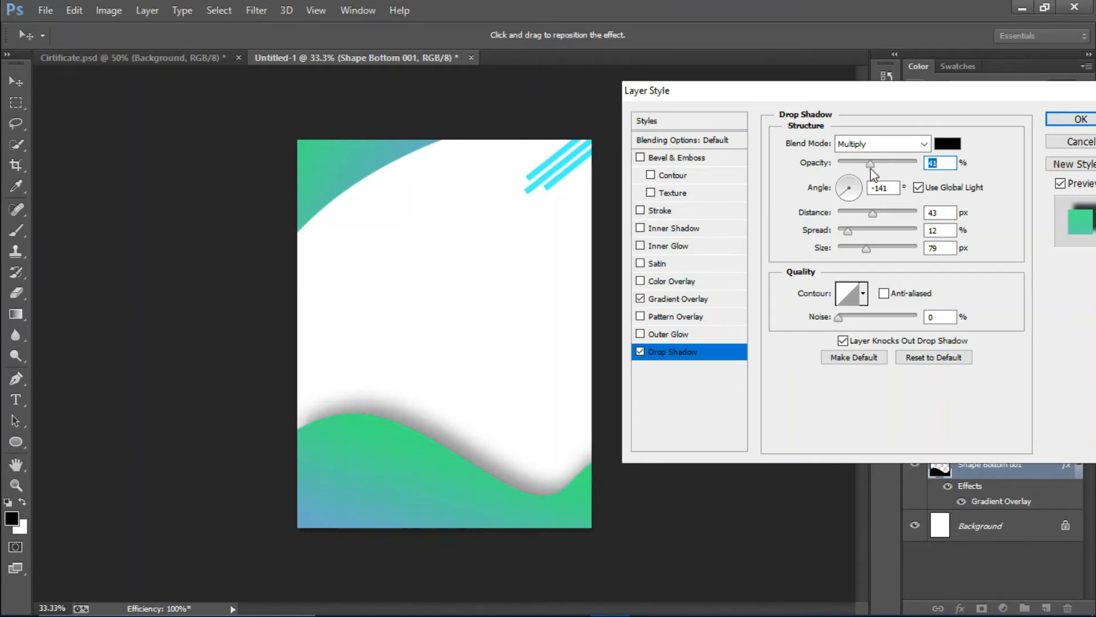
drag(872, 212, 840, 188)
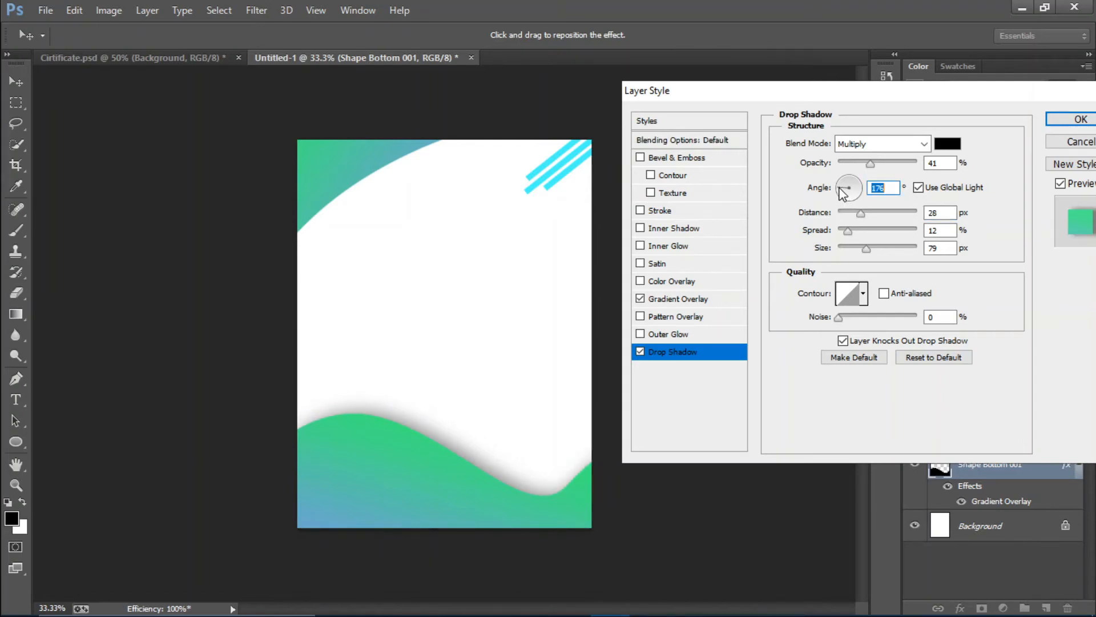
mouse_move(866, 250)
mouse_down()
mouse_move(879, 252)
mouse_move(860, 253)
mouse_up()
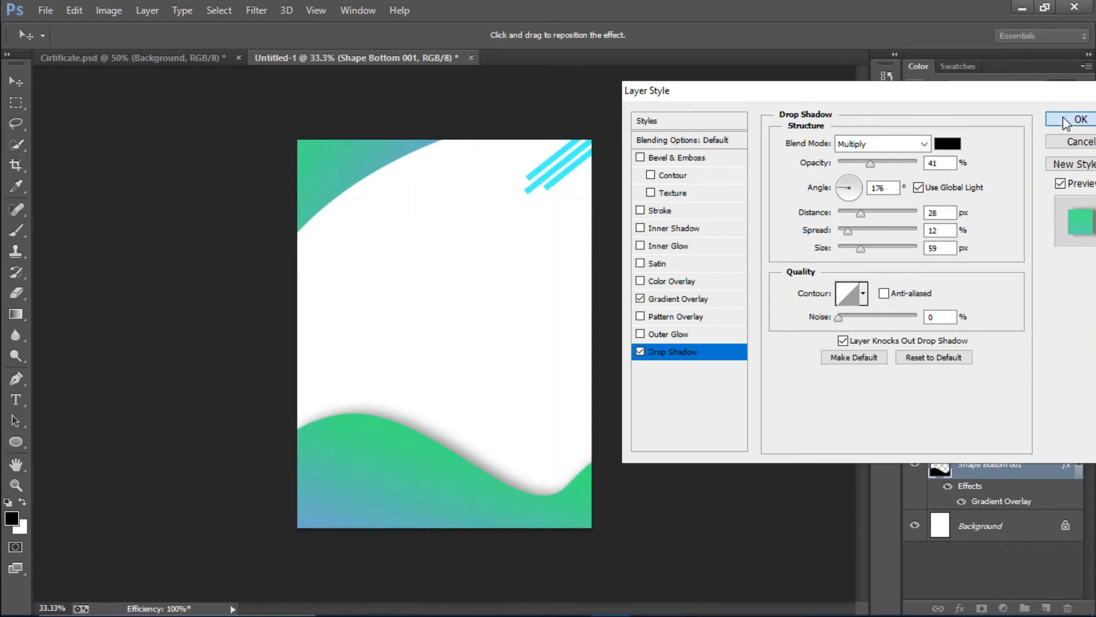
click(1081, 118)
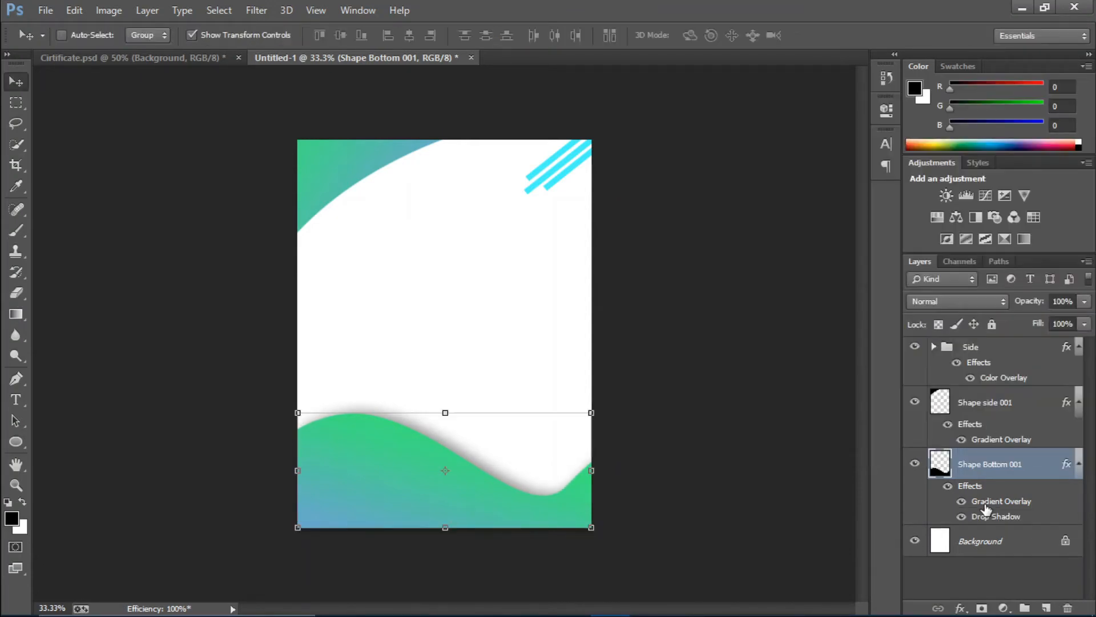
click(1029, 410)
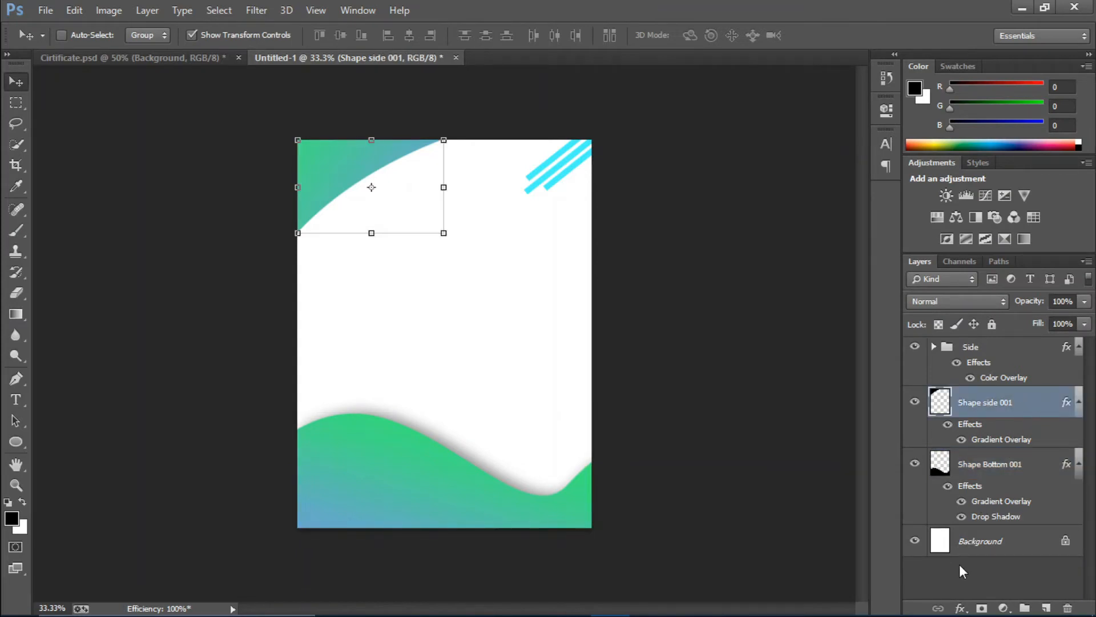
click(961, 608)
click(998, 594)
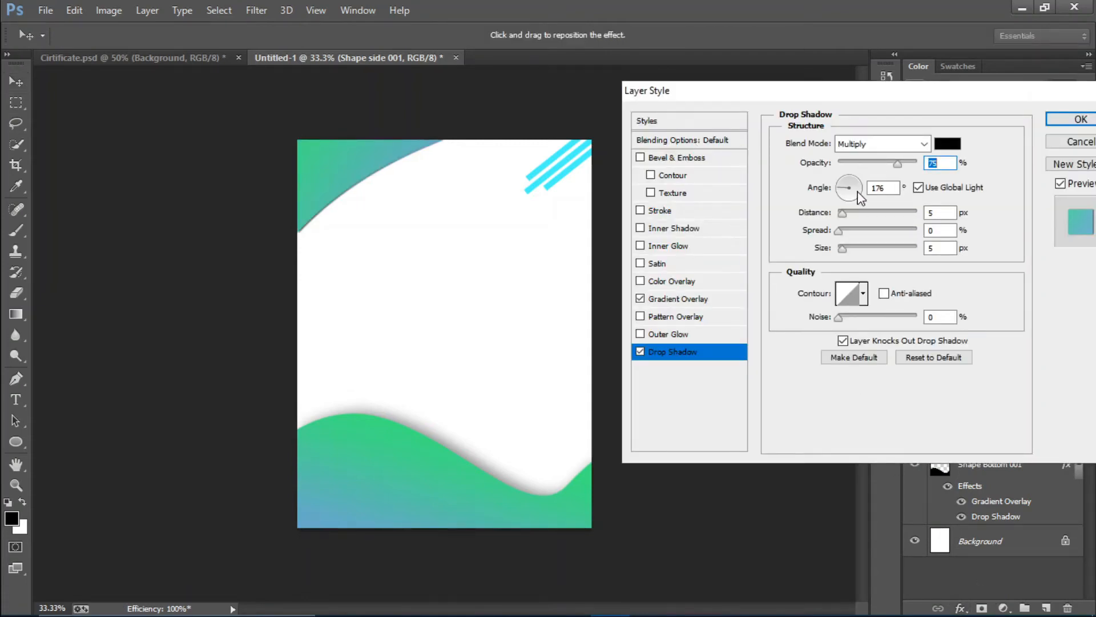
drag(850, 192, 859, 191)
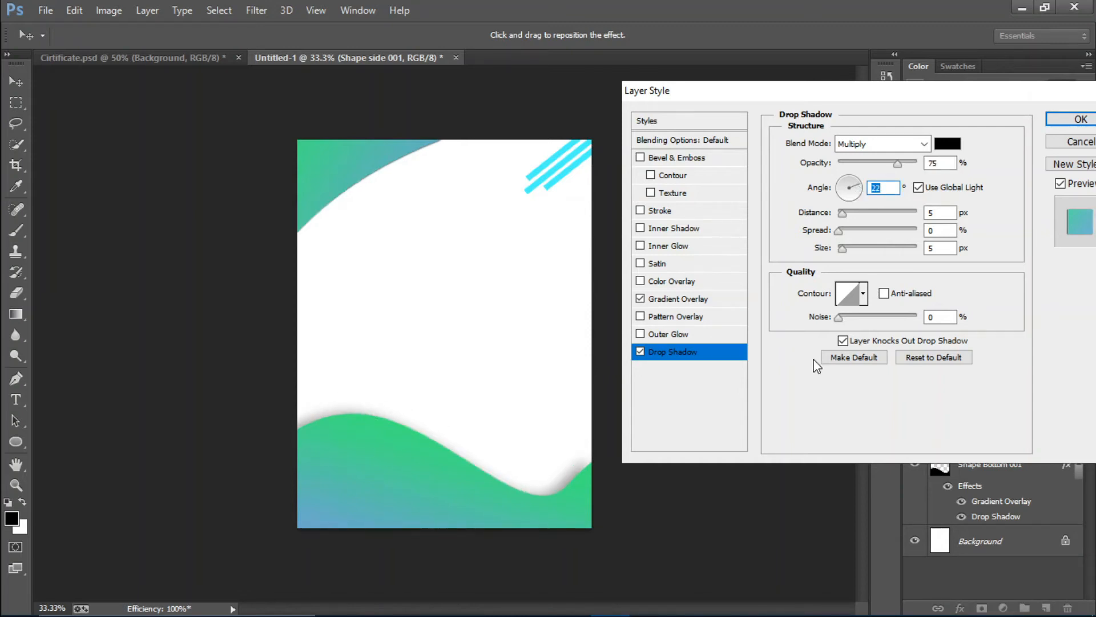
click(1073, 147)
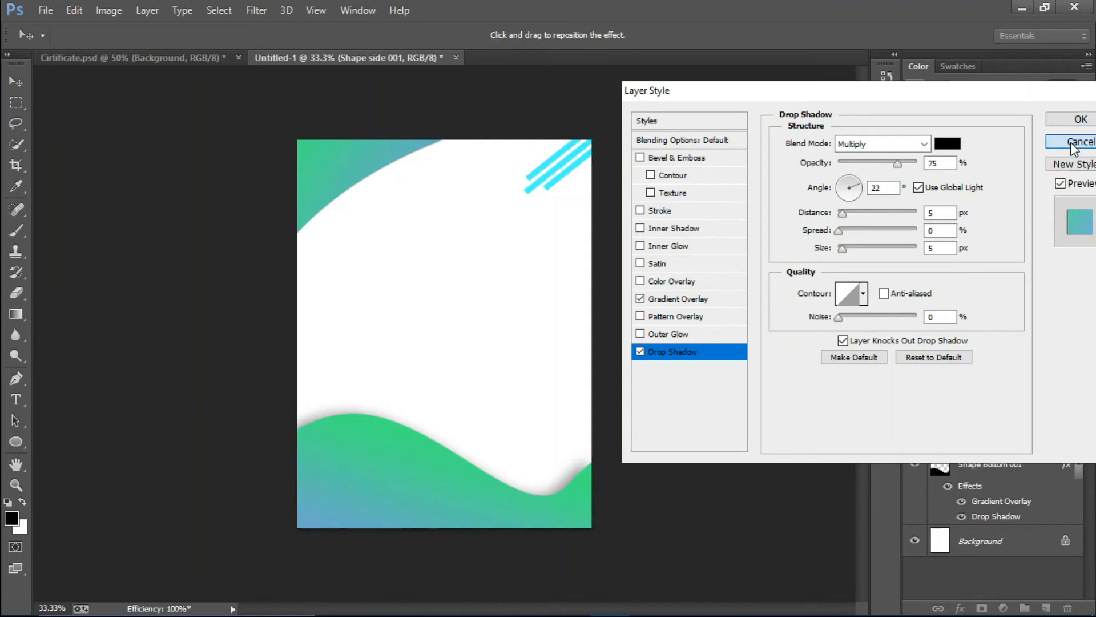
Convert the "Shape Bottom 001" layer to a smart object
click(1031, 466)
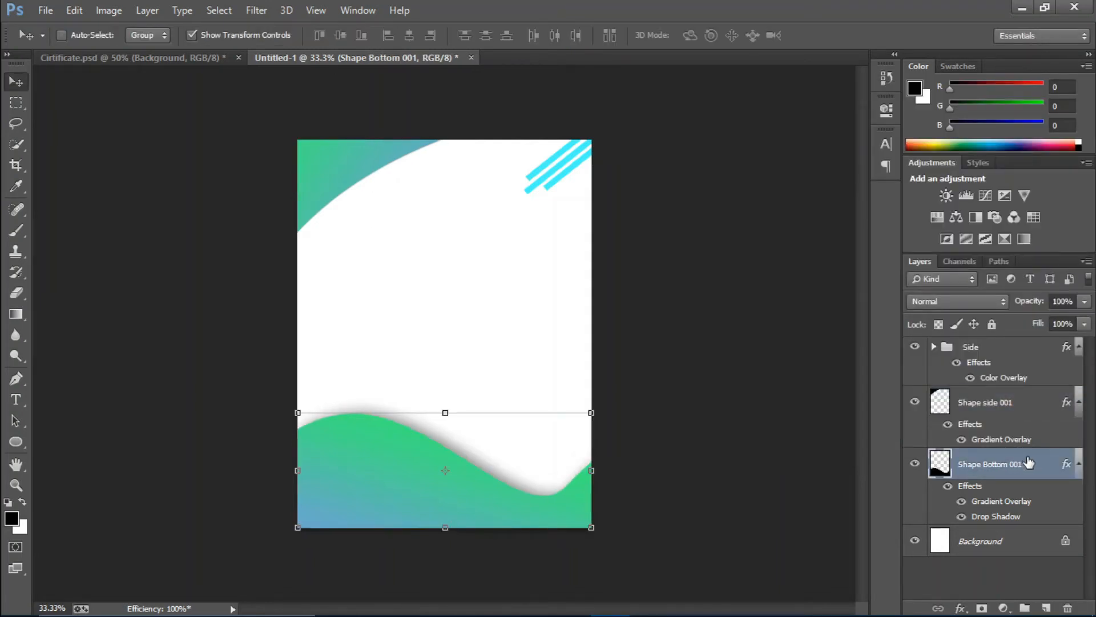
right_click(1029, 463)
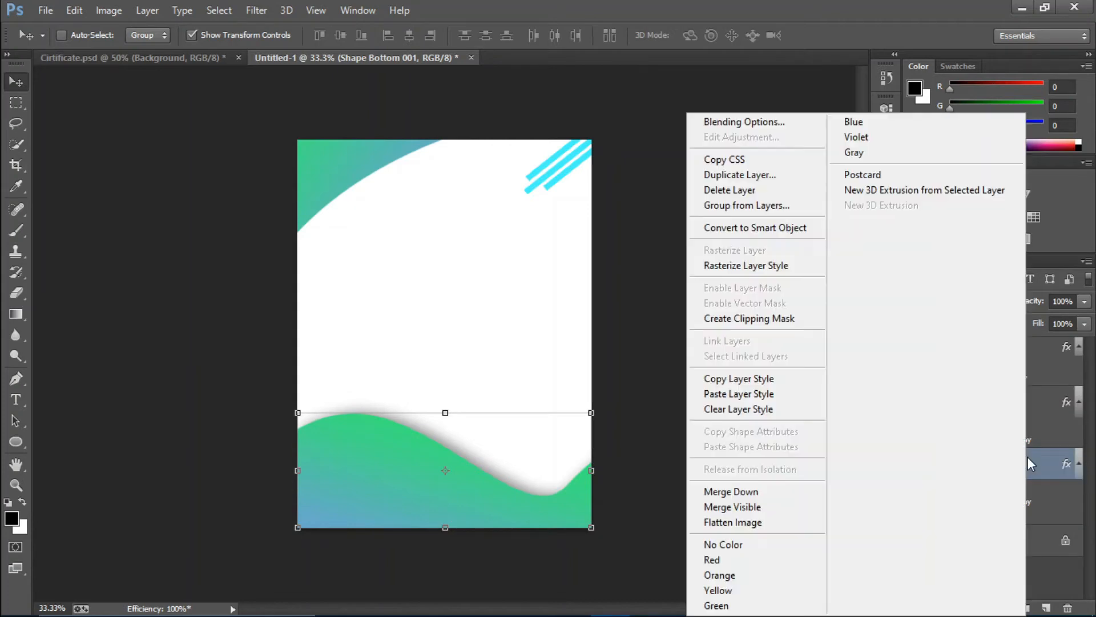
click(796, 228)
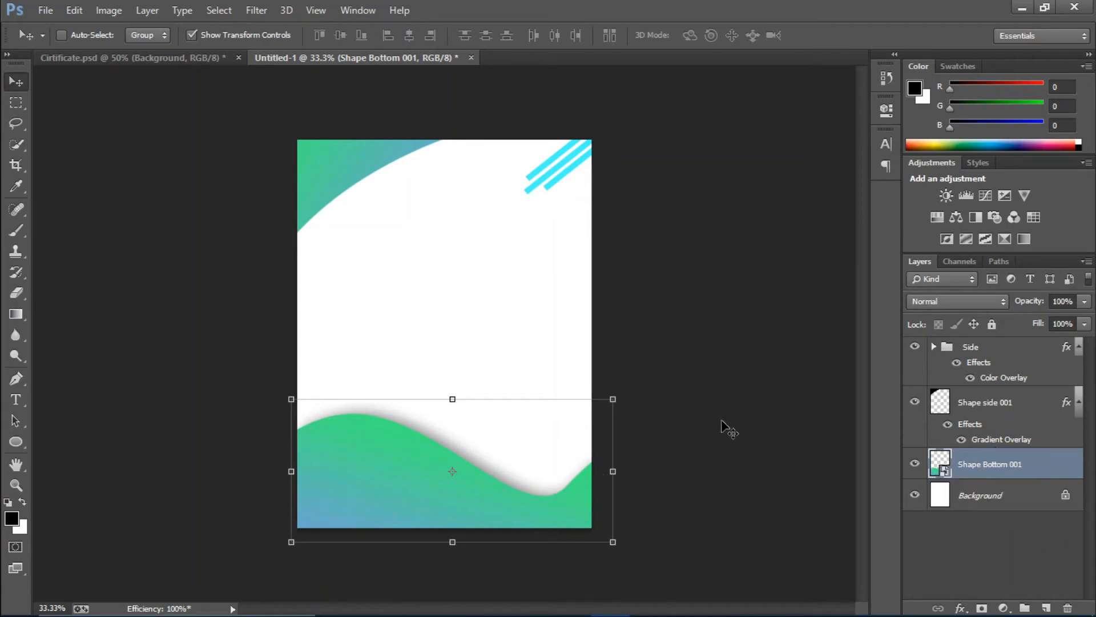
Open the contents of the "Shape Bottom 001" smart object to inspect them, and close that document
double_click(939, 474)
click(622, 274)
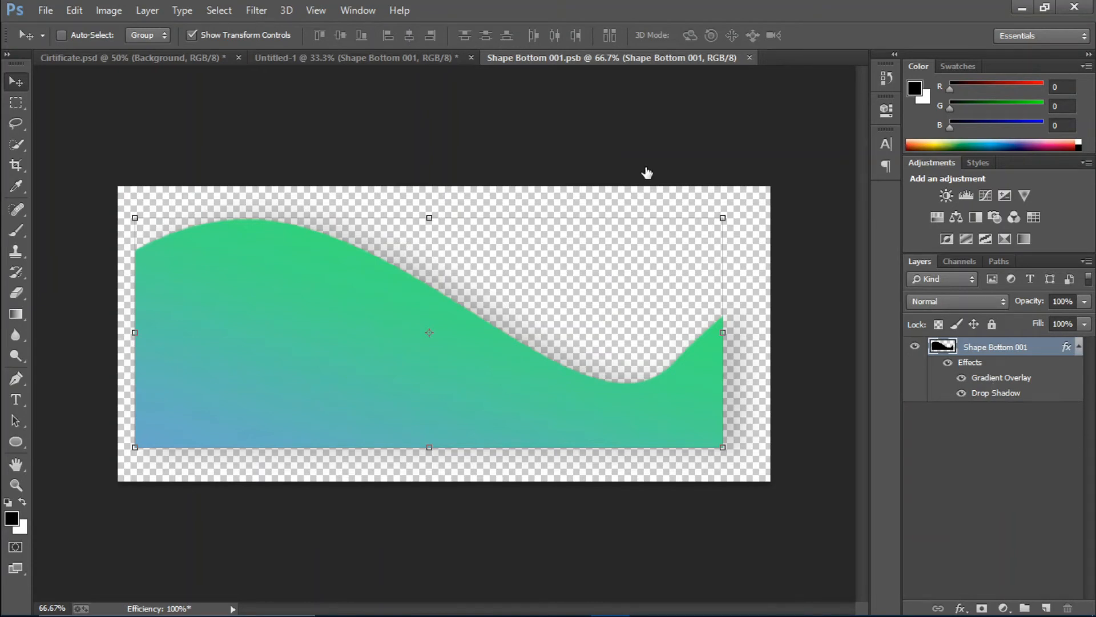
click(1066, 148)
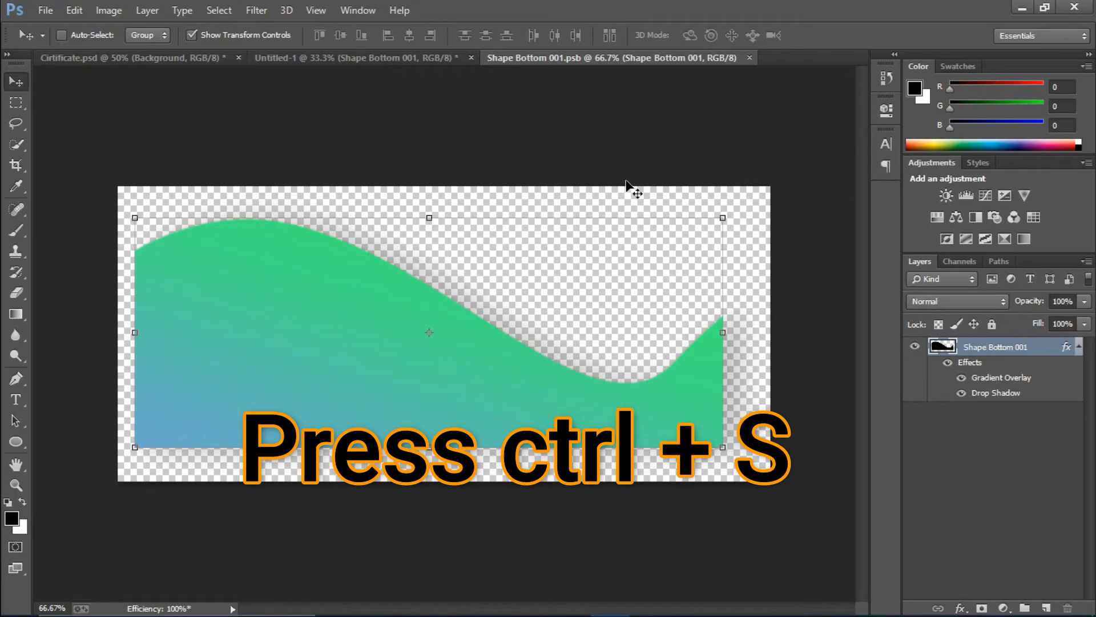
click(749, 57)
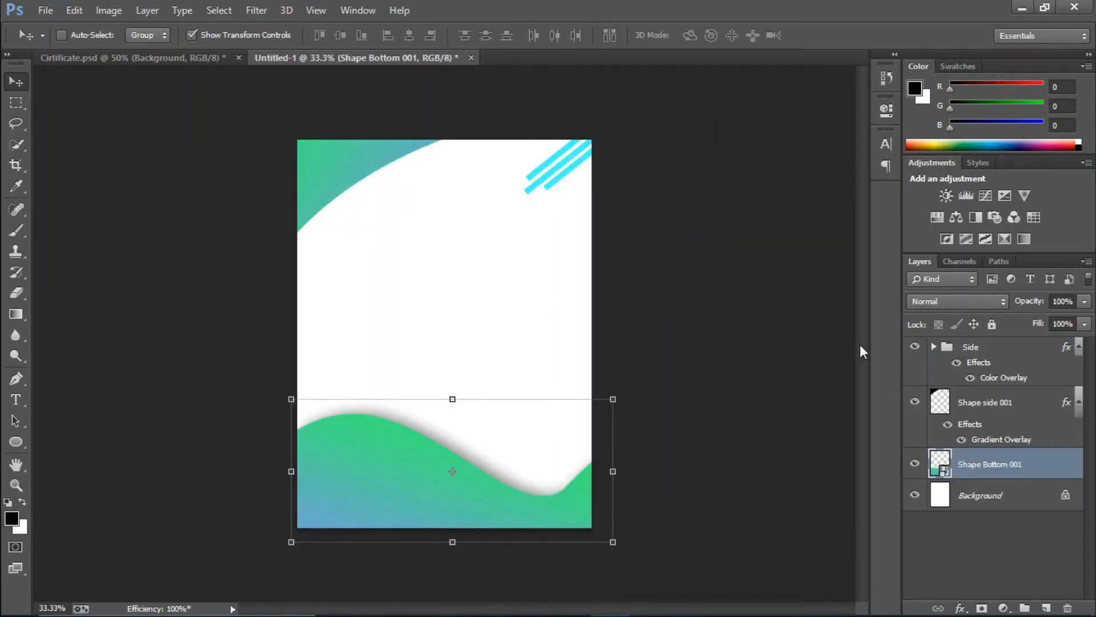
Add a Drop Shadow to the "Shape side 001" layer with 38% opacity, angle -175°, distance 5 px, spread 31% and size 70 px
click(1013, 397)
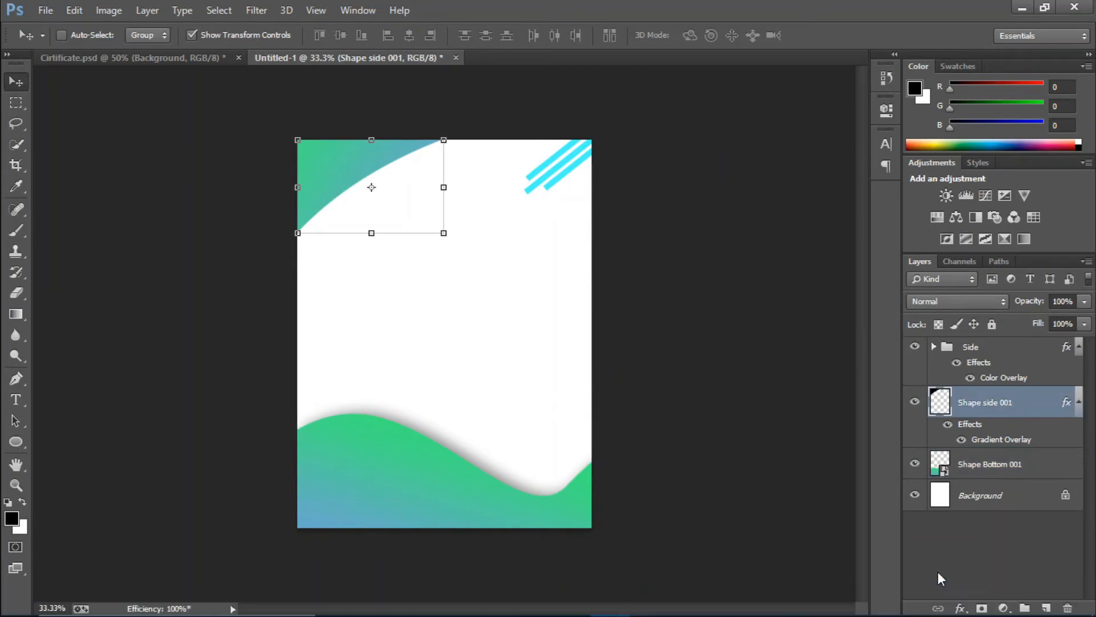
click(962, 608)
click(996, 590)
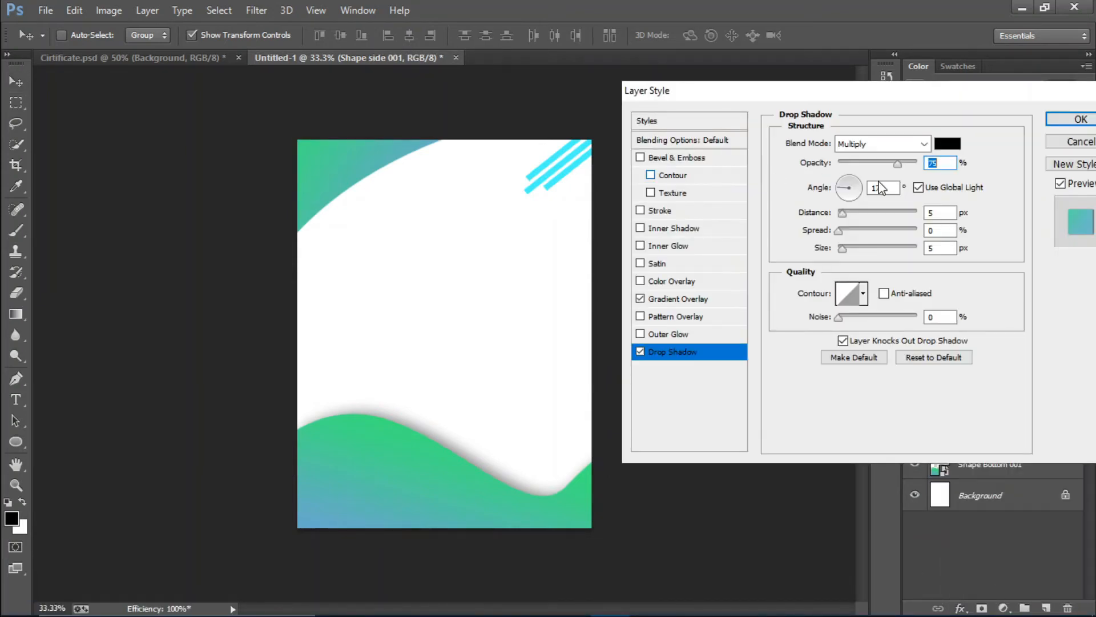
drag(849, 193, 848, 177)
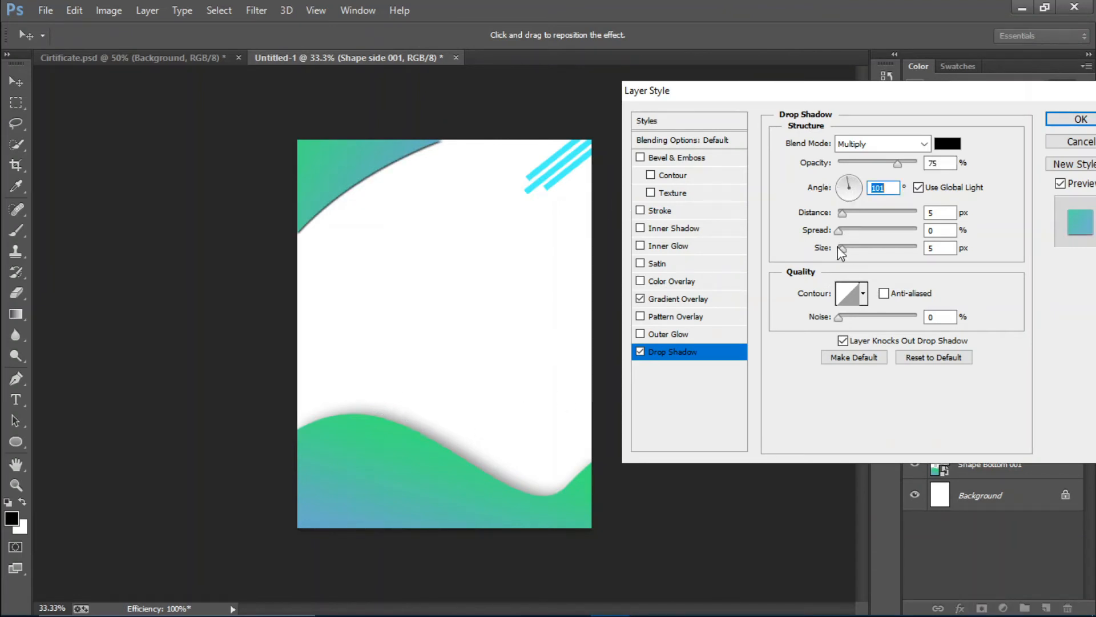
drag(842, 248, 862, 229)
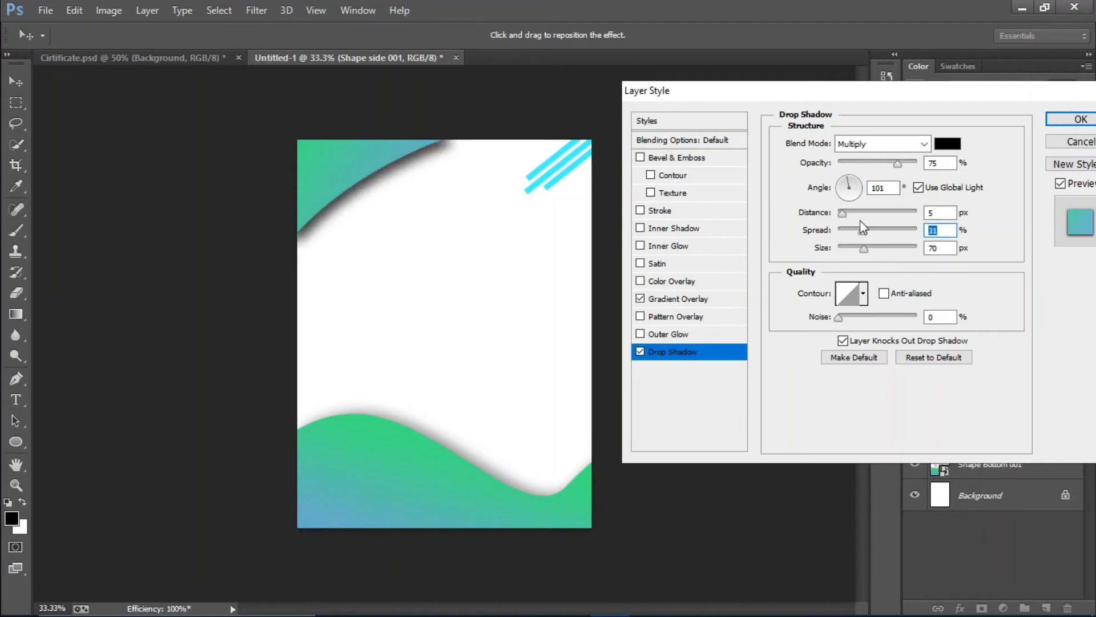
drag(898, 163, 841, 192)
click(845, 182)
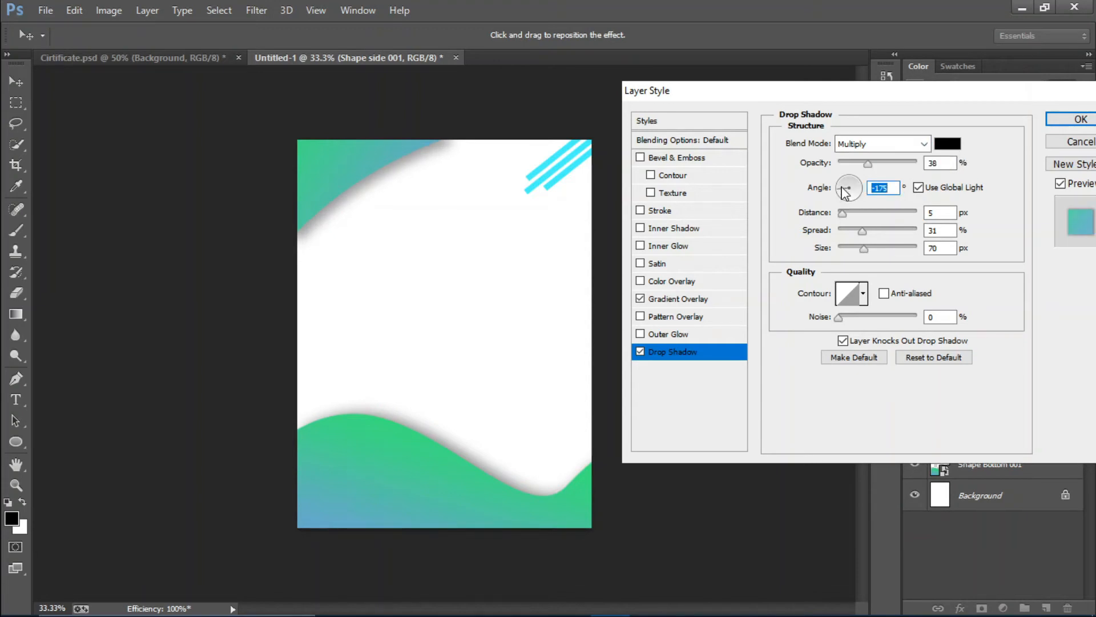
click(1080, 119)
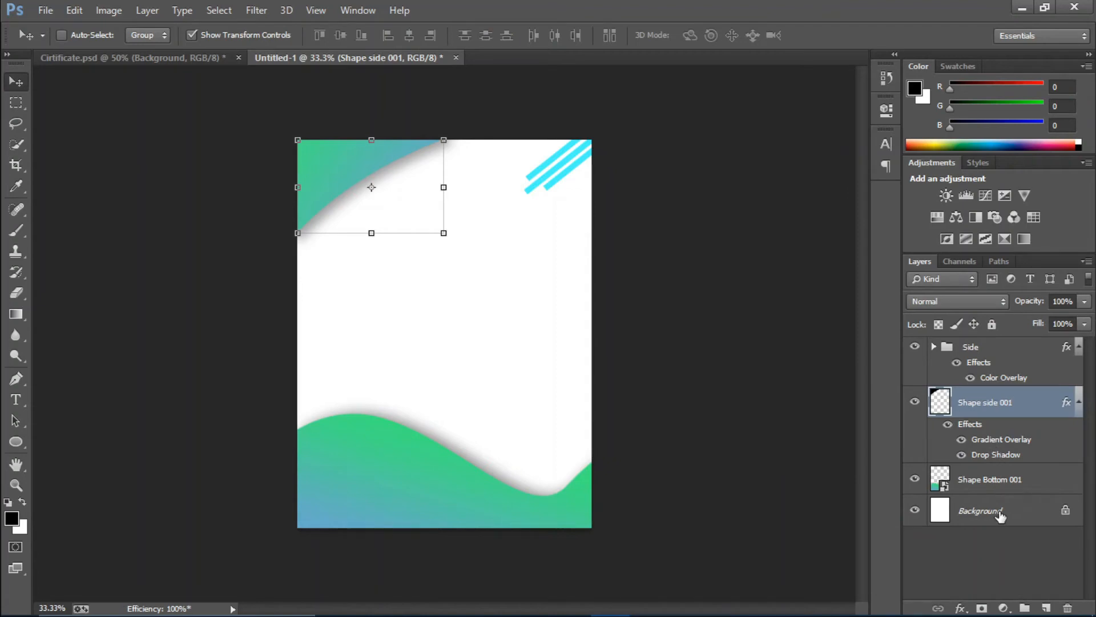
Add a new layer directly above the Background and fill it with light grey dddddd
click(1014, 516)
click(1046, 606)
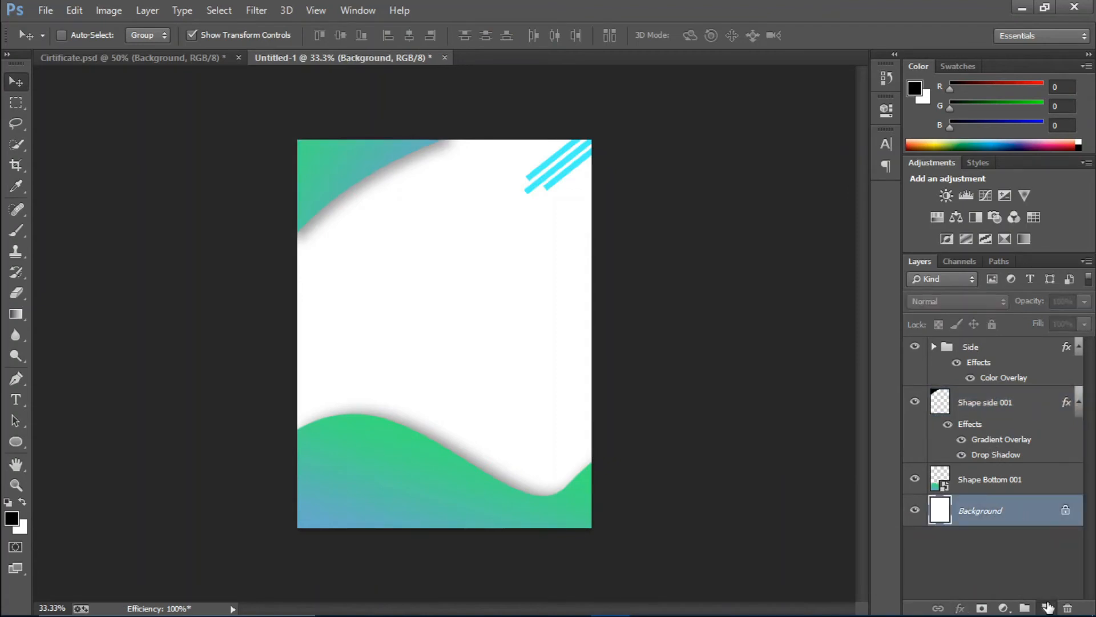
click(12, 519)
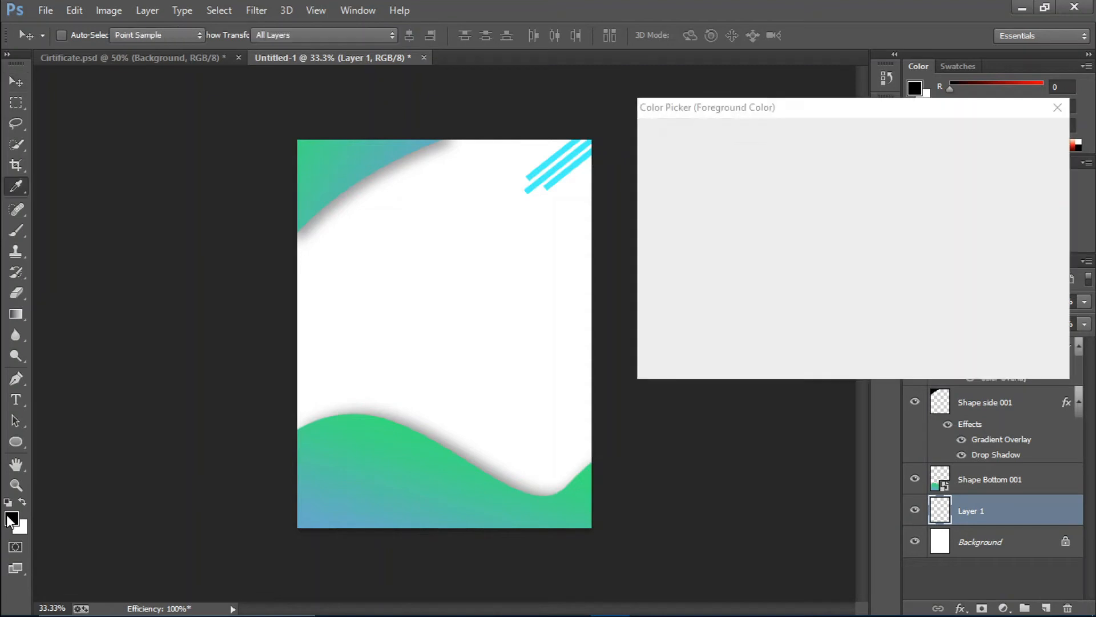
text(dddddd)
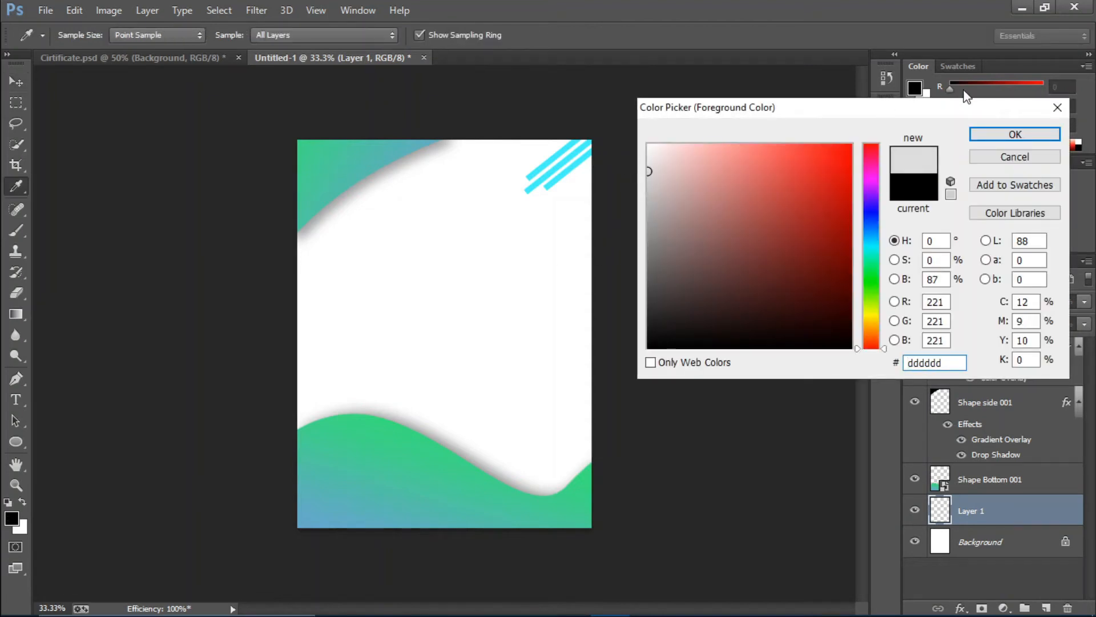
click(989, 133)
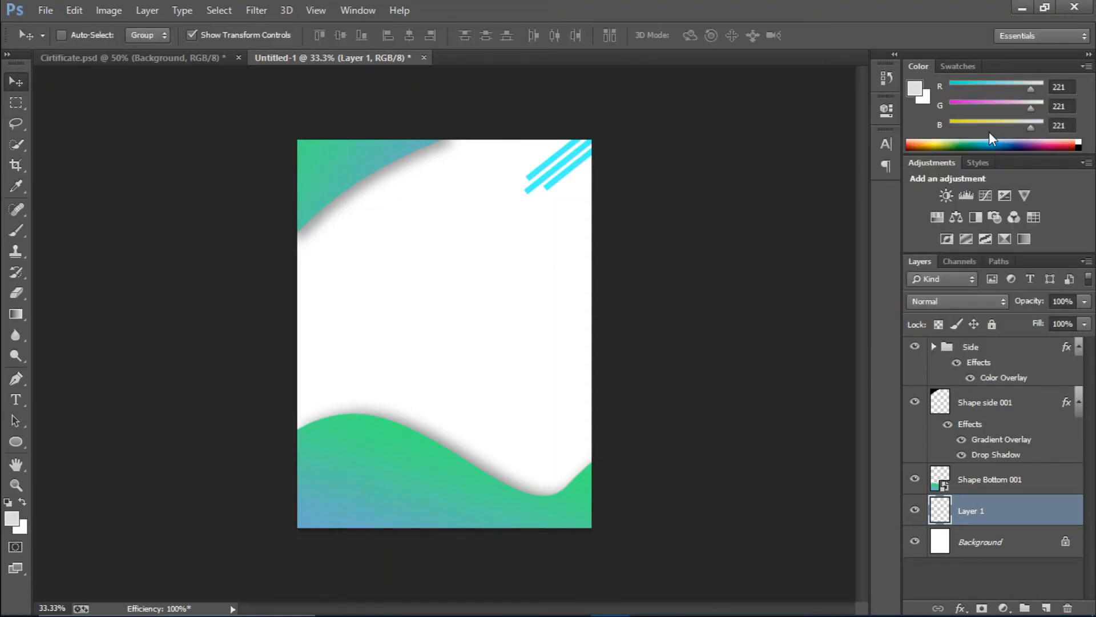
key(alt+BackSpace)
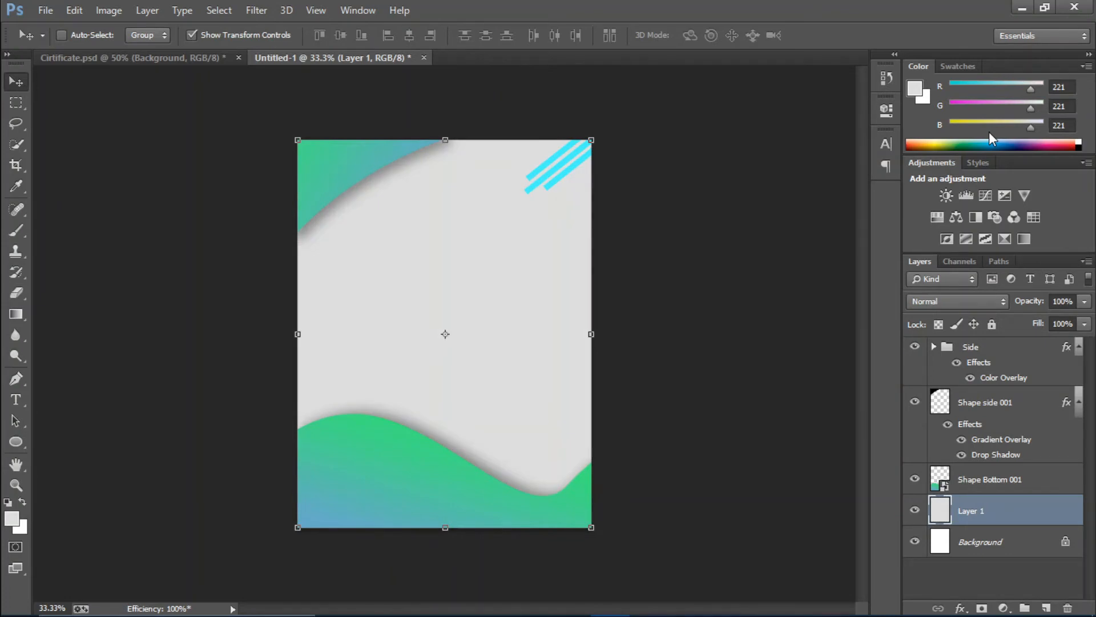
Duplicate the "grid-texture" layer in Cirtificate.psd and bring one copy into the new document above the grey fill layer
click(148, 58)
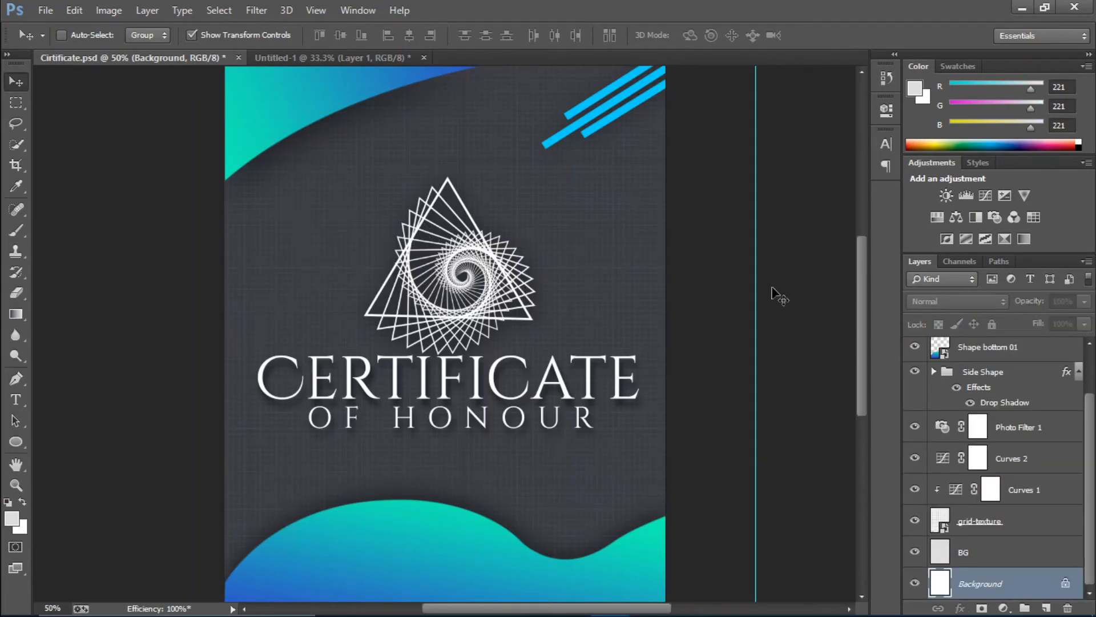
click(1039, 523)
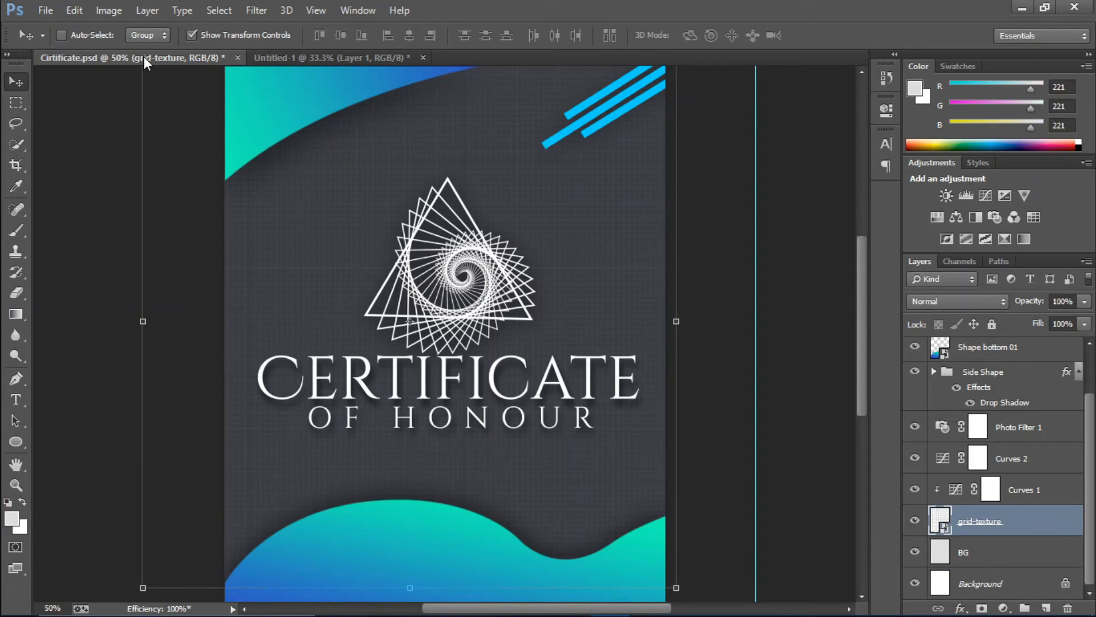
drag(145, 59, 192, 109)
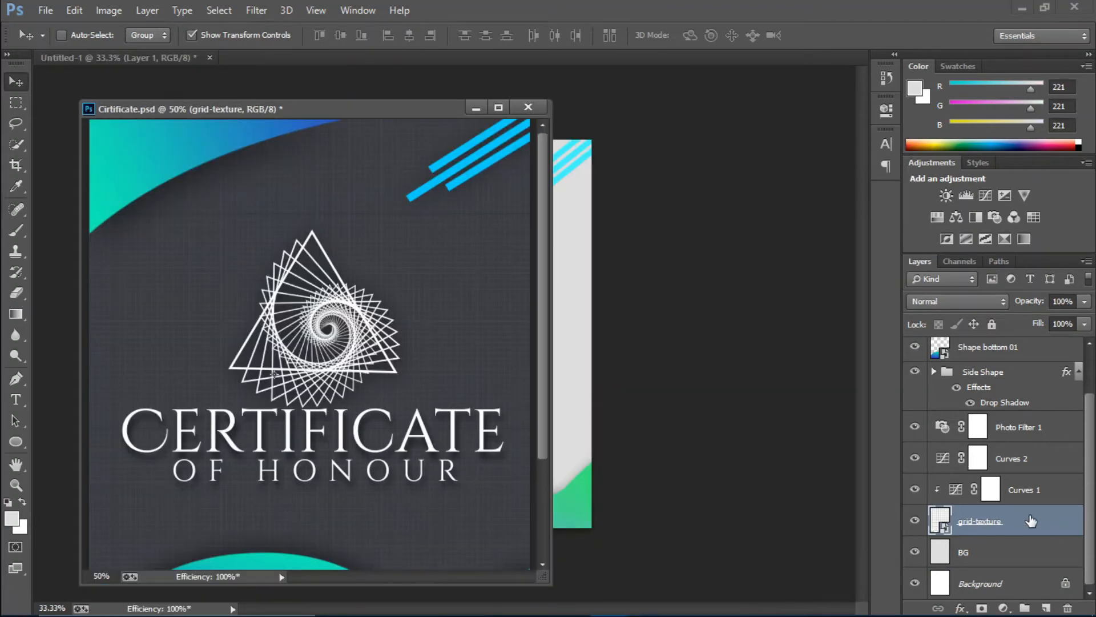
key(ctrl+j)
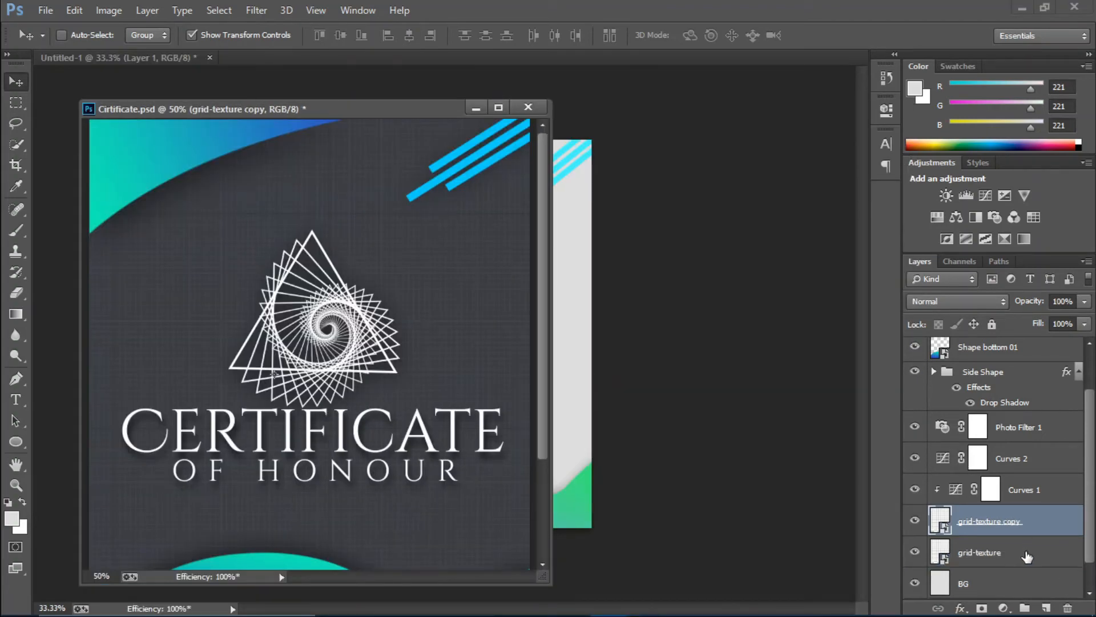
click(1027, 558)
drag(1025, 559, 770, 459)
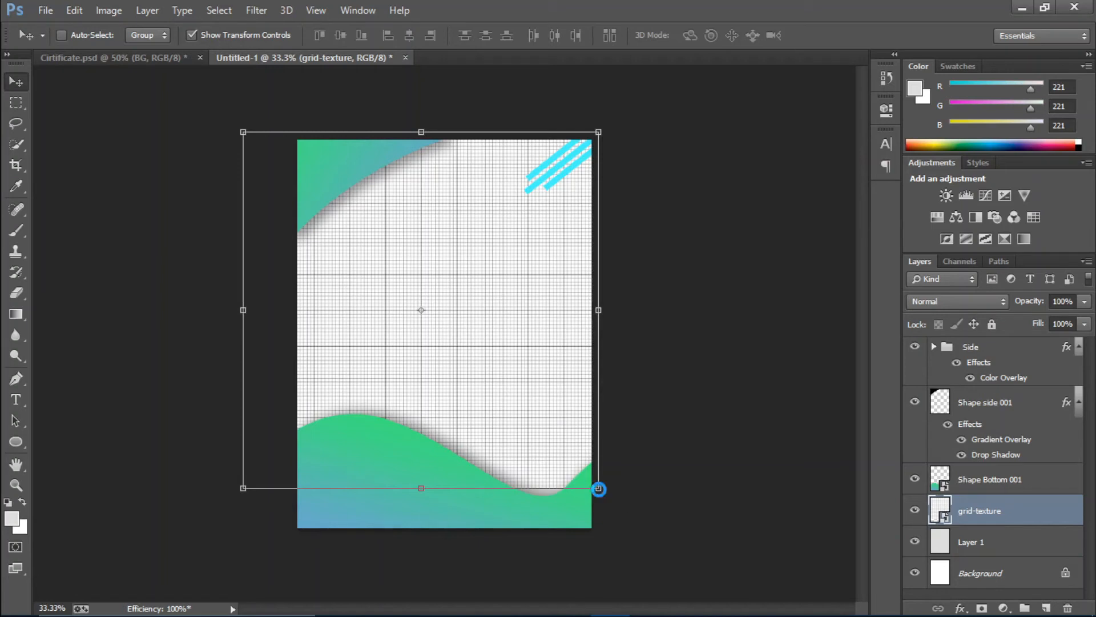
Enlarge the grid texture to 10.61% scale and set its blend mode to Multiply
drag(597, 489, 621, 509)
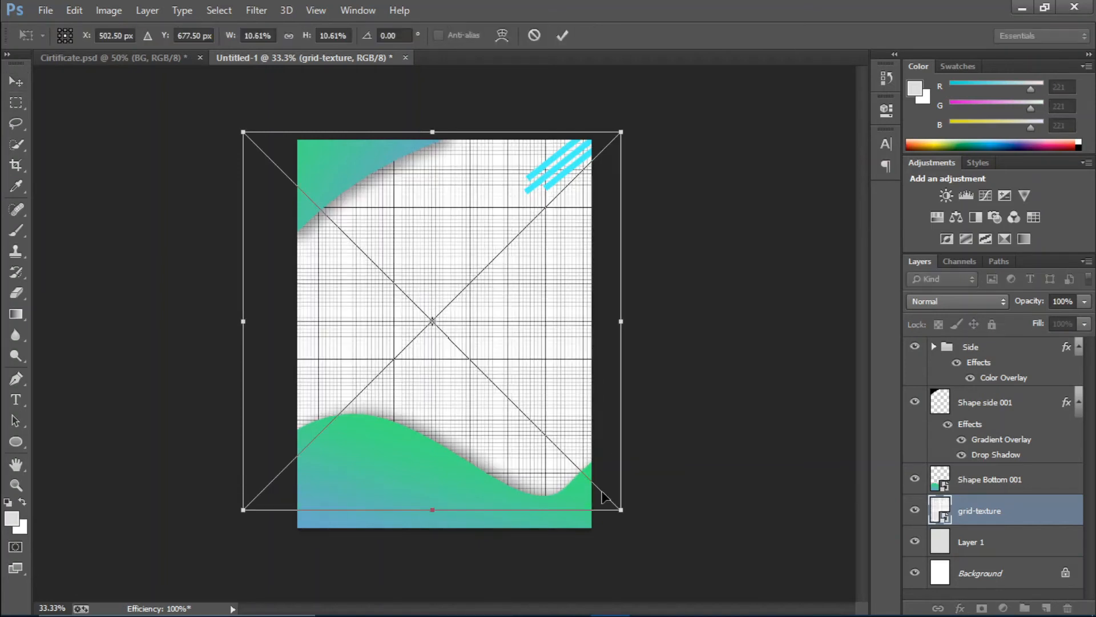
click(562, 34)
click(956, 302)
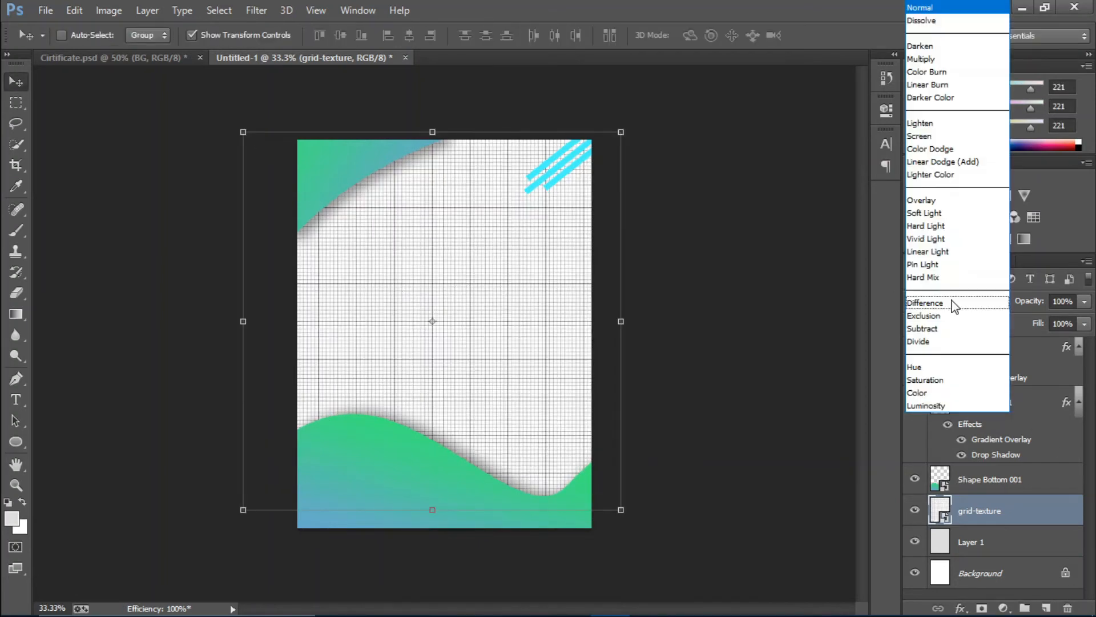
click(912, 59)
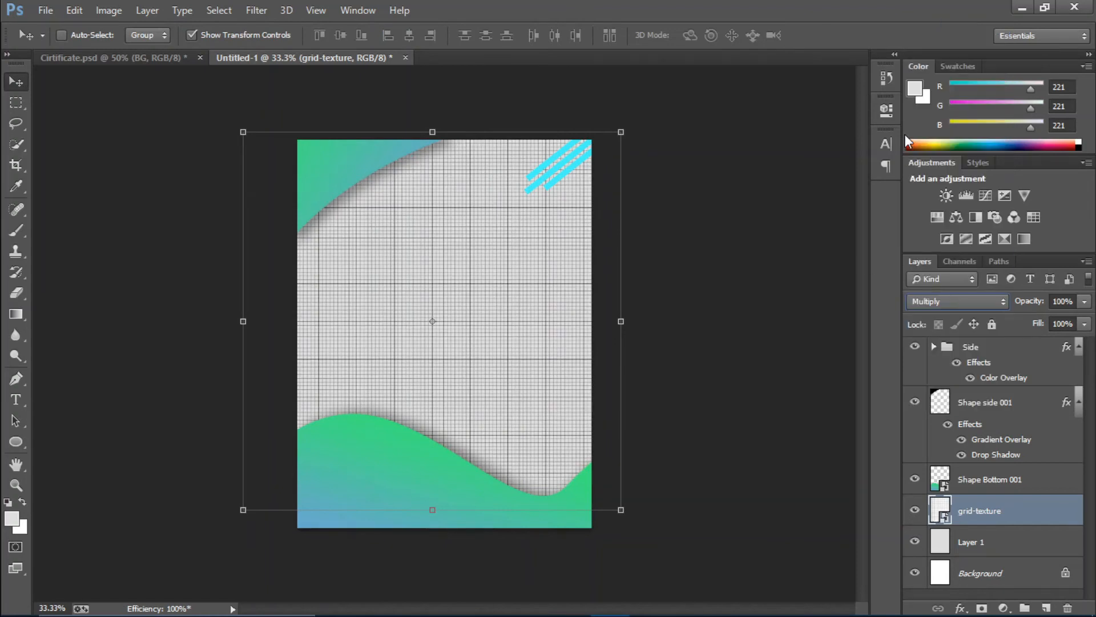
Add a Curves adjustment layer above the grid texture and clip it to that layer
click(1005, 608)
key(Escape)
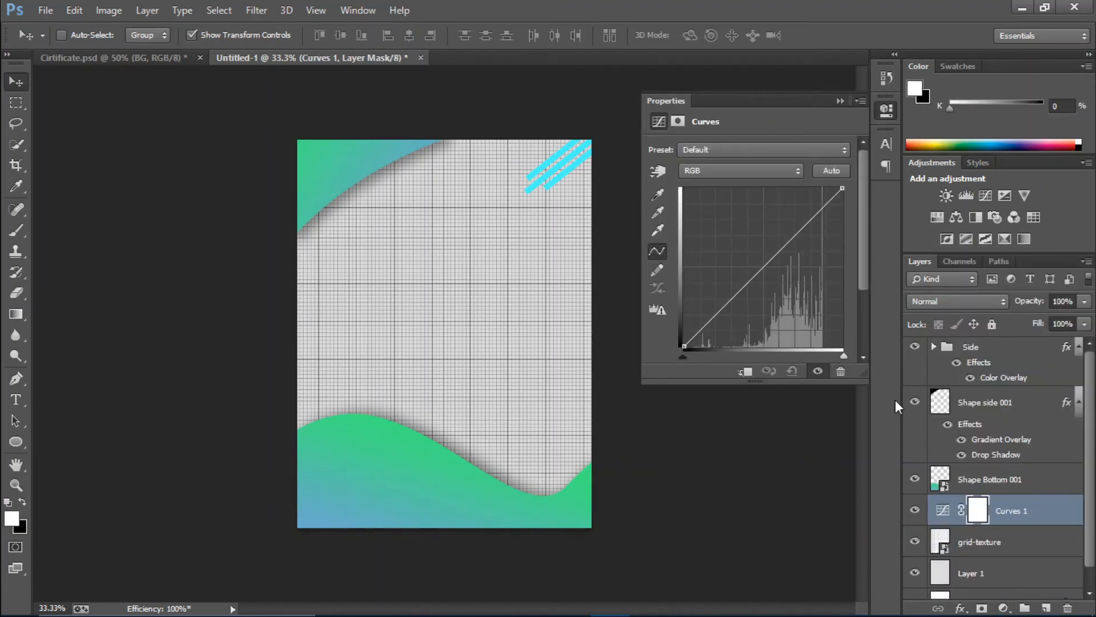
click(748, 372)
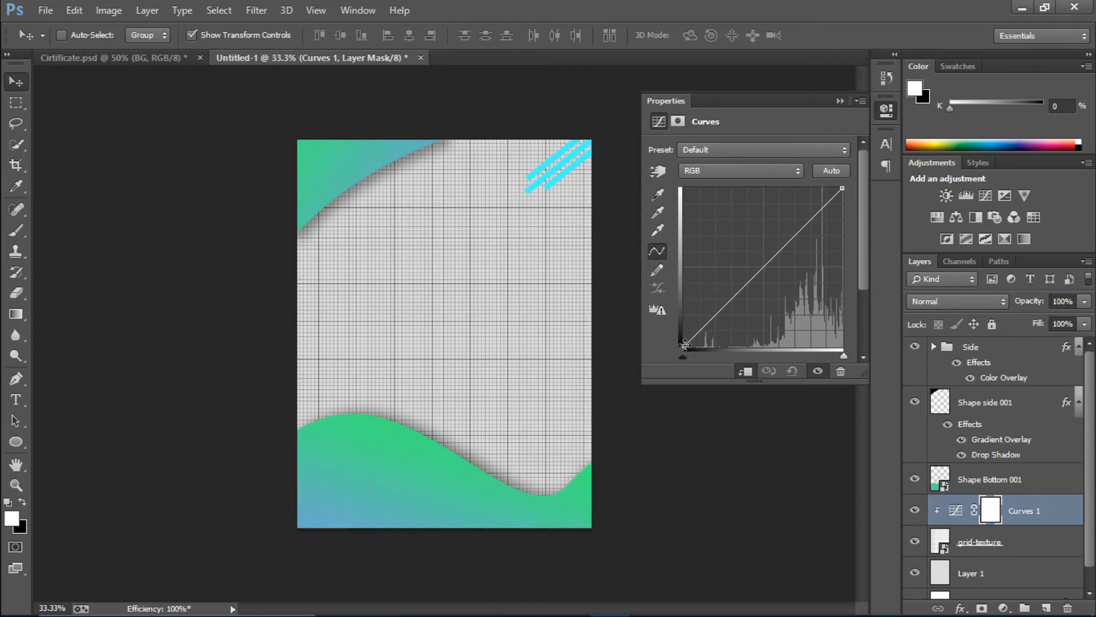
Flatten the RGB curve by moving both endpoints to mid level, and add slightly raised points along it to bring out a faint grid
drag(684, 345, 674, 265)
drag(839, 187, 843, 266)
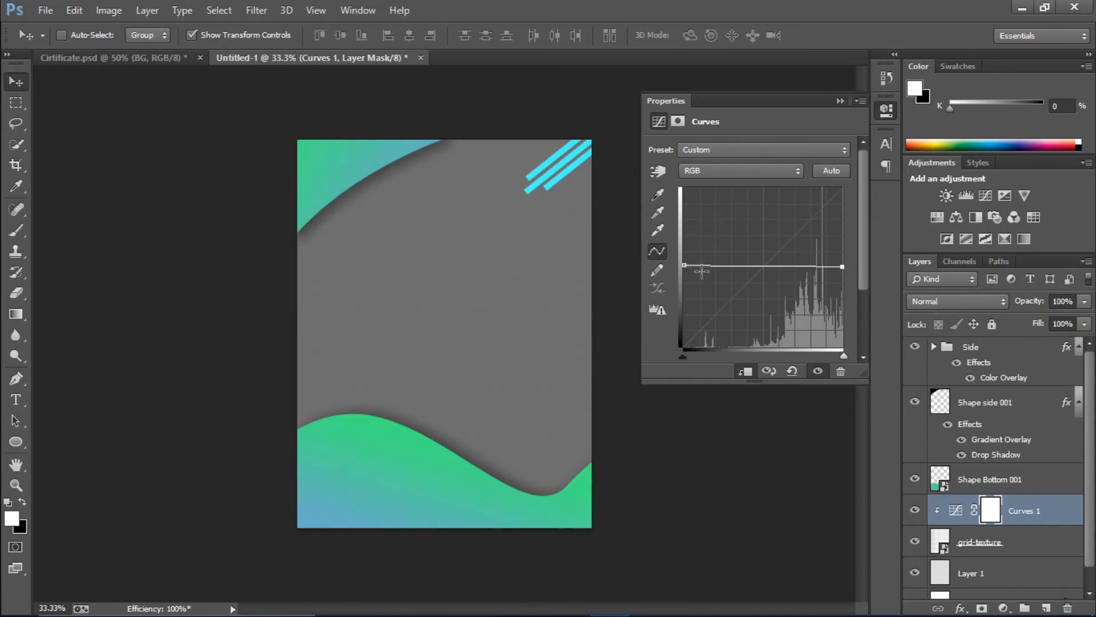
drag(808, 265, 783, 259)
click(720, 262)
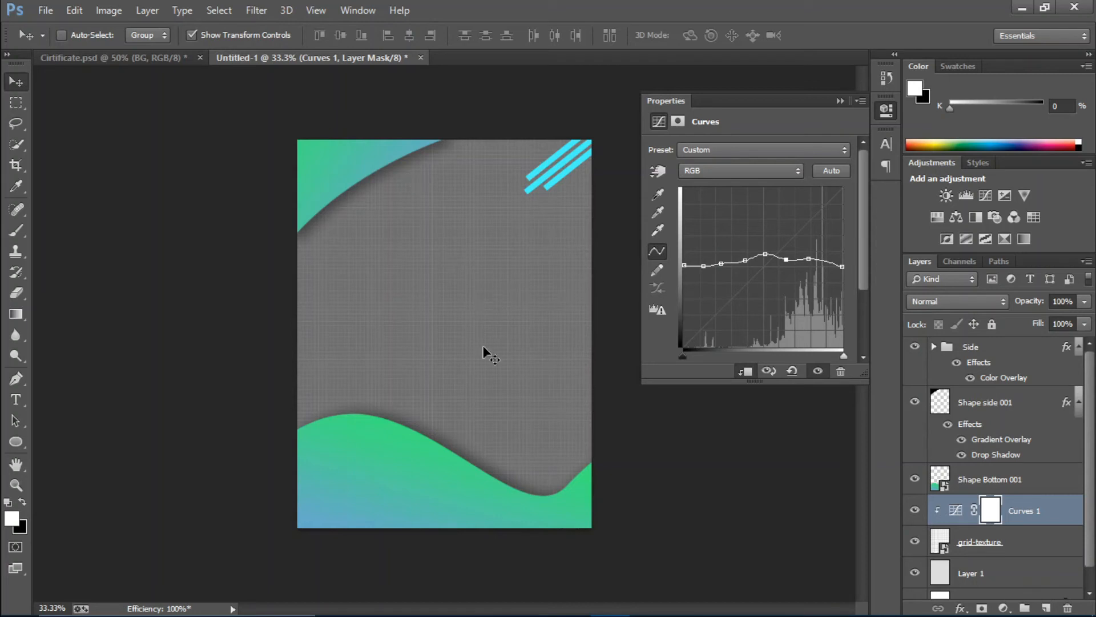
click(839, 101)
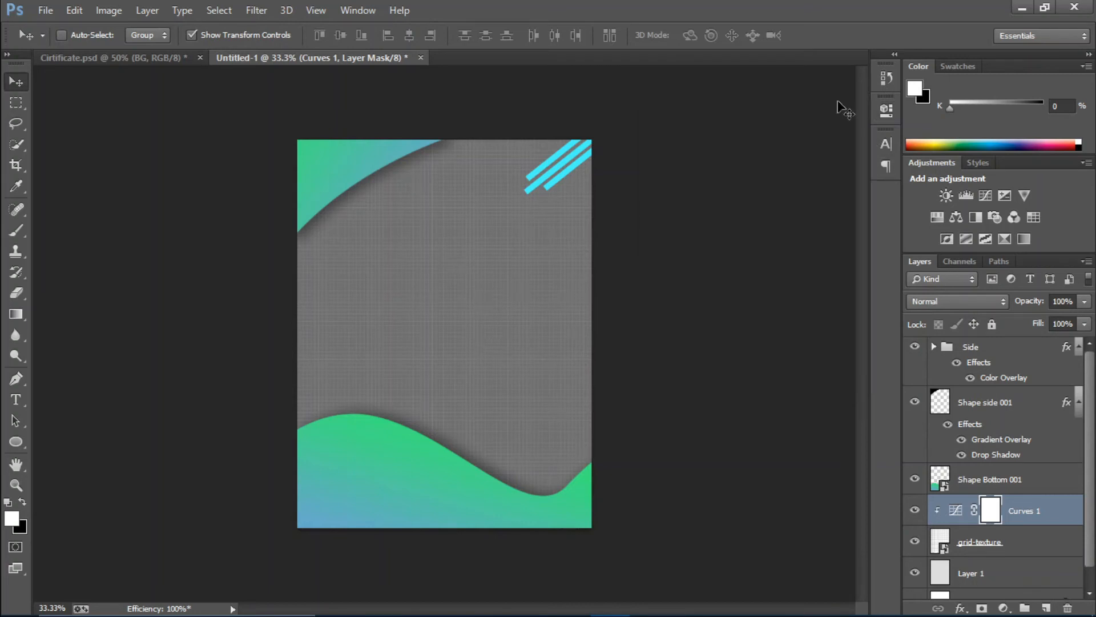
Add a second, unclipped Curves adjustment layer above Curves 1 and lower its white endpoint to about mid level to darken the background
click(1005, 608)
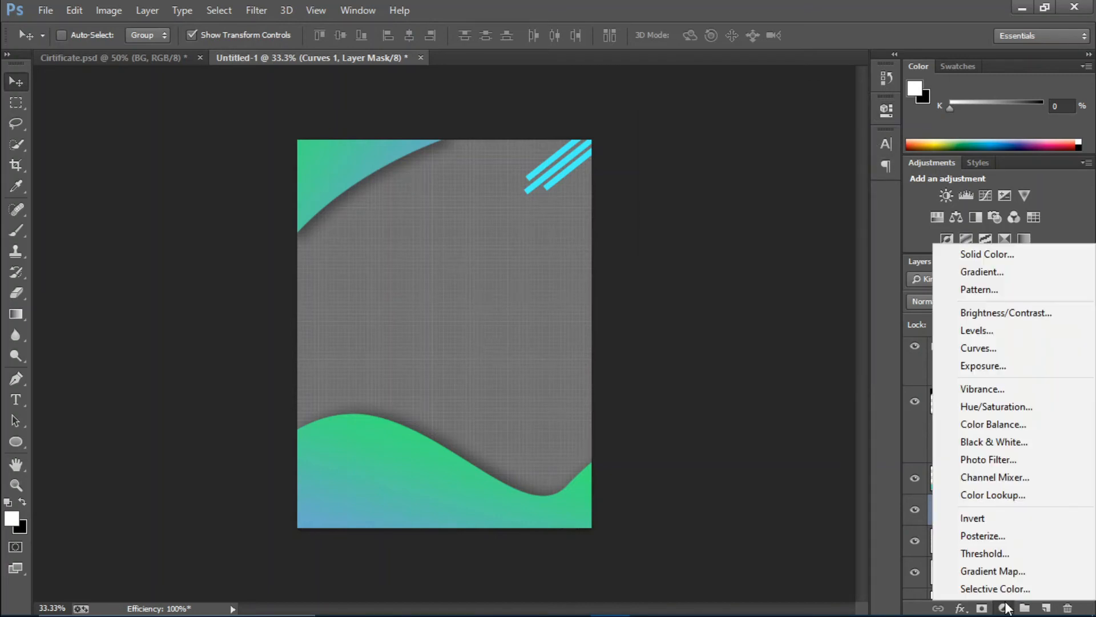
click(1005, 353)
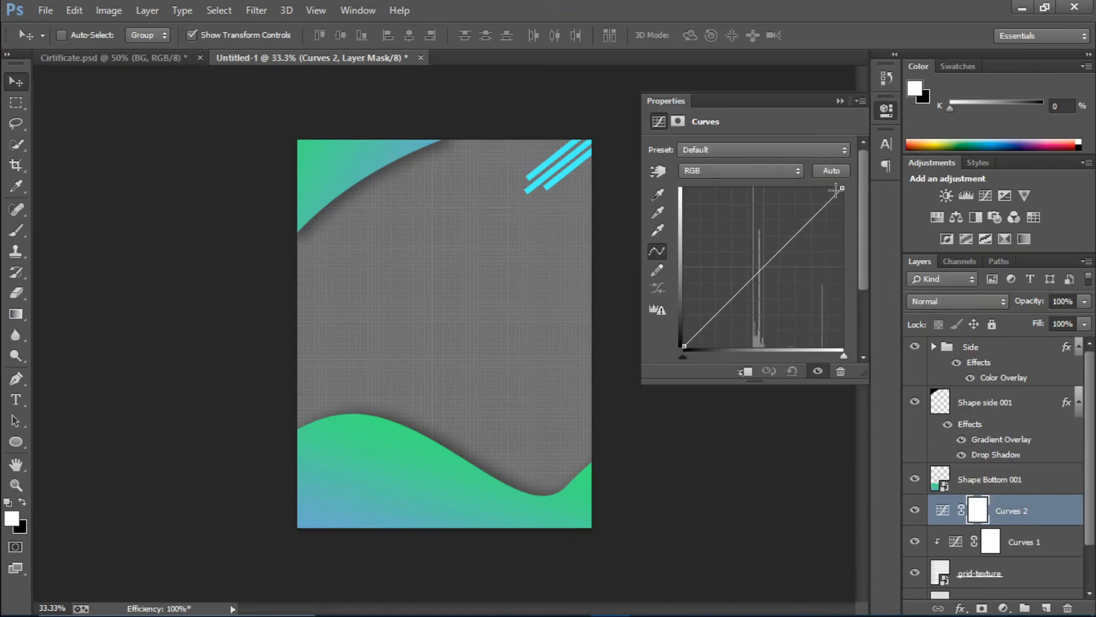
drag(842, 189, 844, 258)
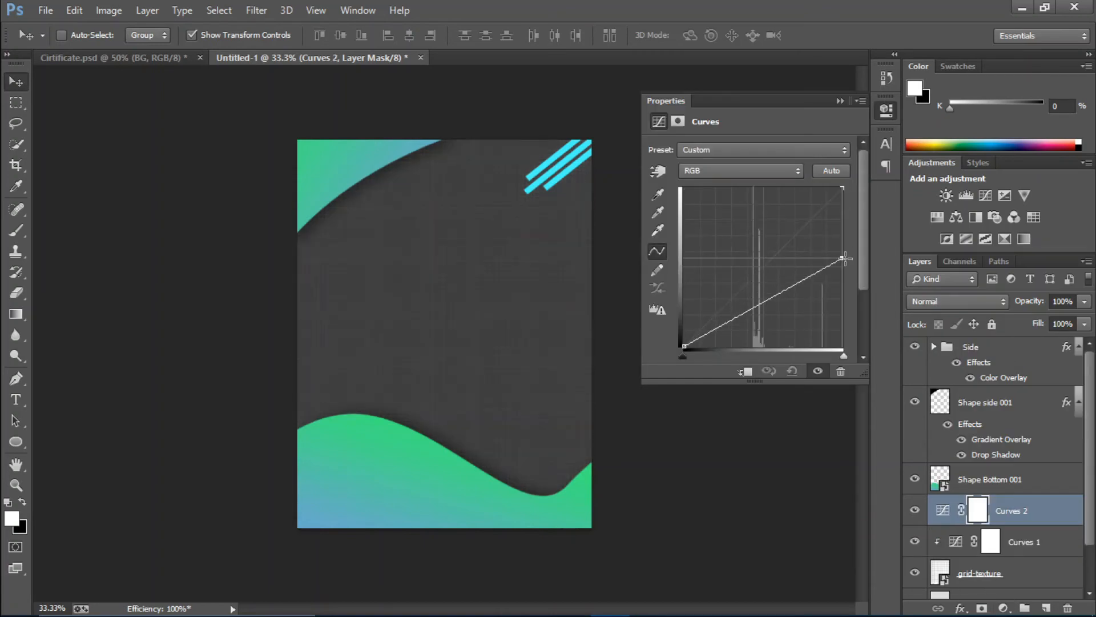
click(838, 101)
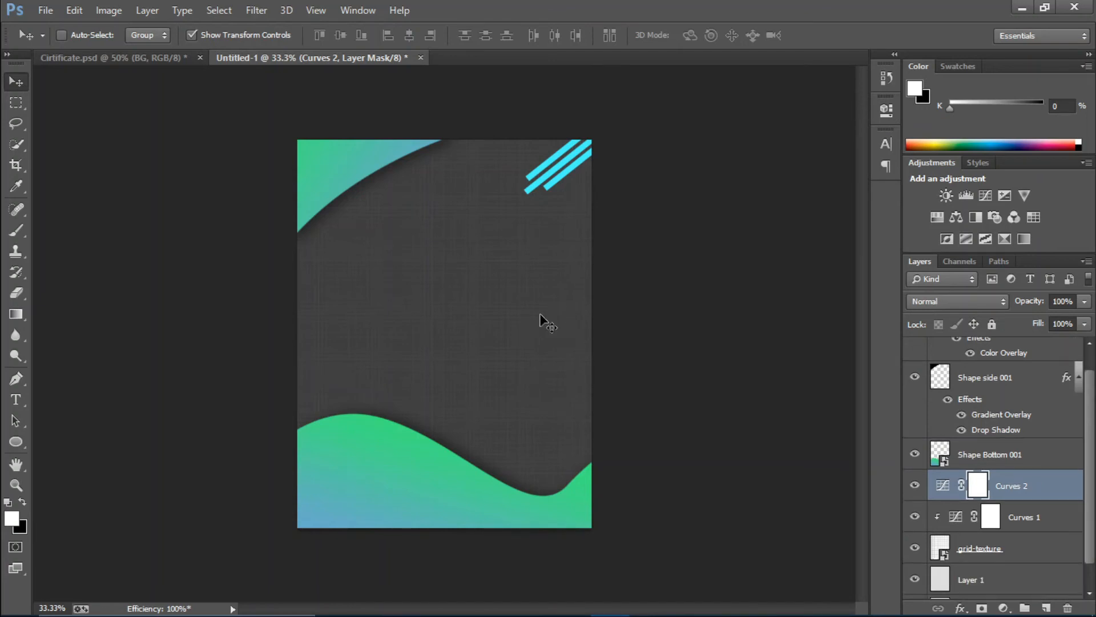
key(ctrl+plus)
key(ctrl+minus)
key(ctrl+minus)
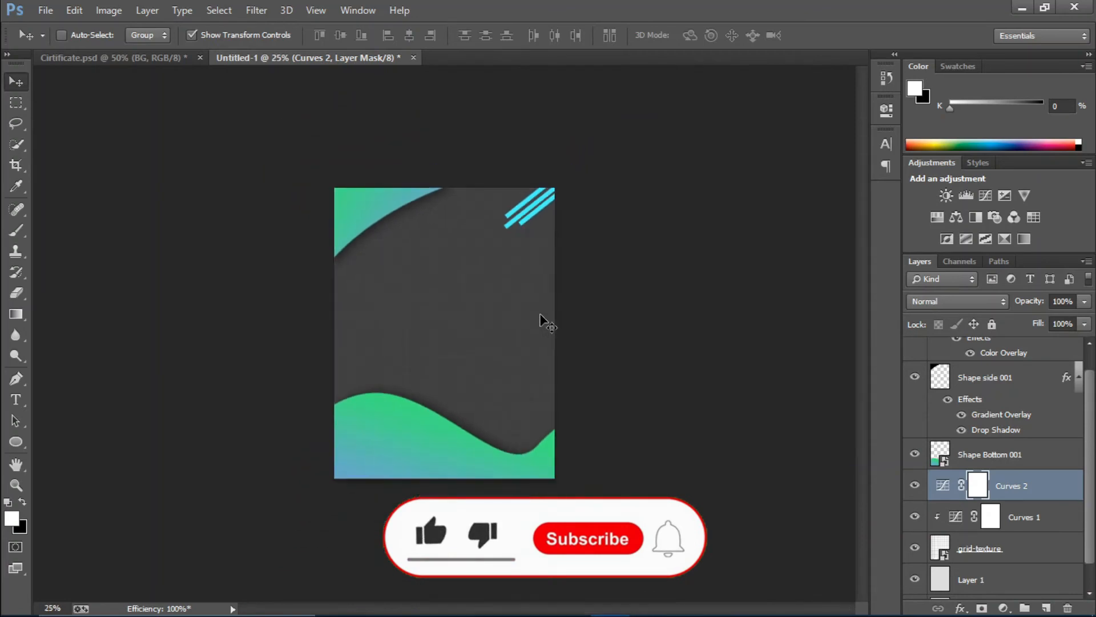
key(ctrl+plus)
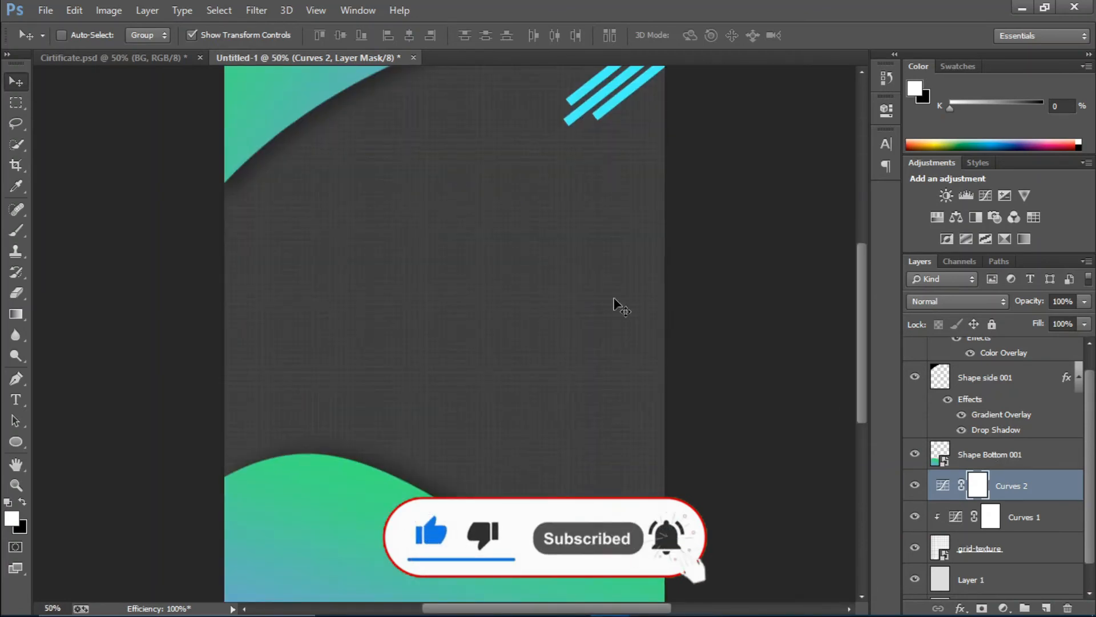
key(ctrl+minus)
Add a Photo Filter adjustment layer above Curves 2 using Cooling Filter (80) at 11% density
click(1004, 608)
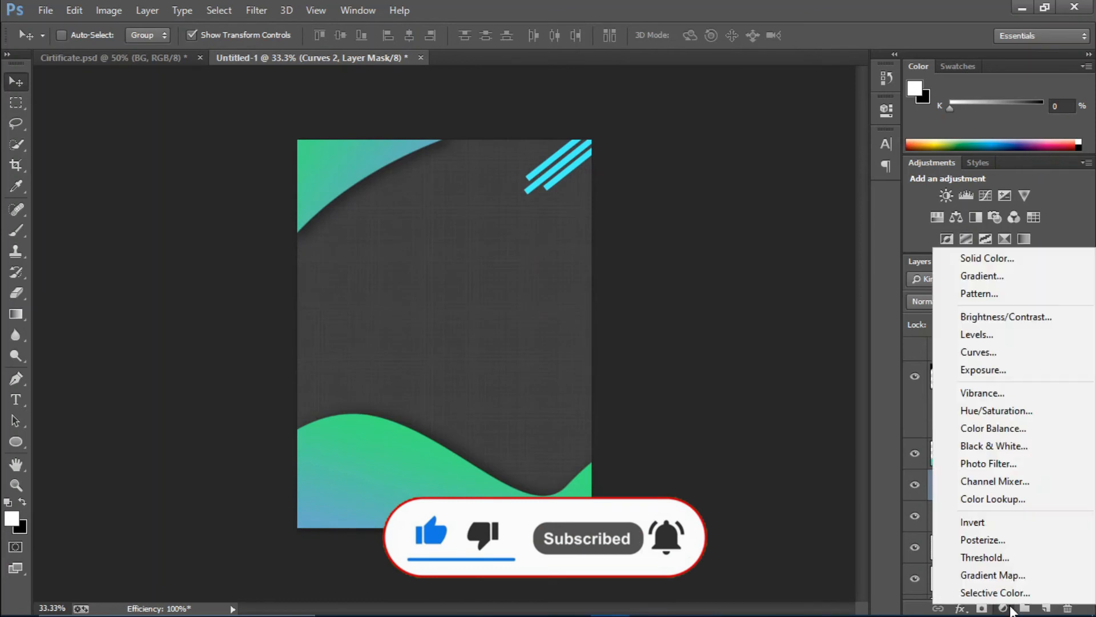
click(999, 465)
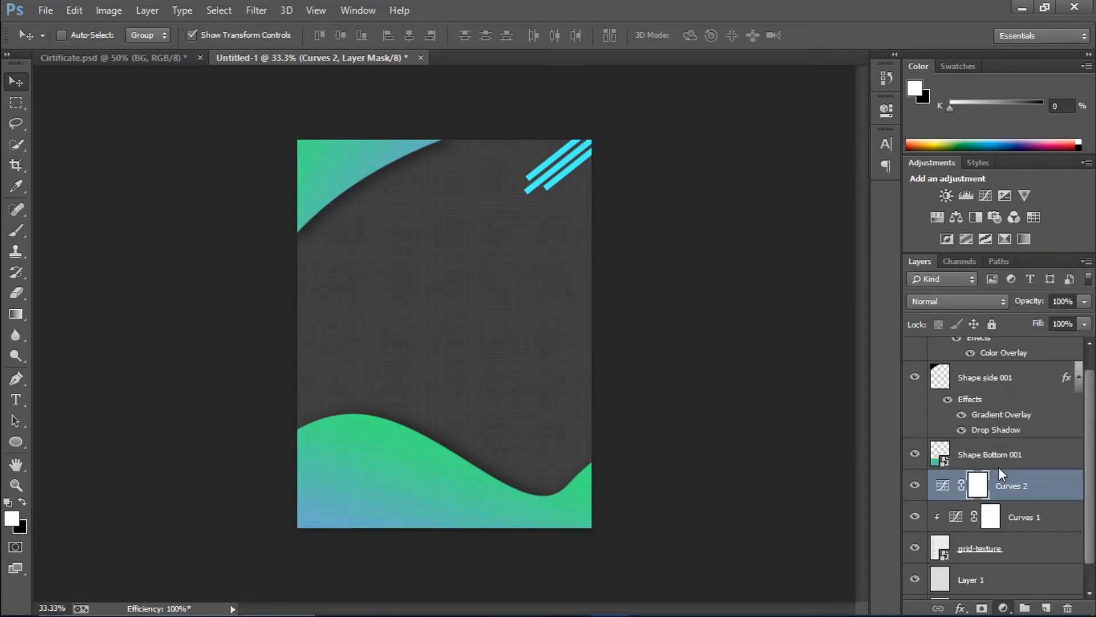
click(729, 153)
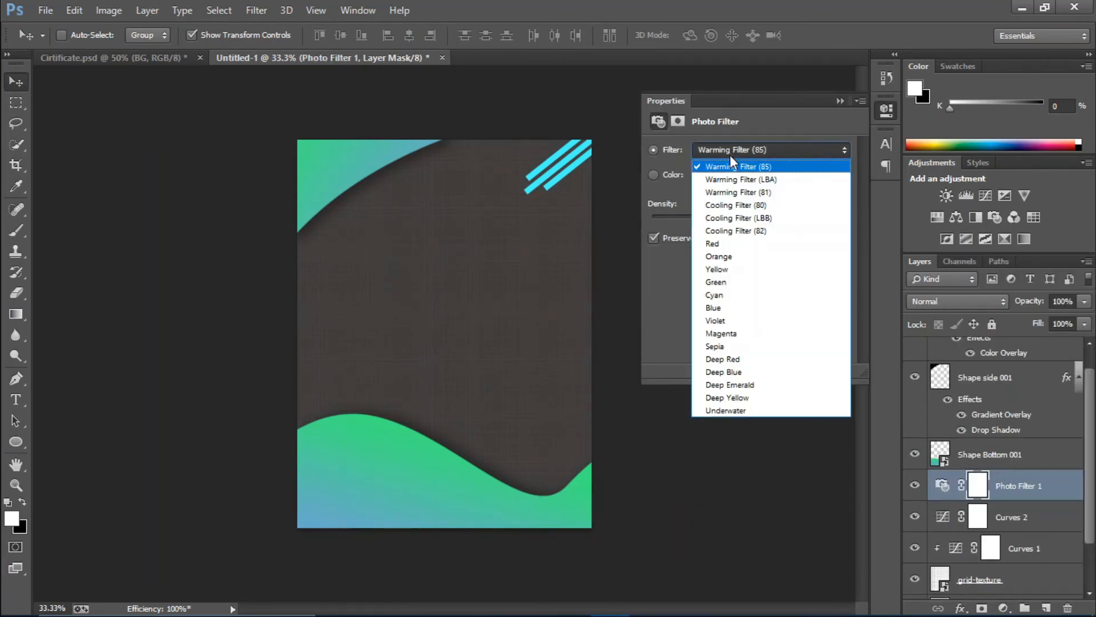
click(731, 210)
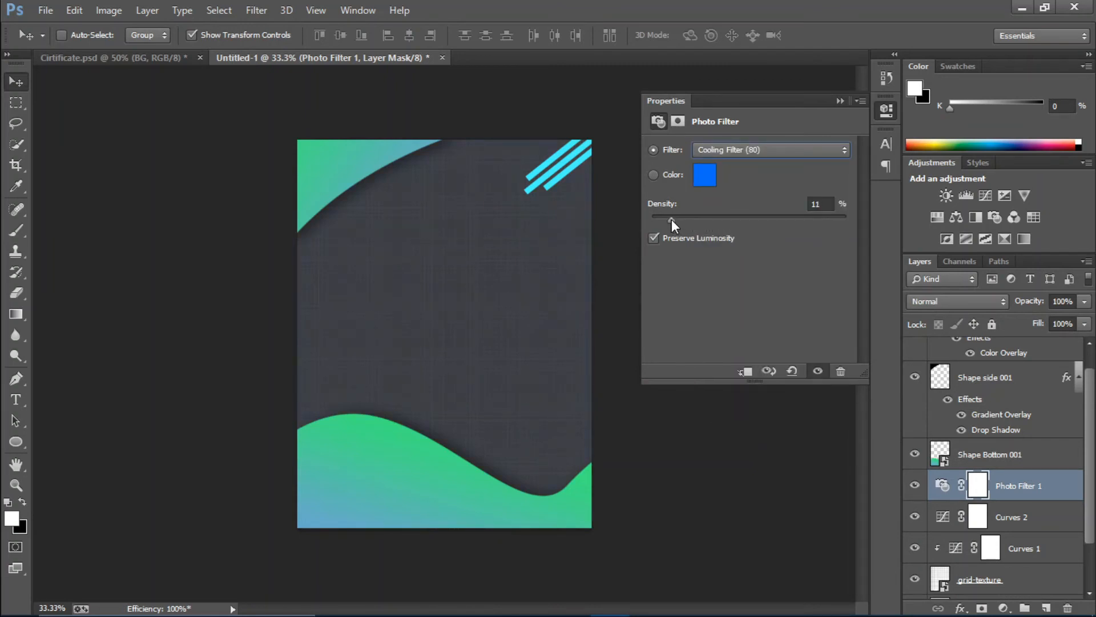
click(840, 101)
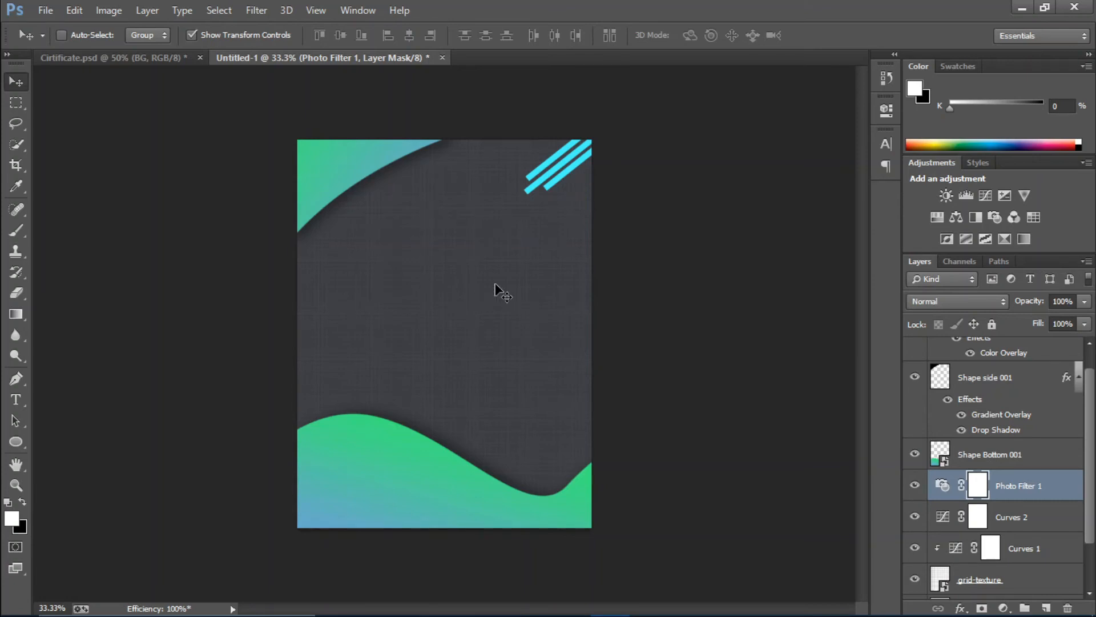
Copy the Logo group from the Change group in Cirtificate.psd into the new document, then return to the new document
click(132, 59)
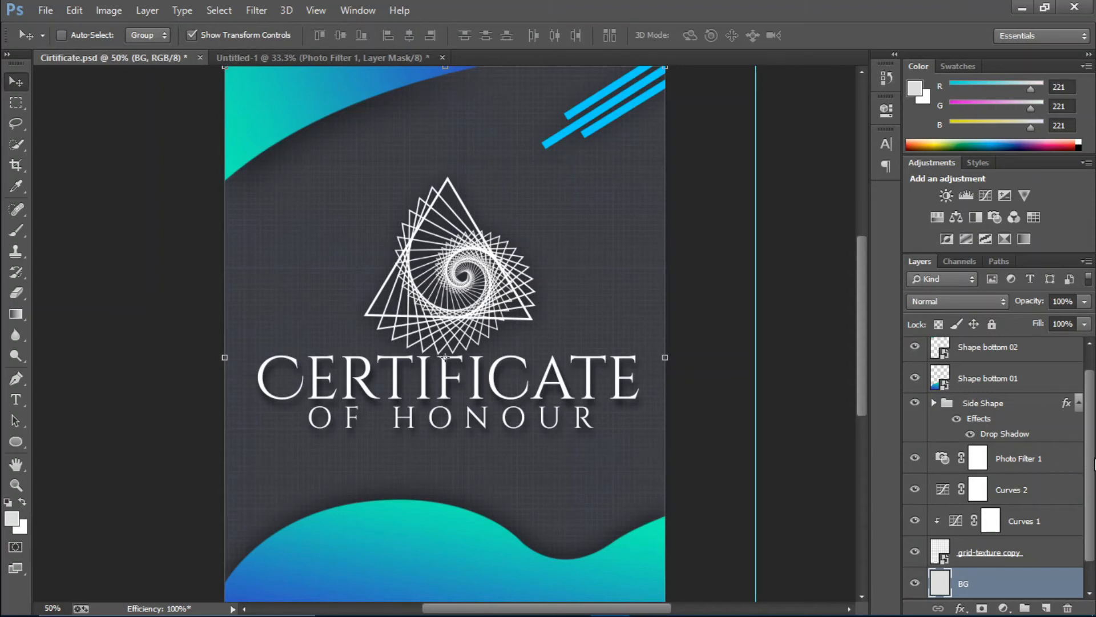
drag(1091, 404, 1091, 371)
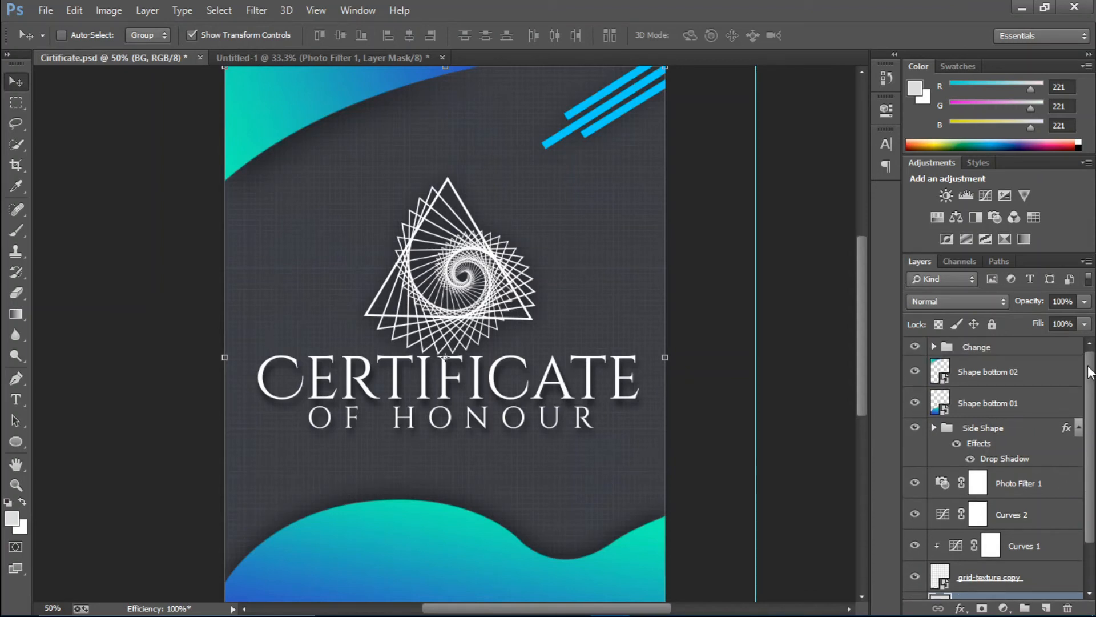
click(1004, 347)
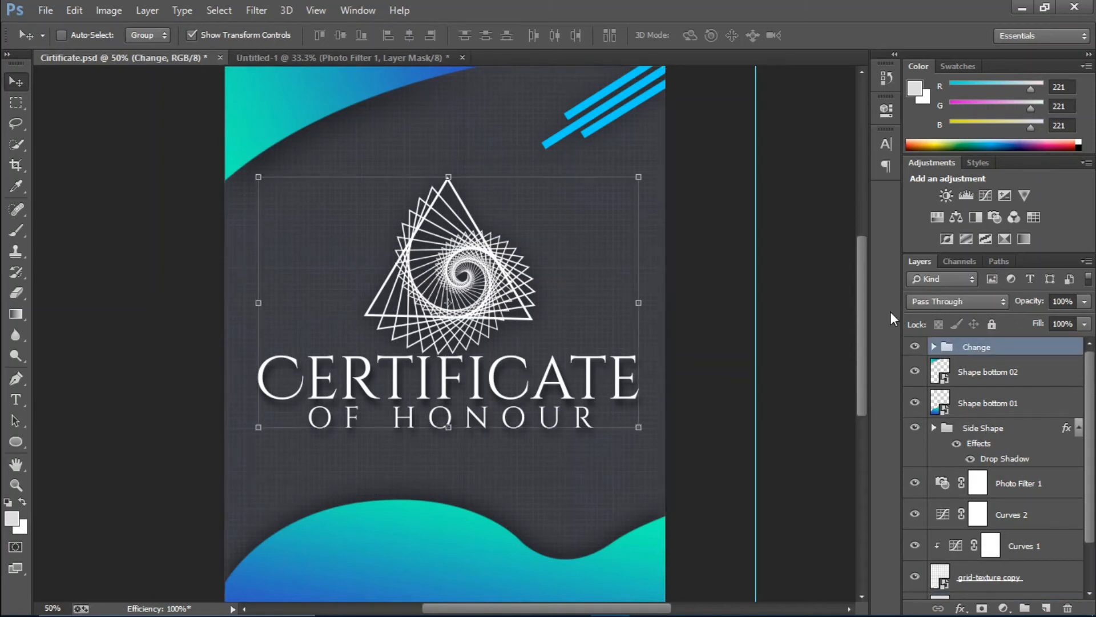
click(934, 346)
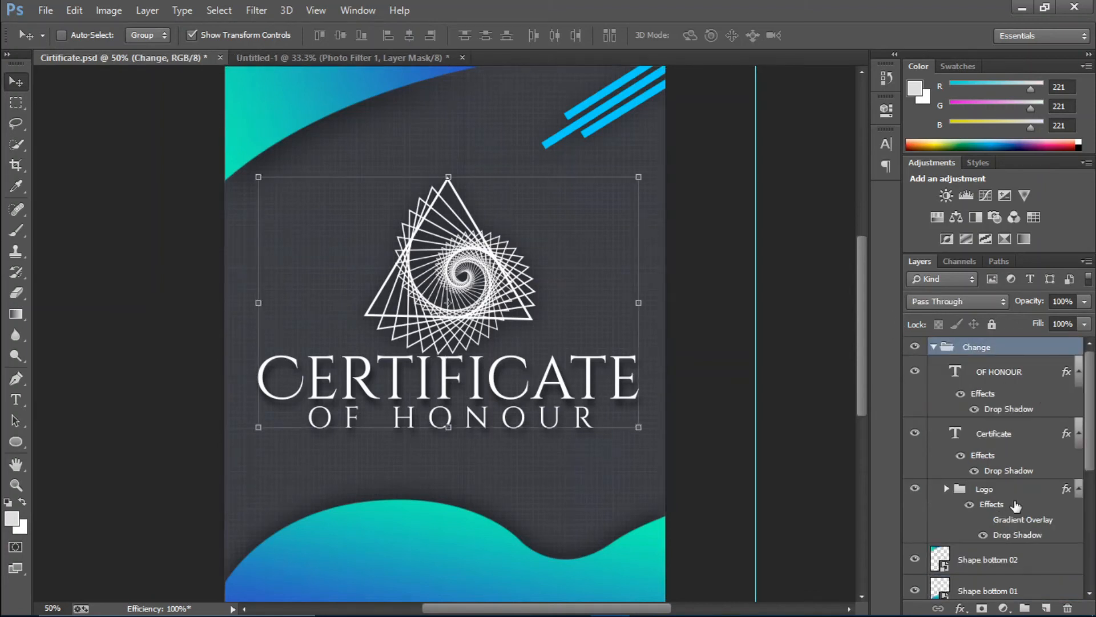
click(1008, 497)
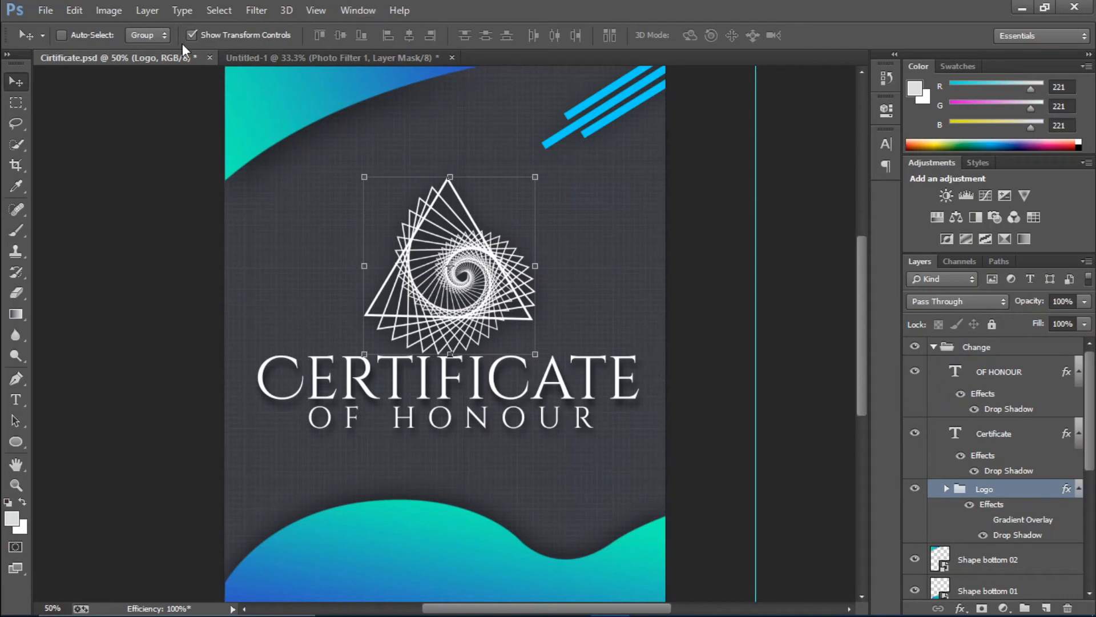
drag(170, 56, 185, 81)
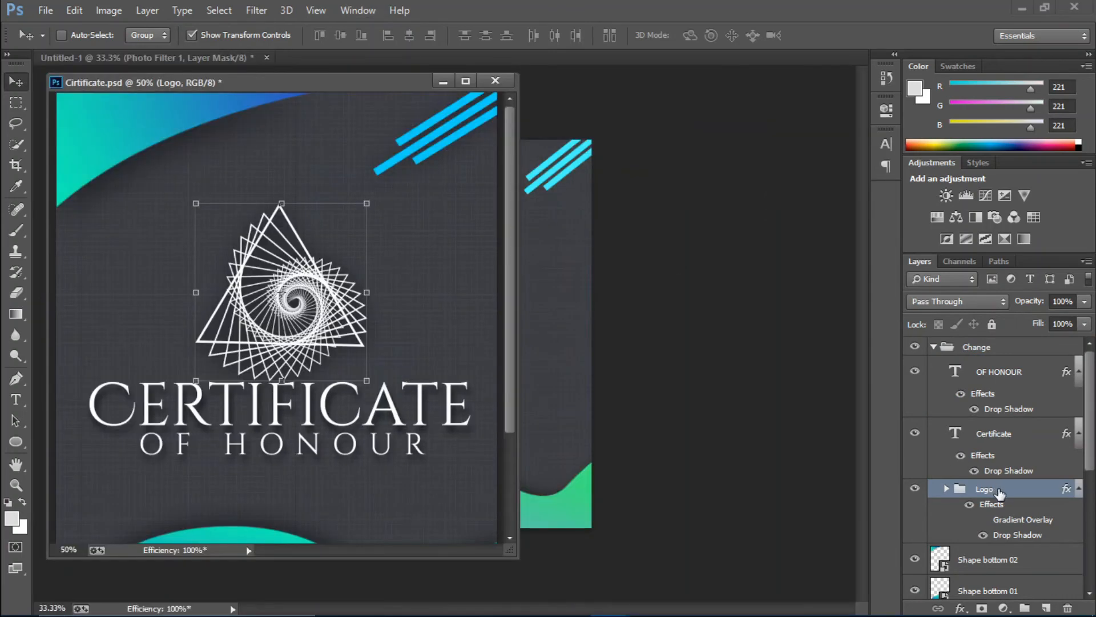
drag(999, 492, 673, 394)
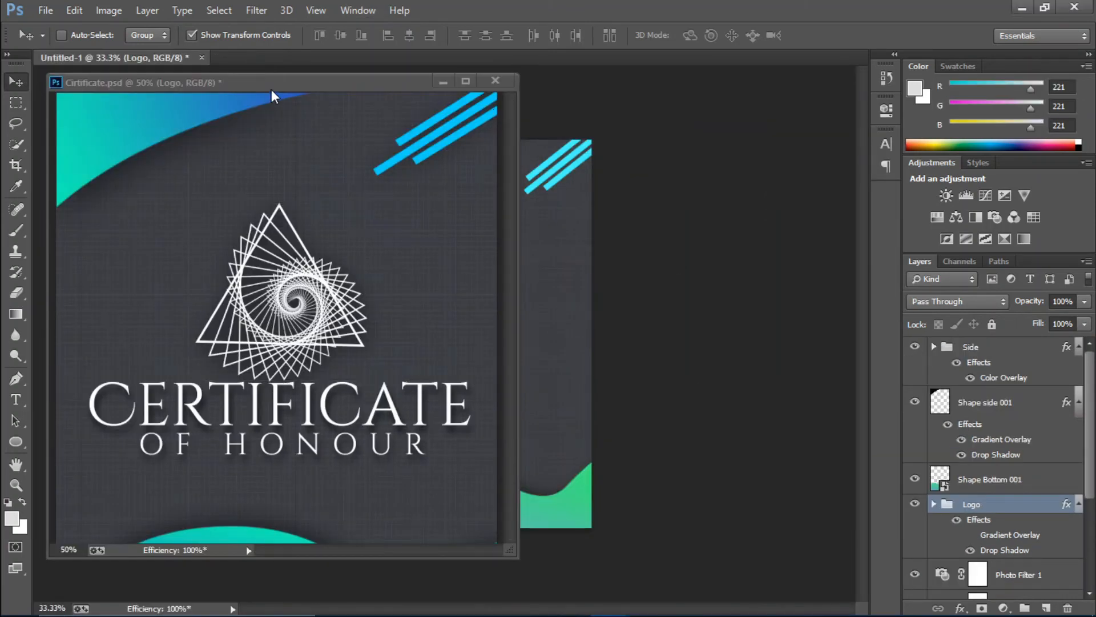
drag(310, 80, 398, 57)
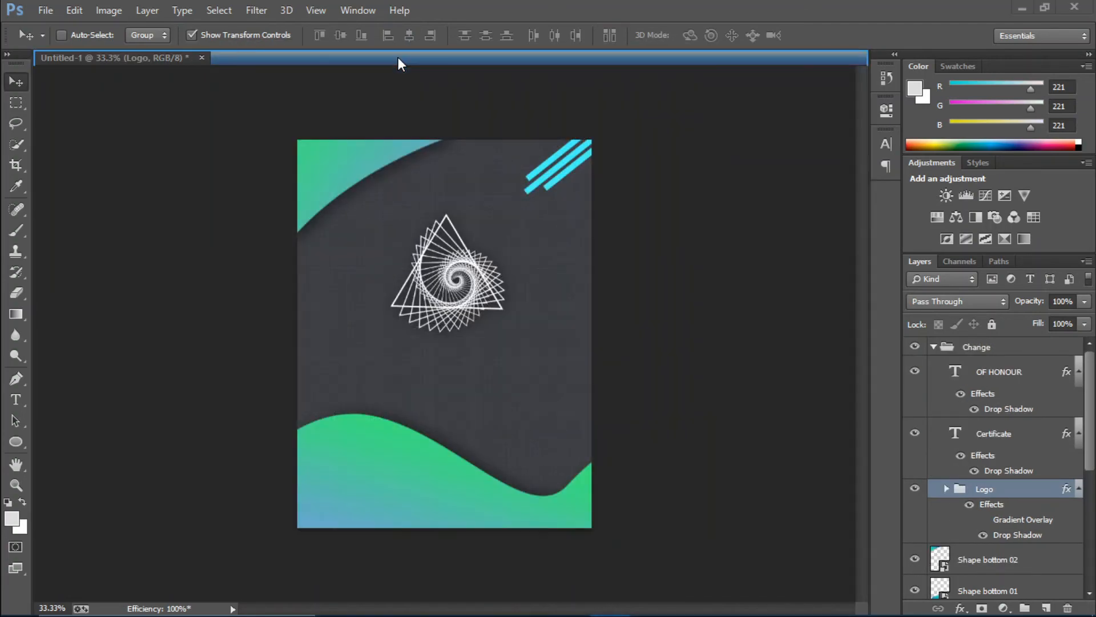
click(163, 54)
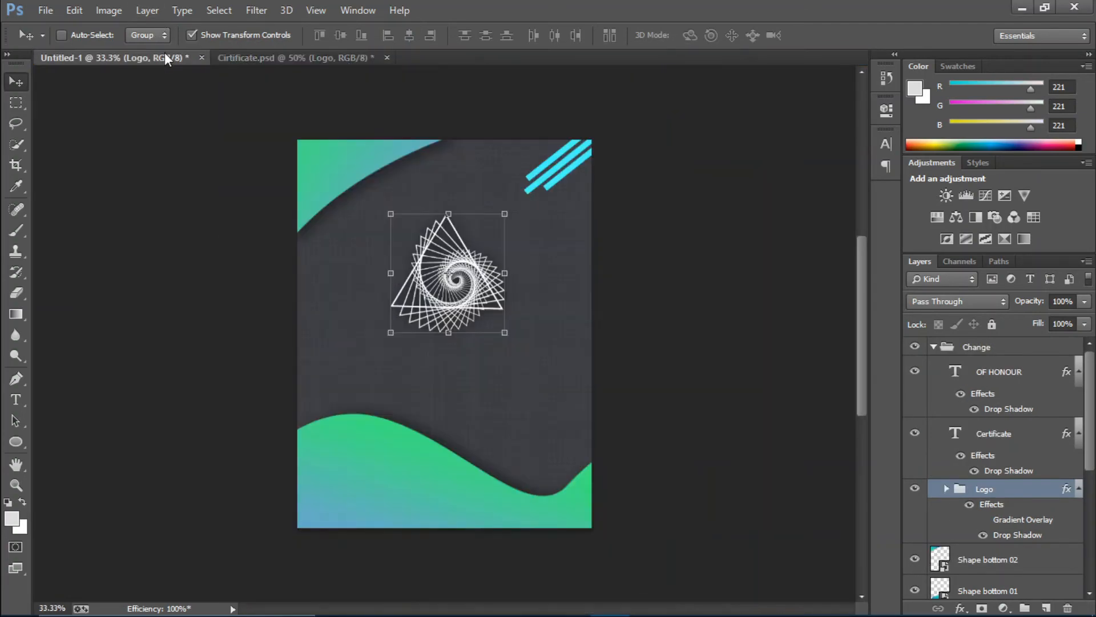
Nudge the logo slightly to the right and bring the Logo group to the front of the layer stack
key(shift+Right)
key(shift+Right)
key(shift+Right)
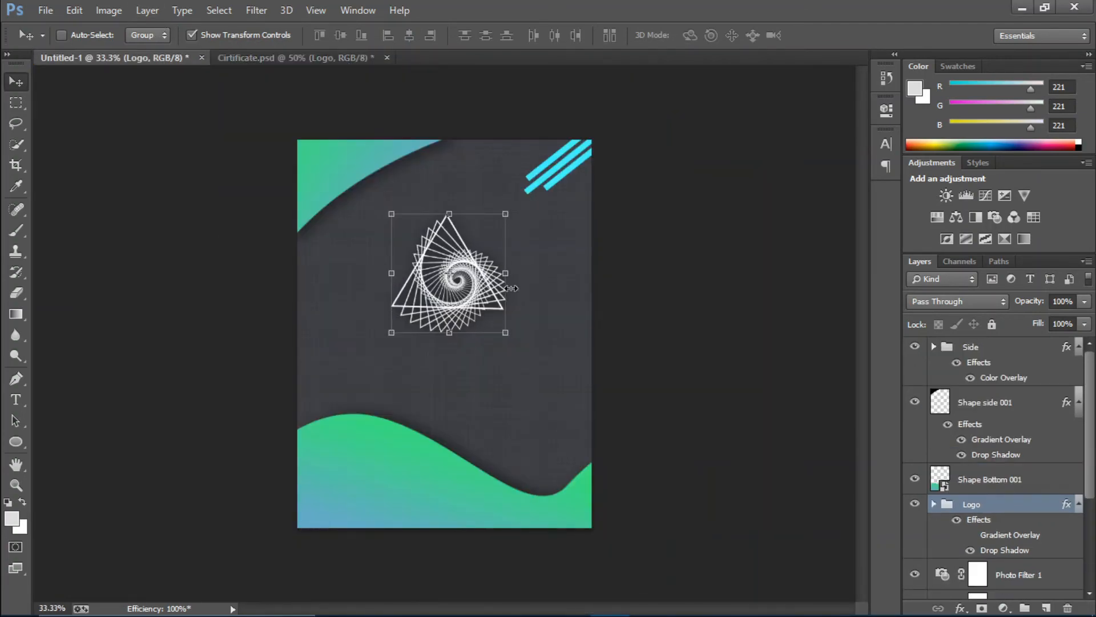
key(shift+Left)
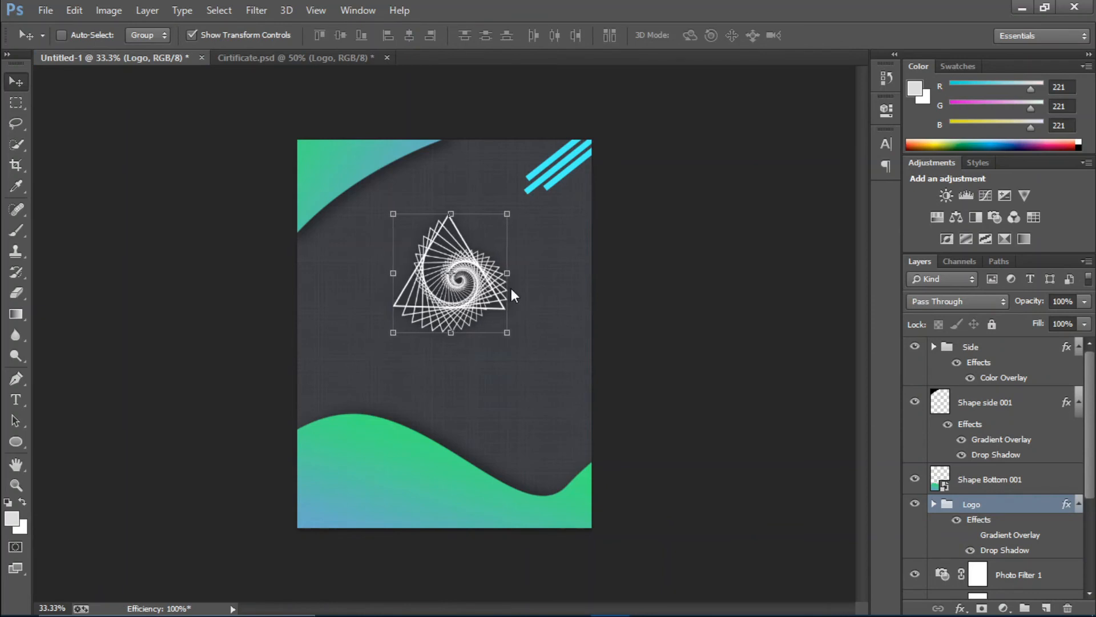
key(ctrl+shift+bracketright)
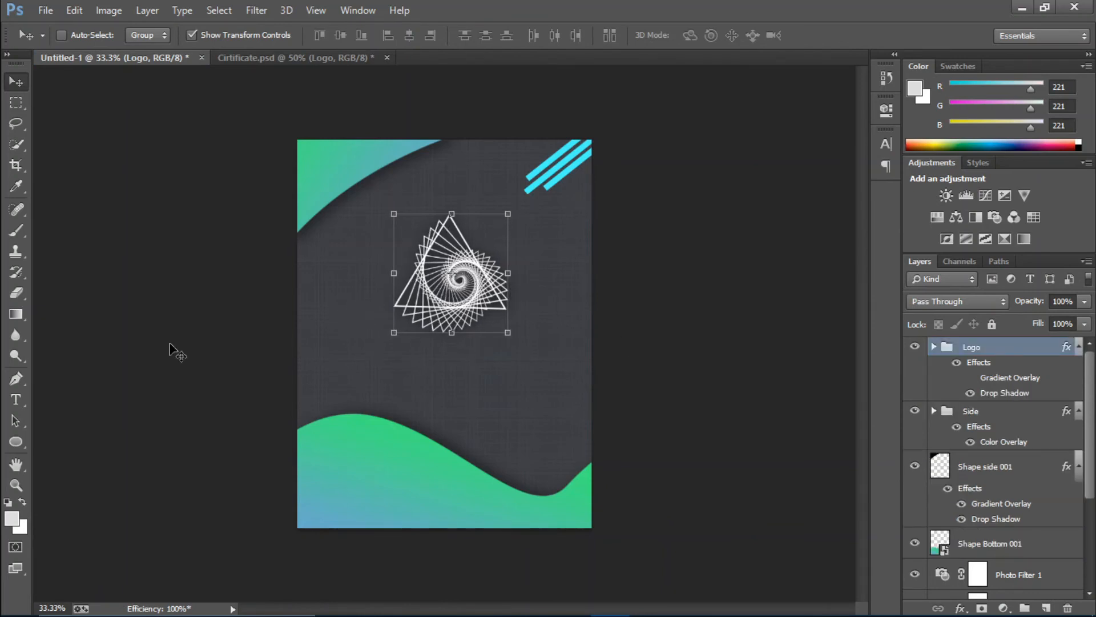
Set up the Type tool with the Cinzel font in Regular style and the white text colour ffffff
click(17, 400)
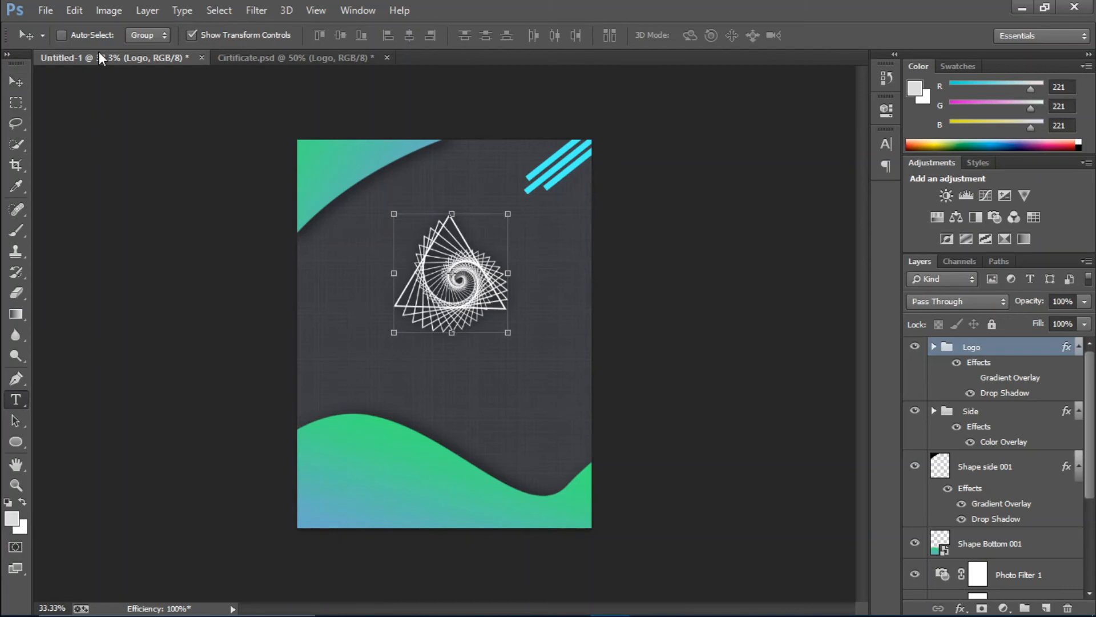
click(137, 36)
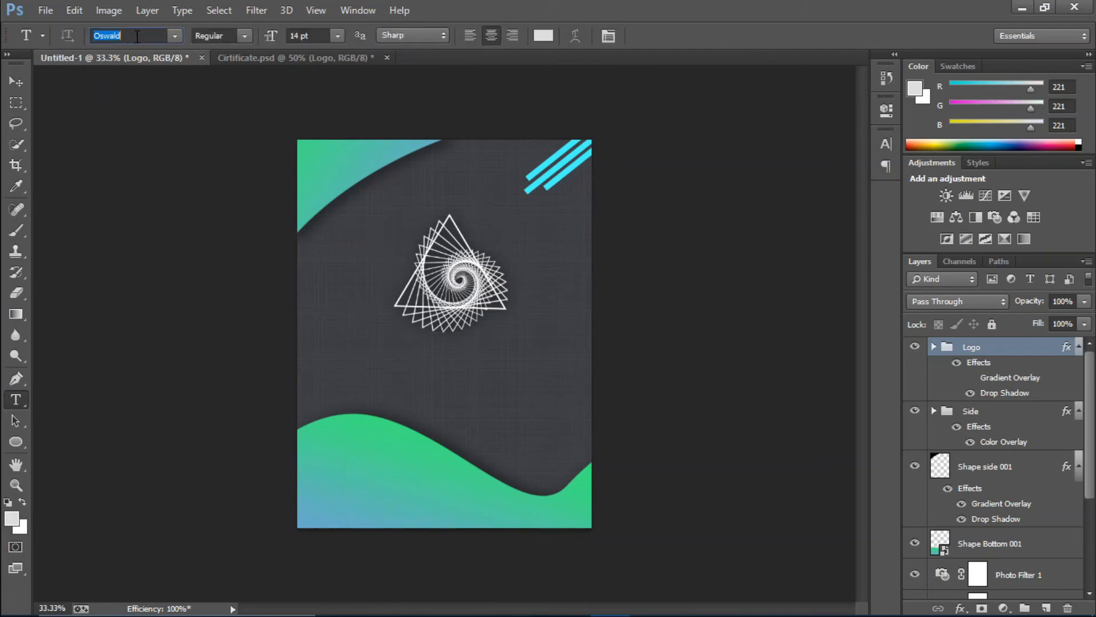
text(Cinzel)
click(247, 35)
click(239, 92)
click(543, 37)
text(ffffff)
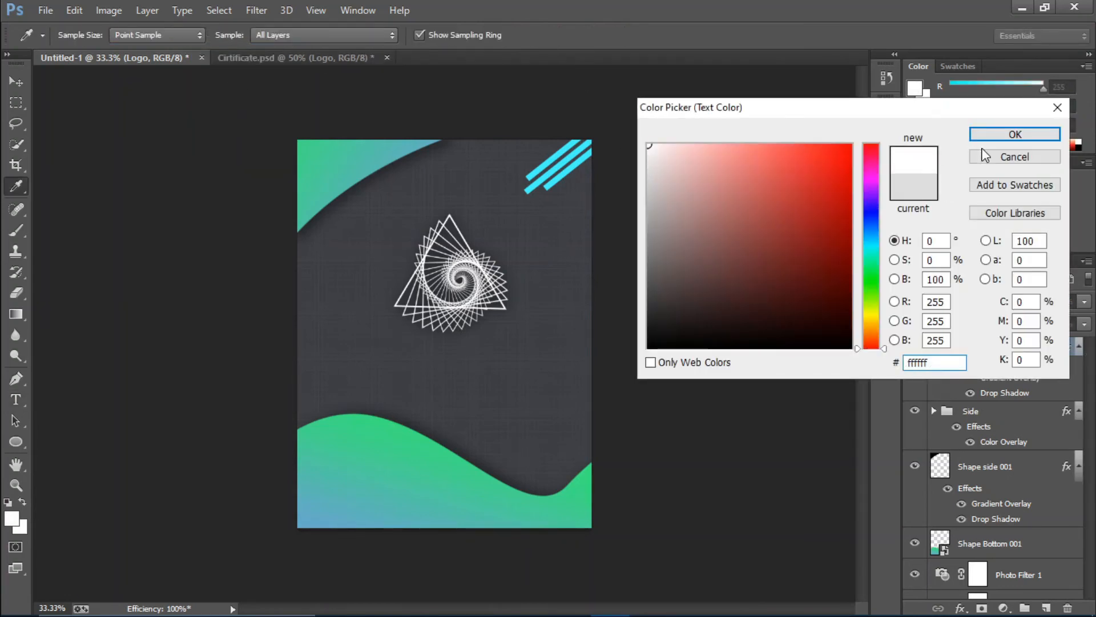
click(990, 135)
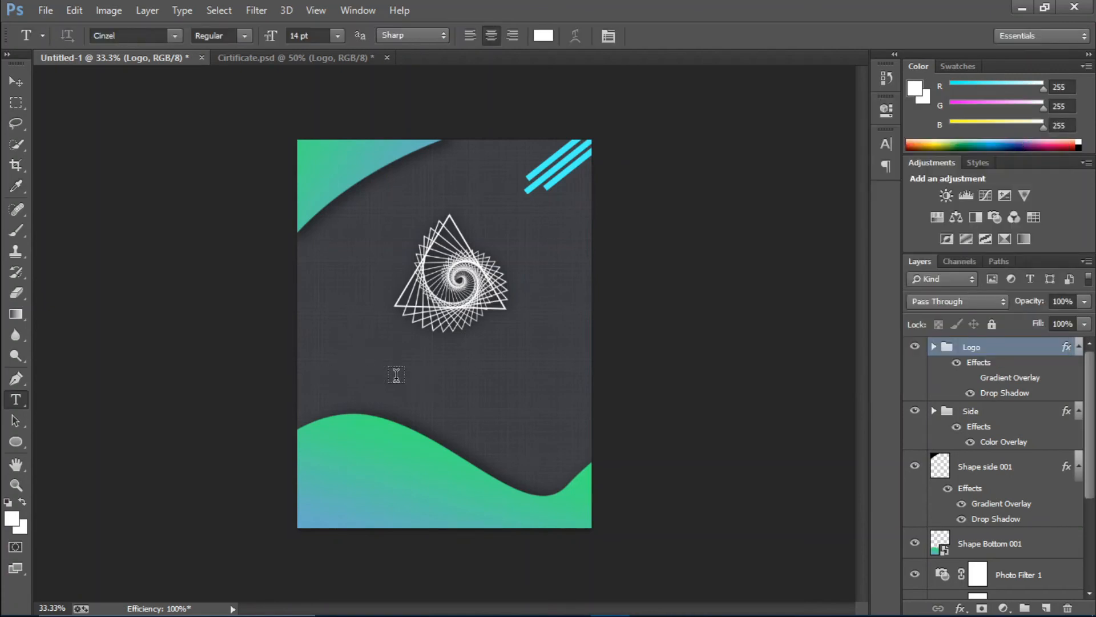
Add a "Certificate" title in 36 pt Cinzel Decorative Regular, matching the title in Cirtificate.psd, and position it just below the logo
click(323, 375)
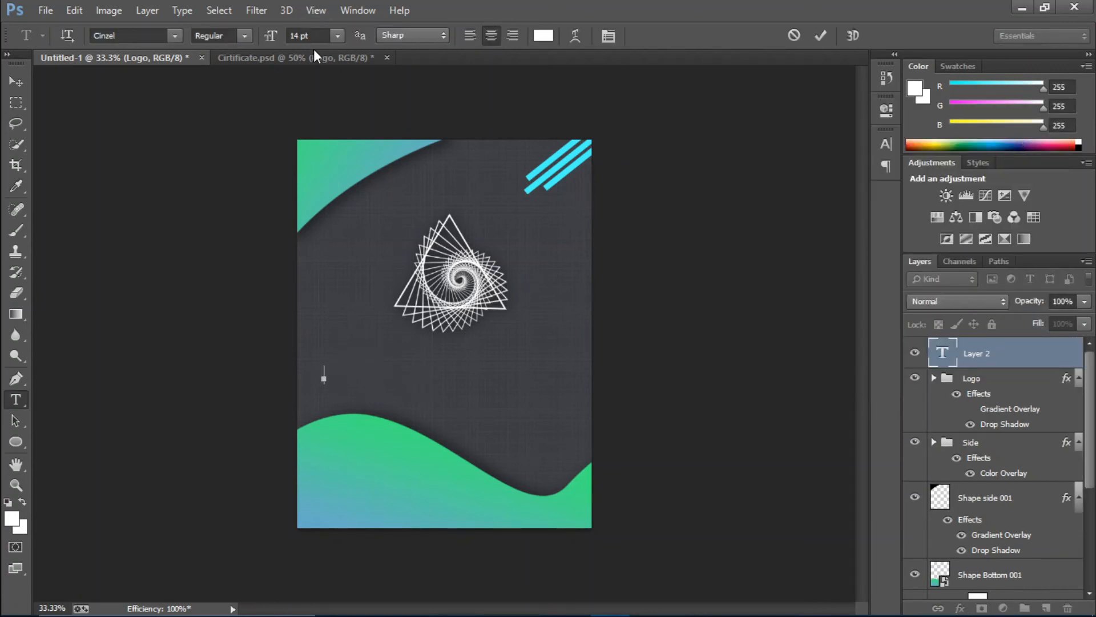
click(315, 55)
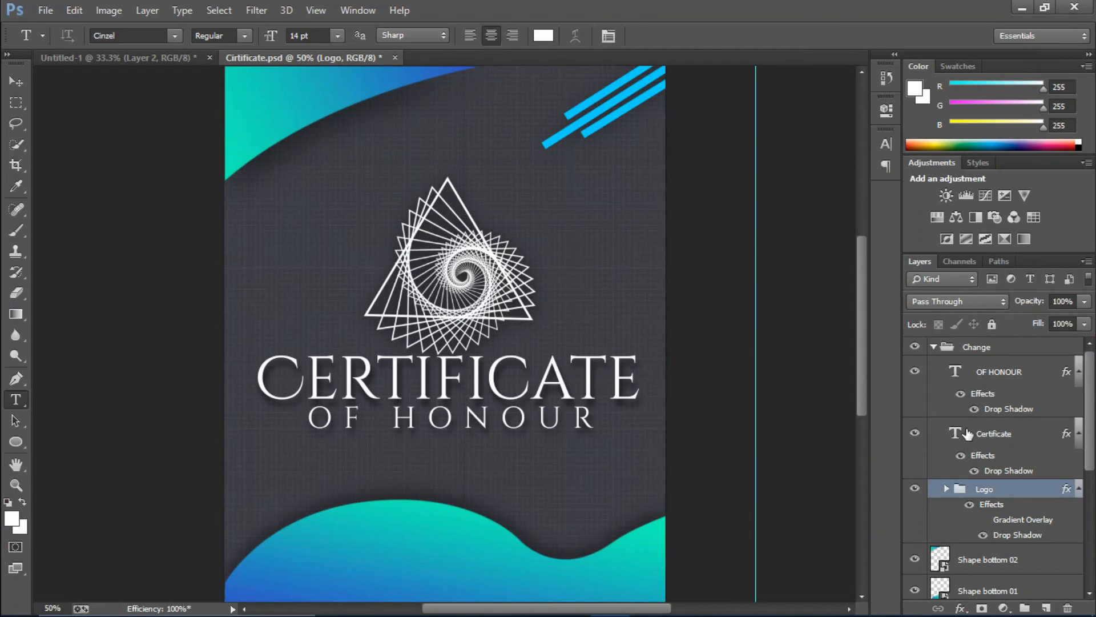
double_click(957, 436)
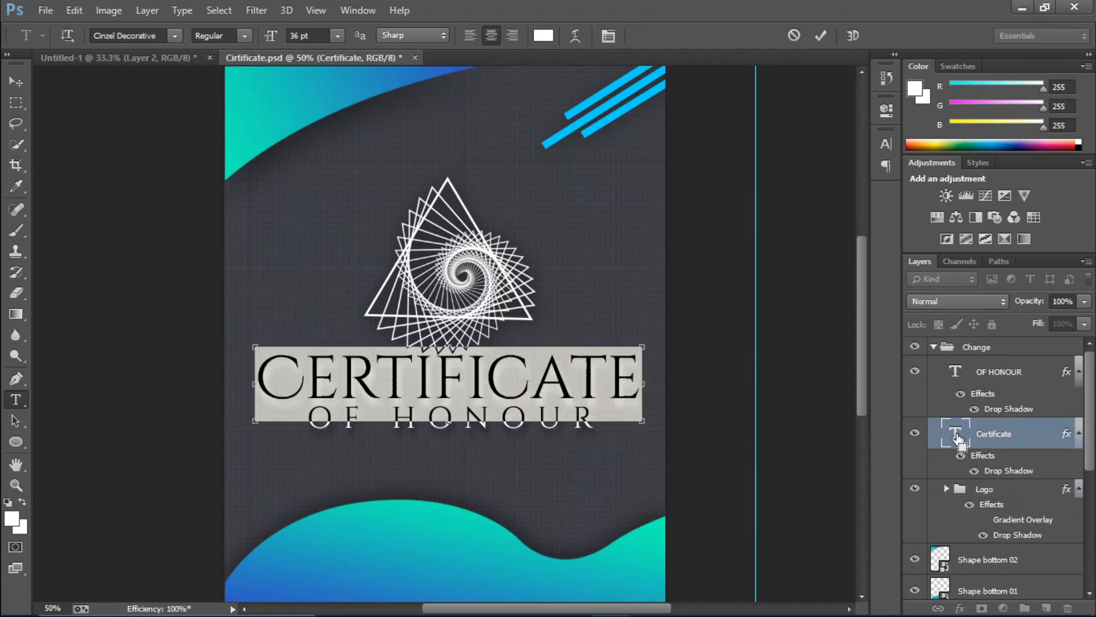
click(171, 58)
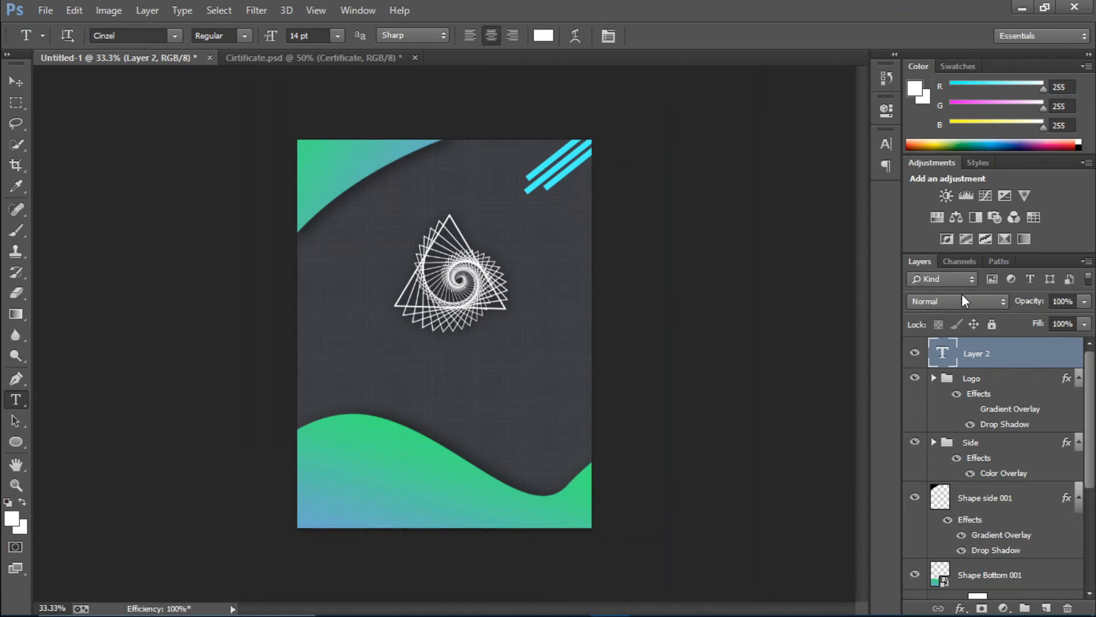
double_click(949, 351)
text(Certificate)
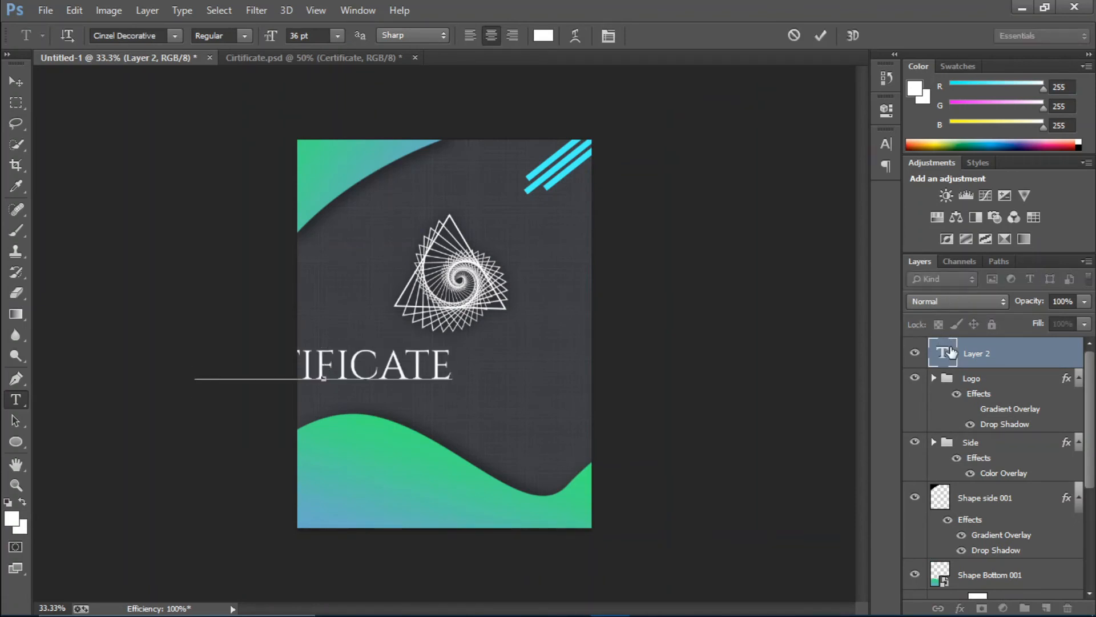
click(820, 36)
key(v)
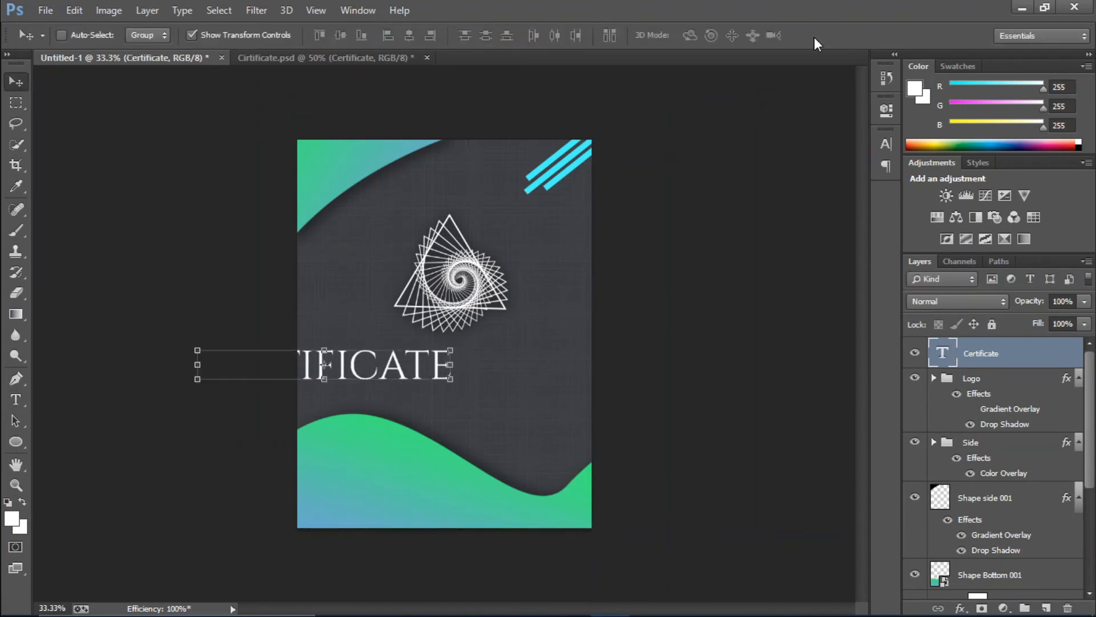
drag(418, 363, 541, 347)
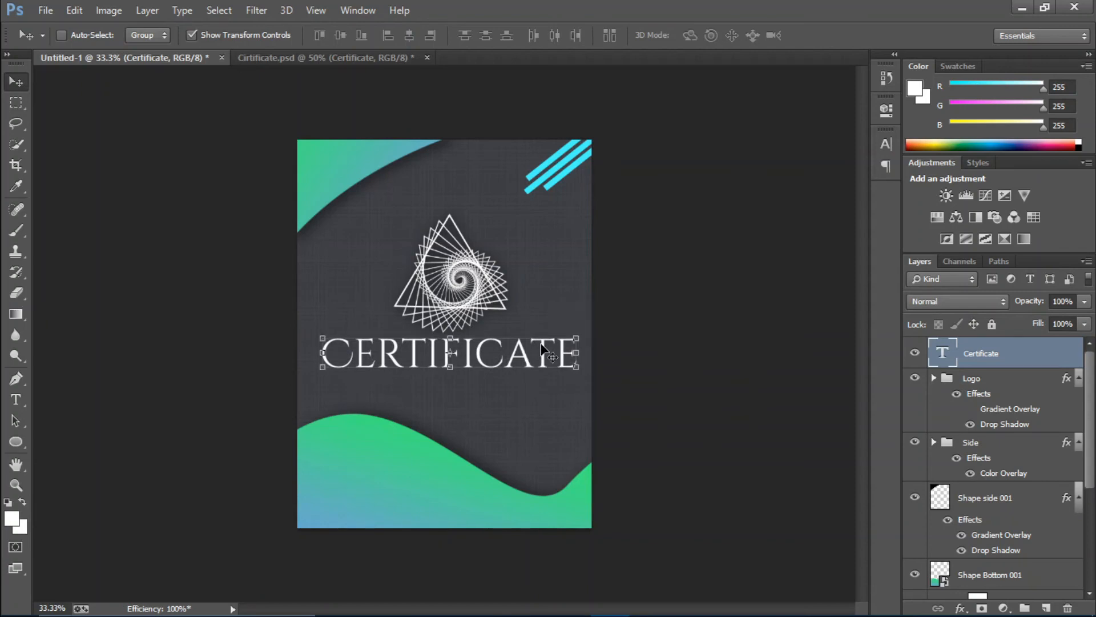
Add an "OF HONOUR" subtitle in 18 pt Cinzel Regular, matching the one in Cirtificate.psd, and centre it just below the Certificate title
click(301, 55)
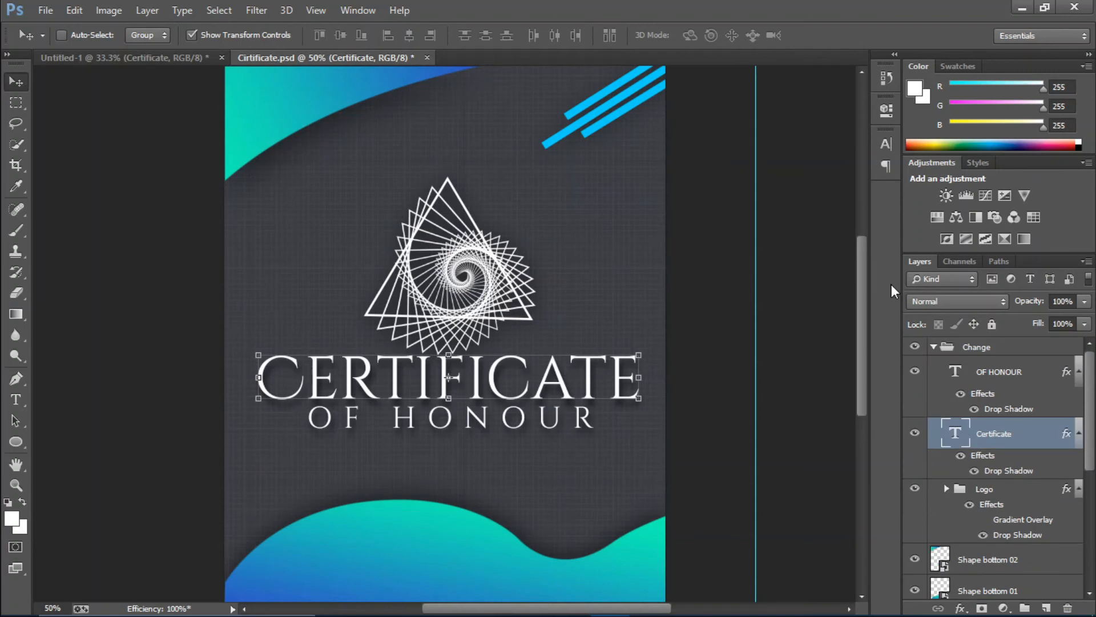
double_click(955, 372)
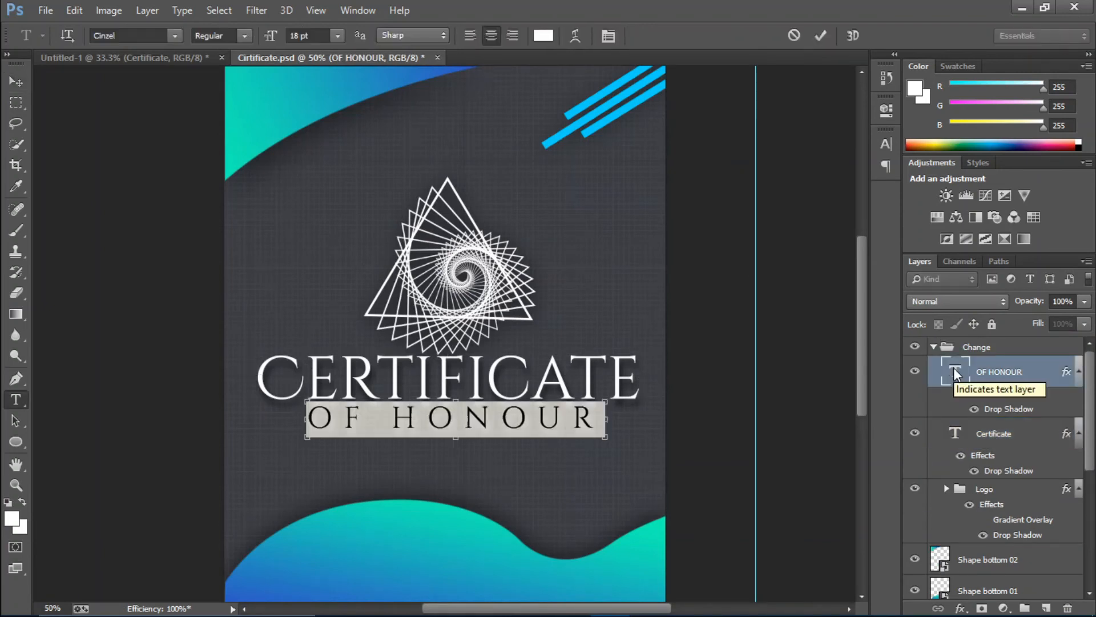
click(821, 35)
key(v)
click(123, 57)
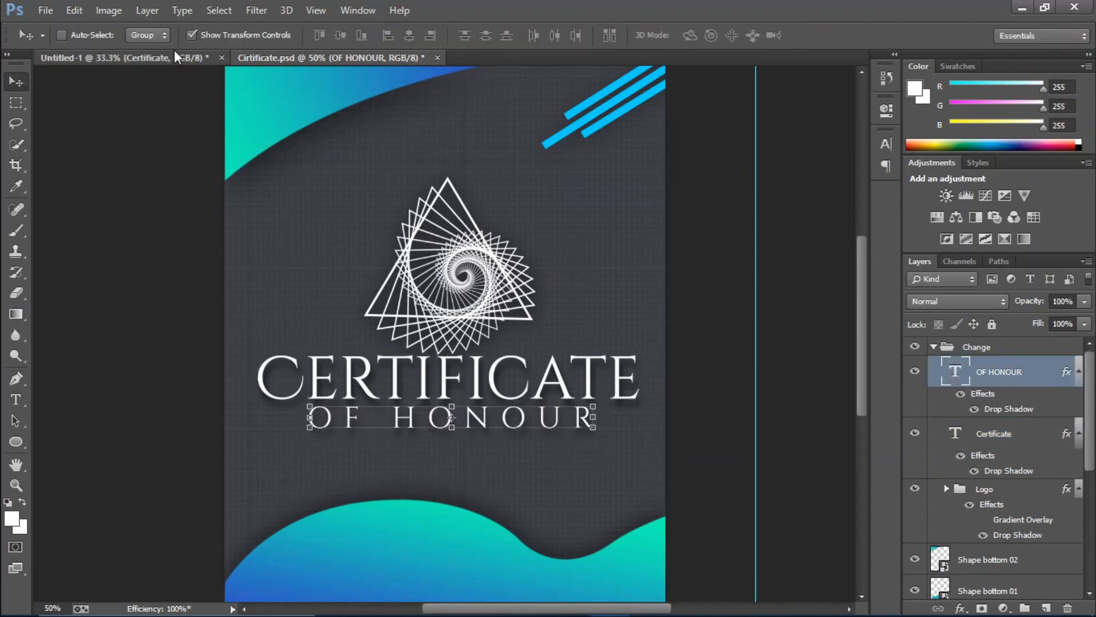
key(t)
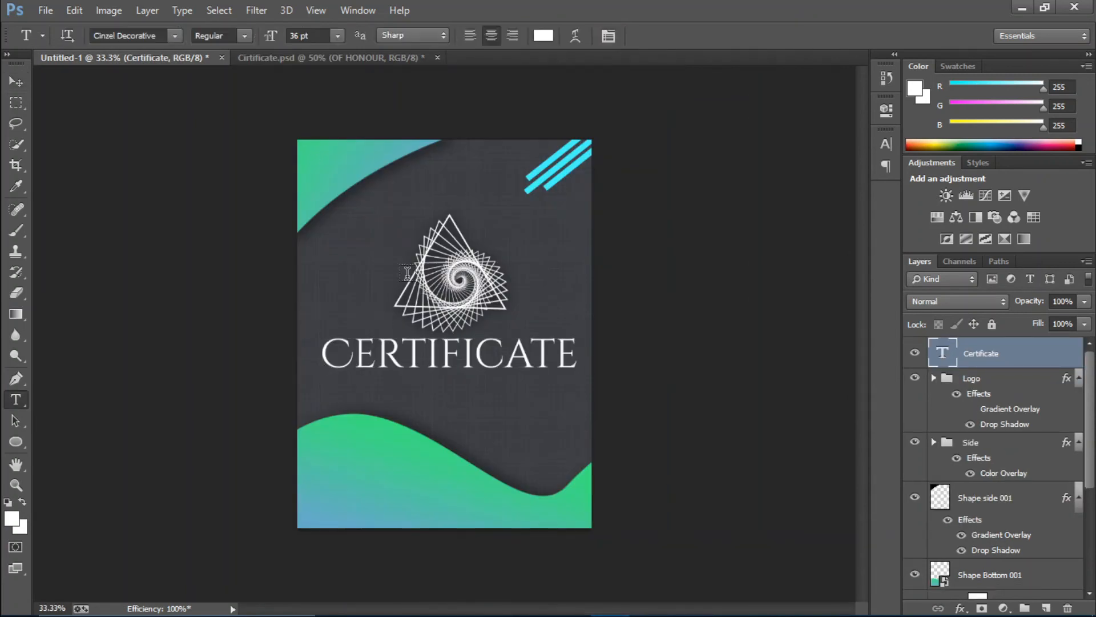
click(353, 395)
text(HONOUR)
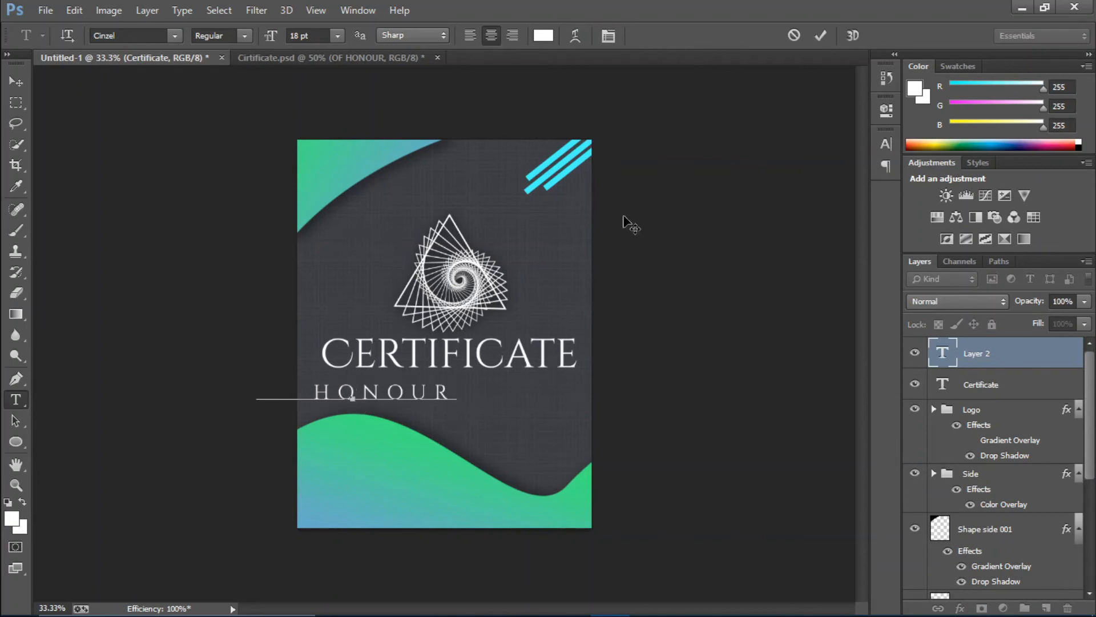
click(822, 43)
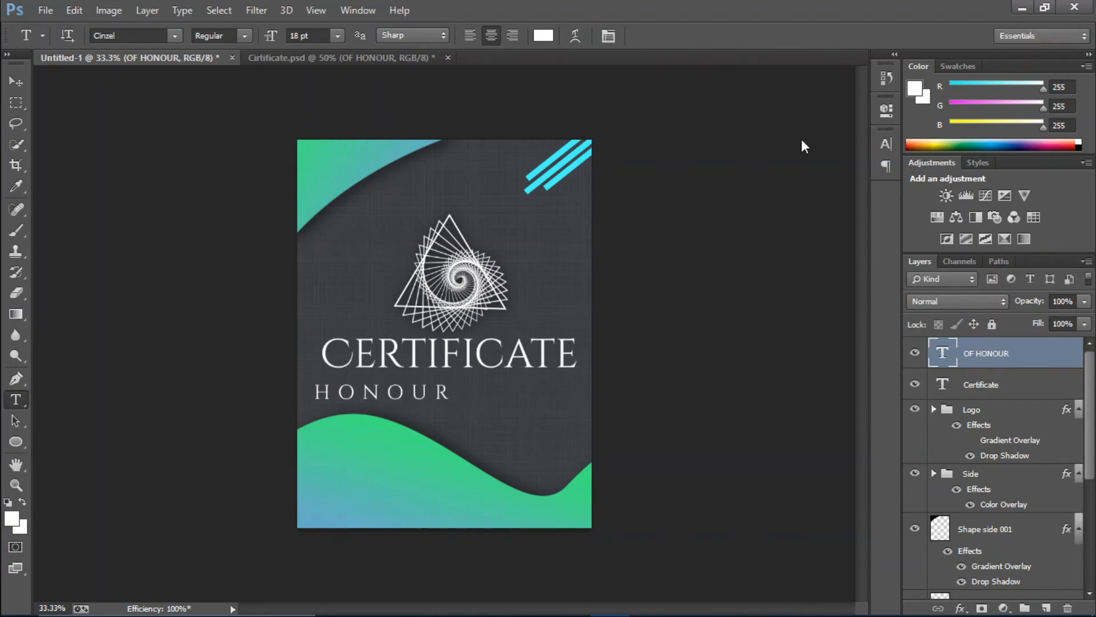
key(v)
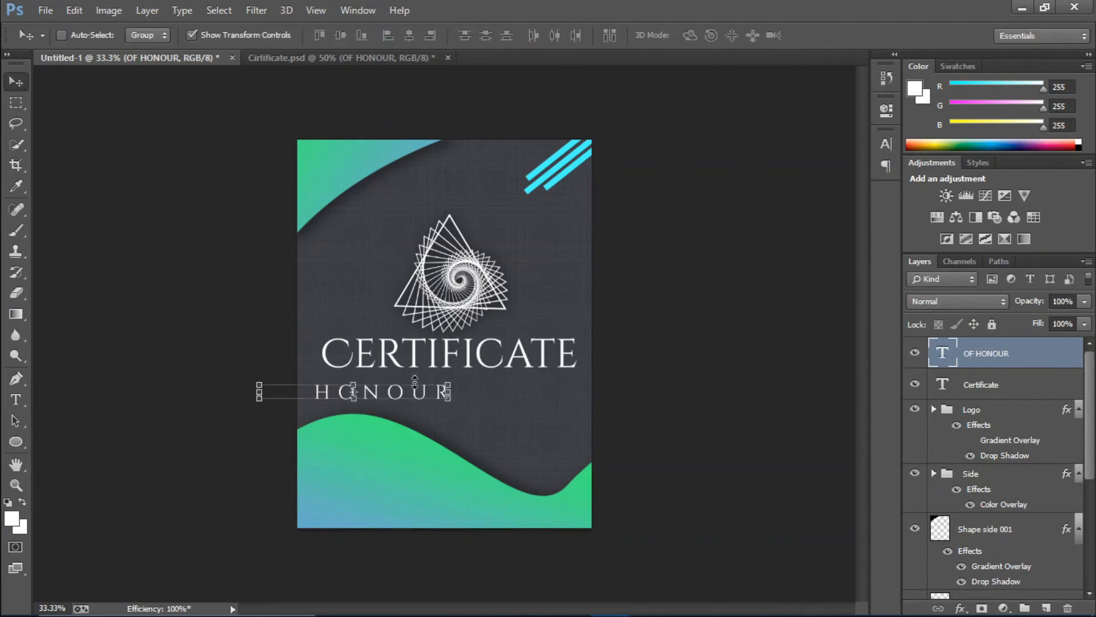
drag(414, 396, 512, 386)
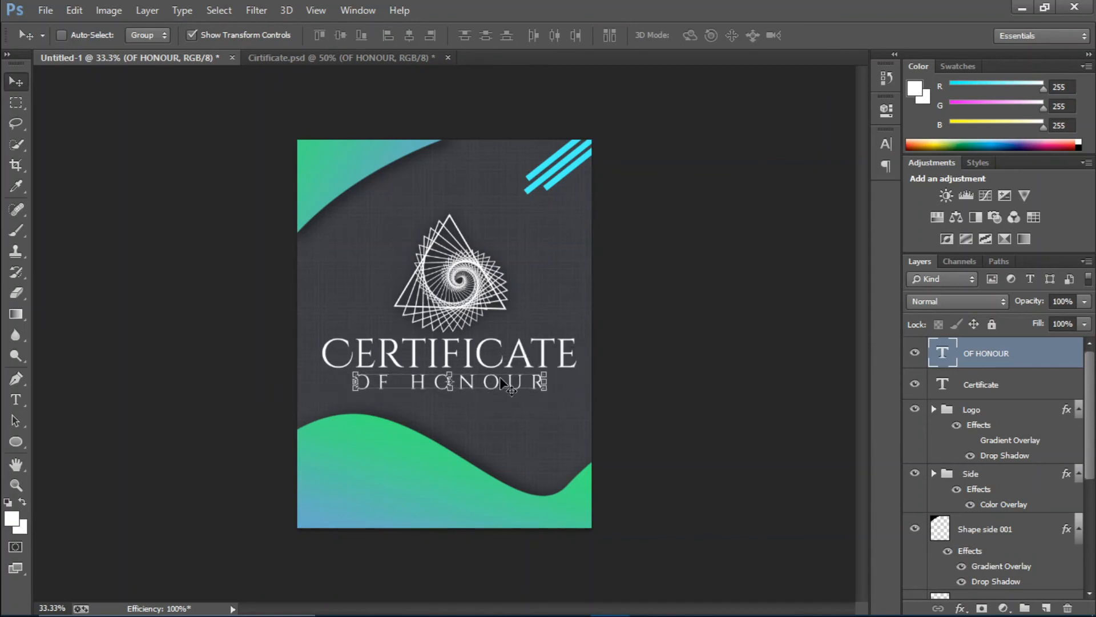
Try widening the letter spacing of the OF HONOUR text to a tracking of 980
double_click(942, 359)
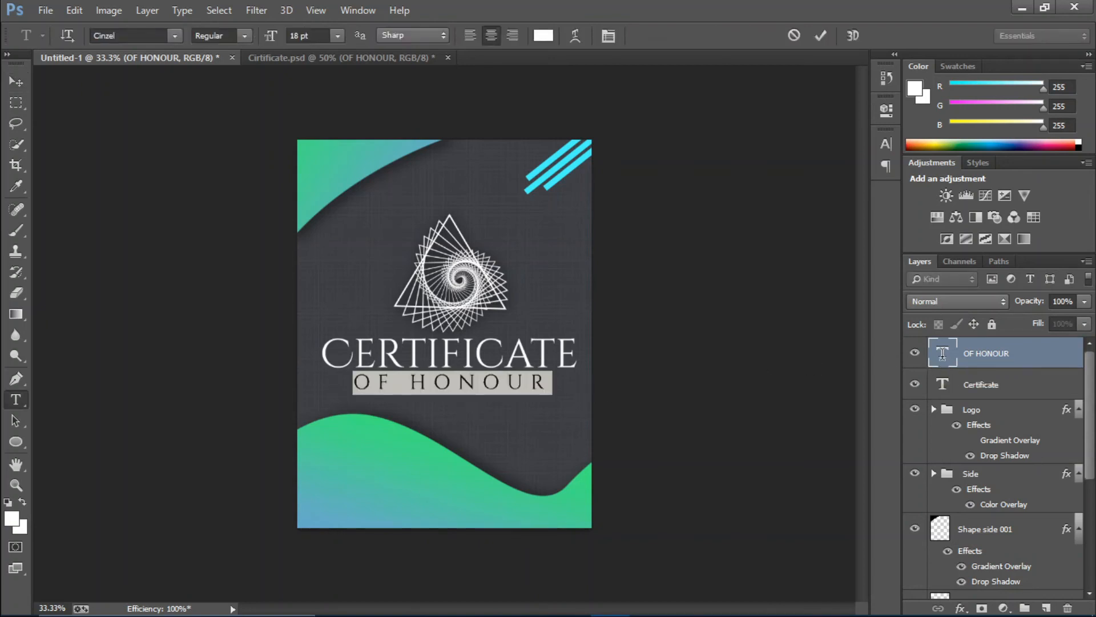
click(606, 37)
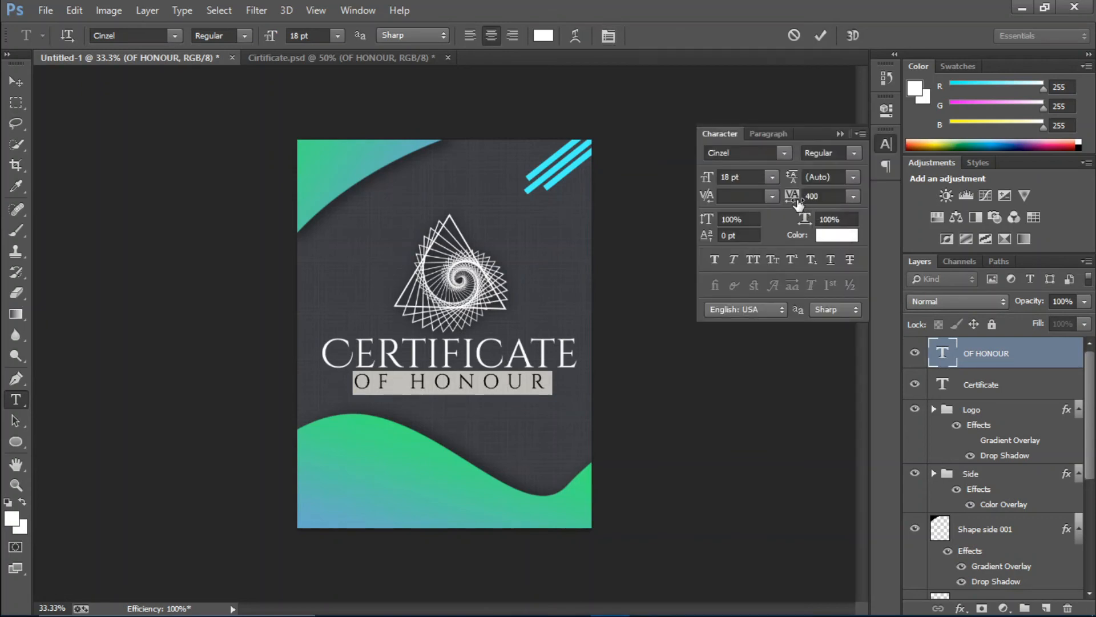
drag(797, 198, 821, 198)
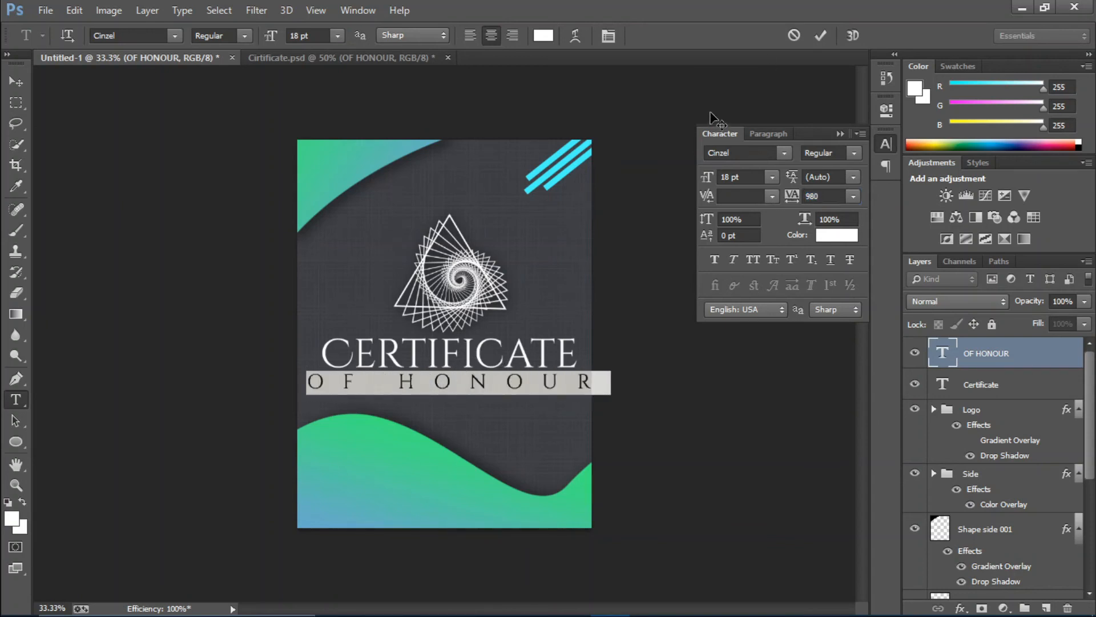
click(793, 36)
key(v)
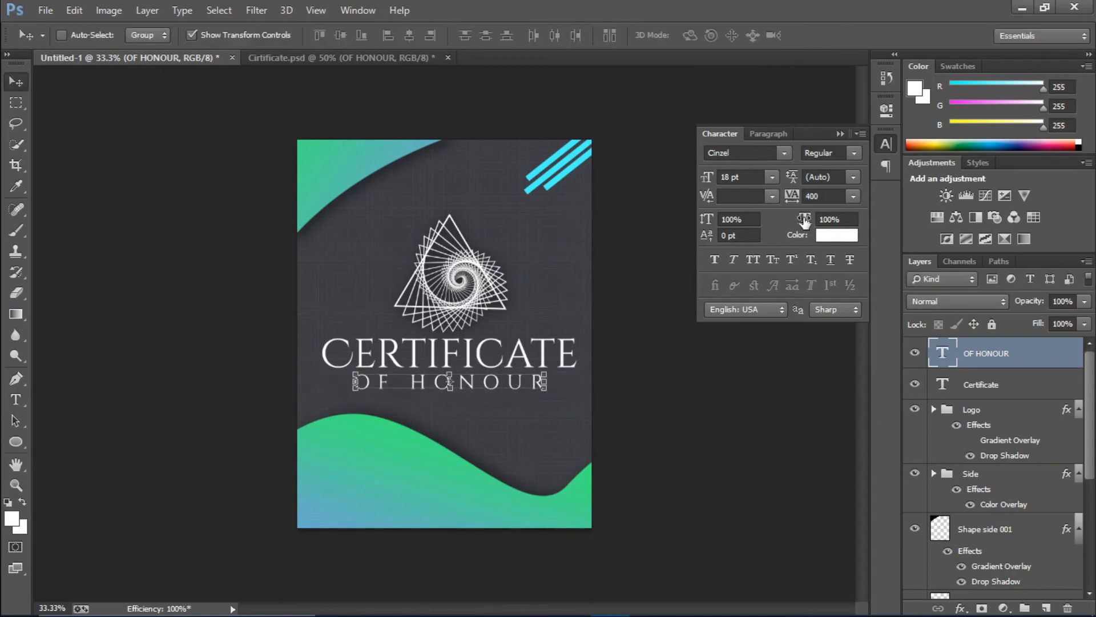
click(840, 136)
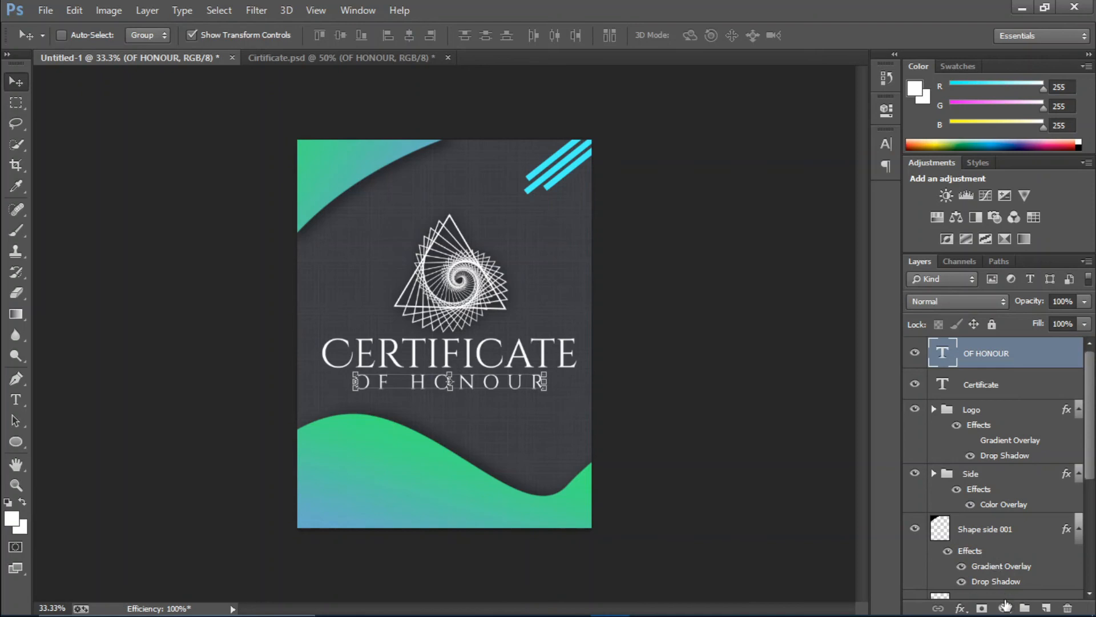
Add a Curves adjustment above all layers with an S-shaped RGB contrast curve and set its fill to 51%
click(1003, 607)
click(991, 352)
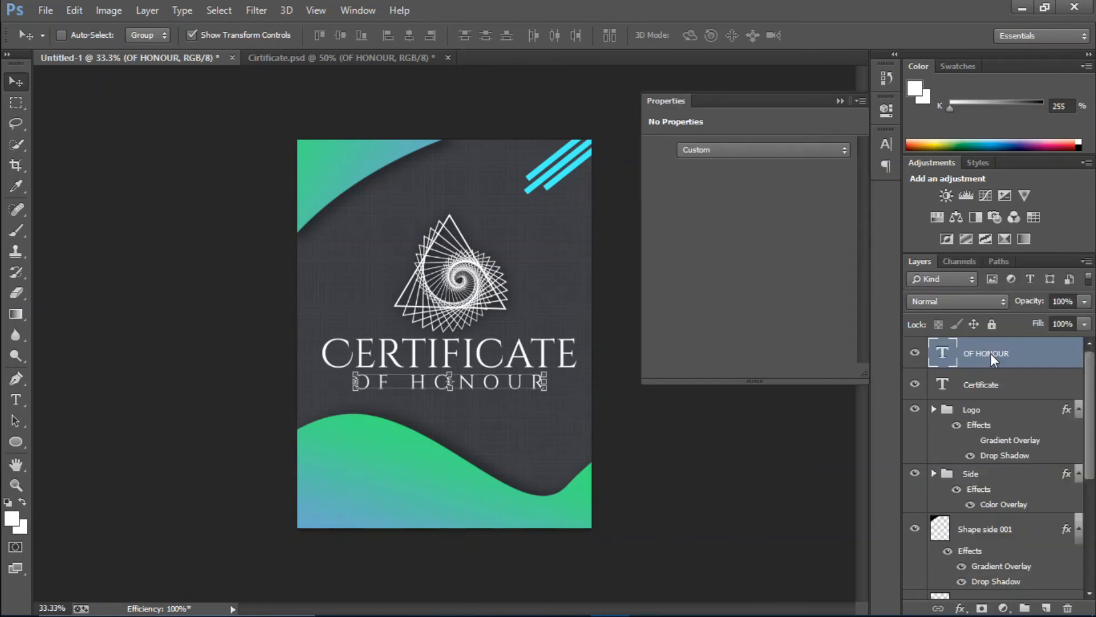
drag(797, 230, 787, 217)
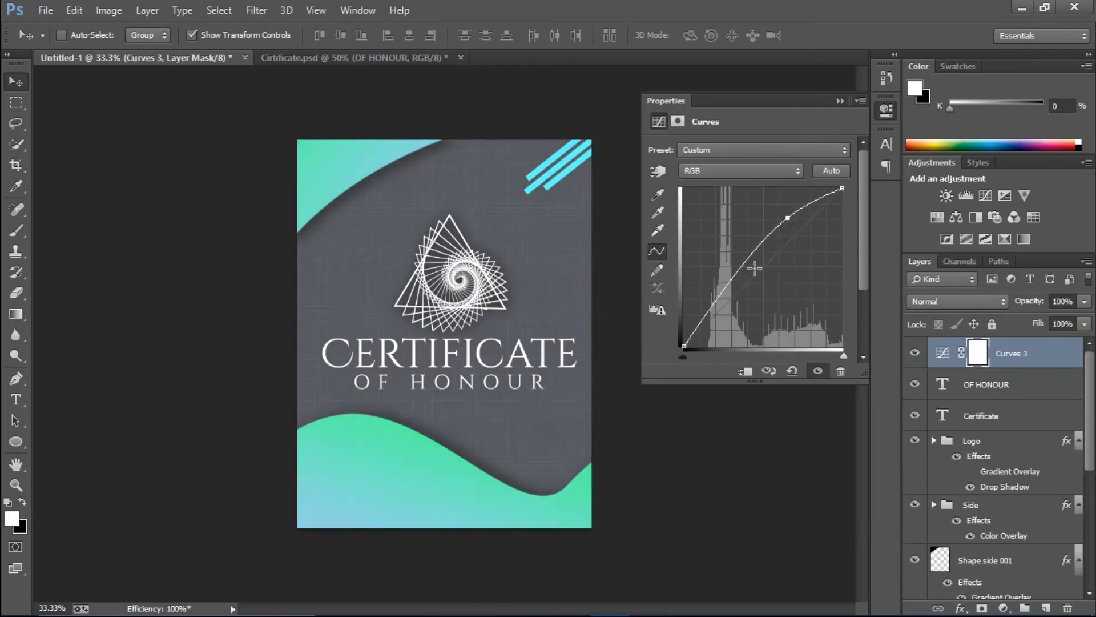
drag(742, 267, 748, 290)
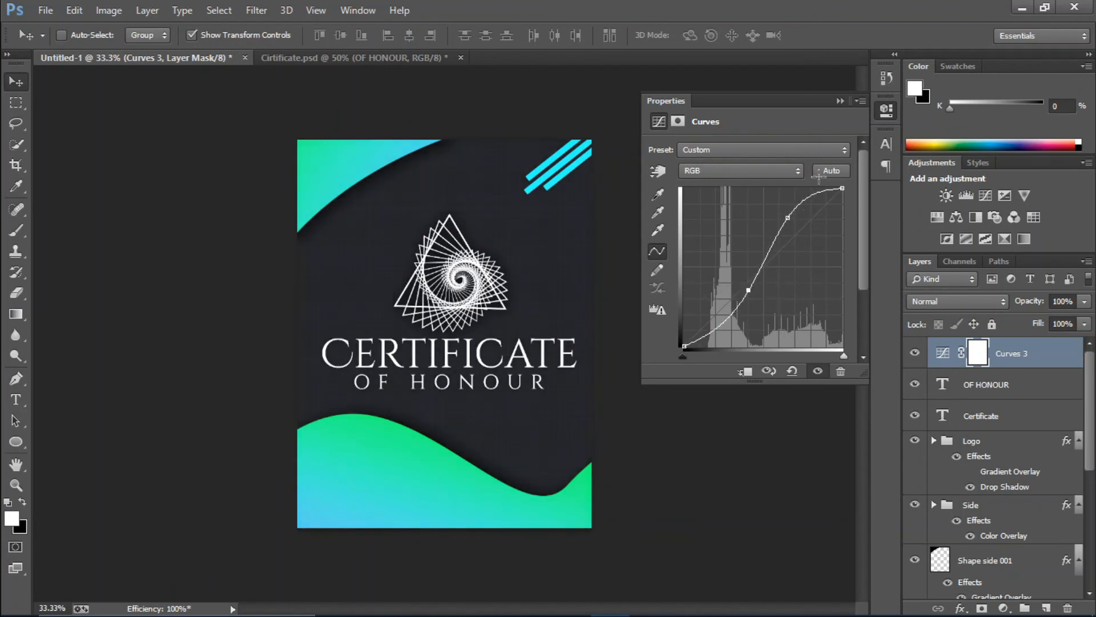
click(839, 101)
drag(1035, 325, 995, 322)
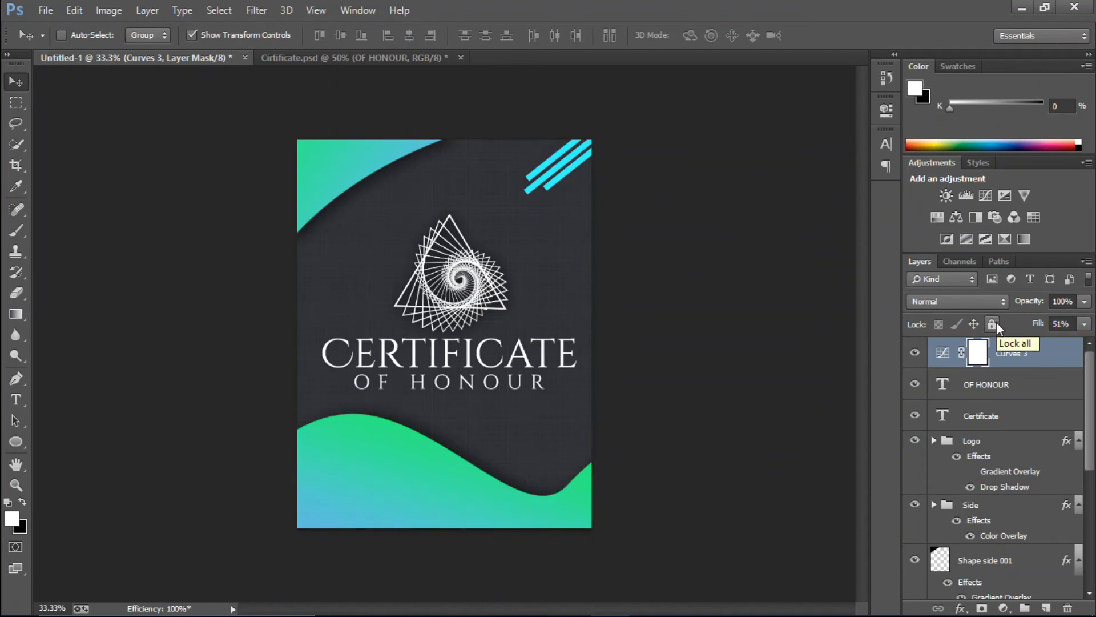
Give the Certificate text a drop shadow with 71% opacity, 66° angle, 14 px distance and 18 px size
click(1017, 413)
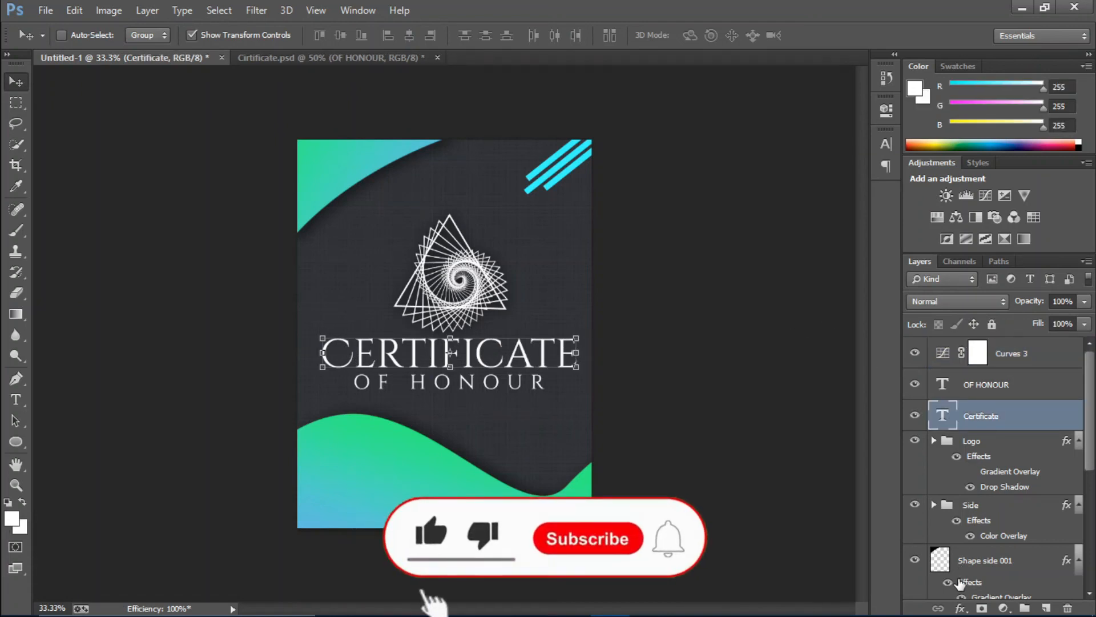
click(961, 608)
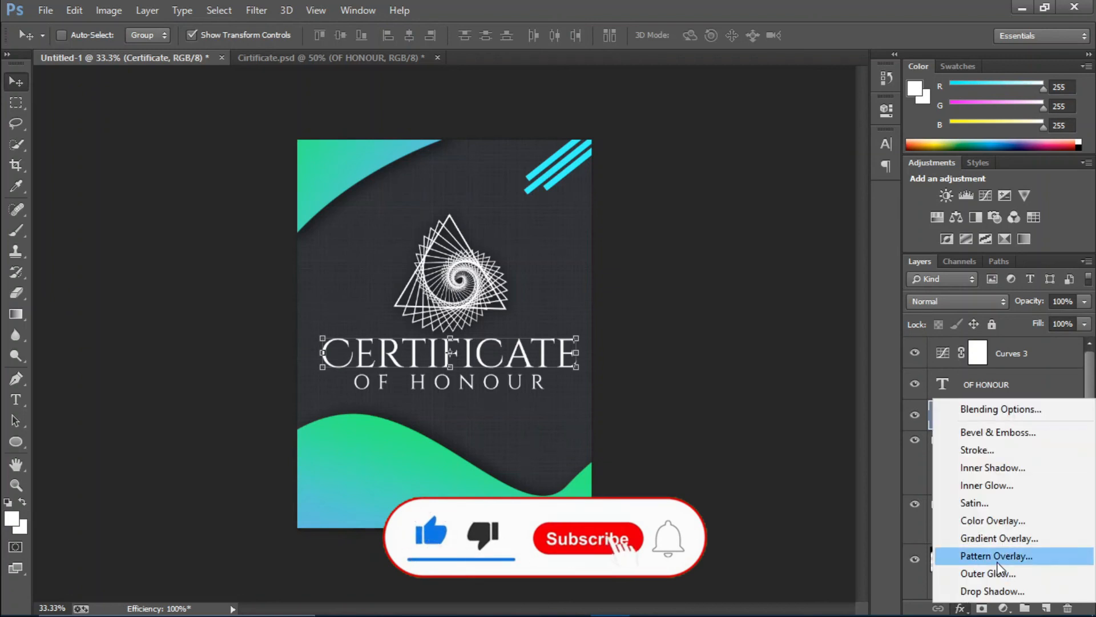
click(1014, 592)
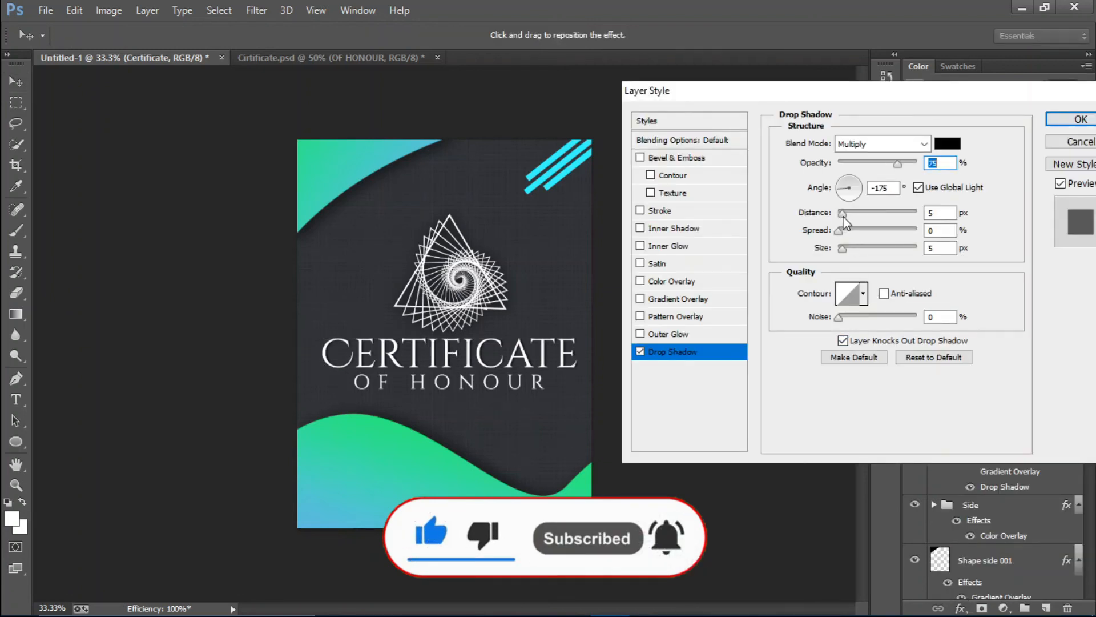
drag(843, 214, 851, 255)
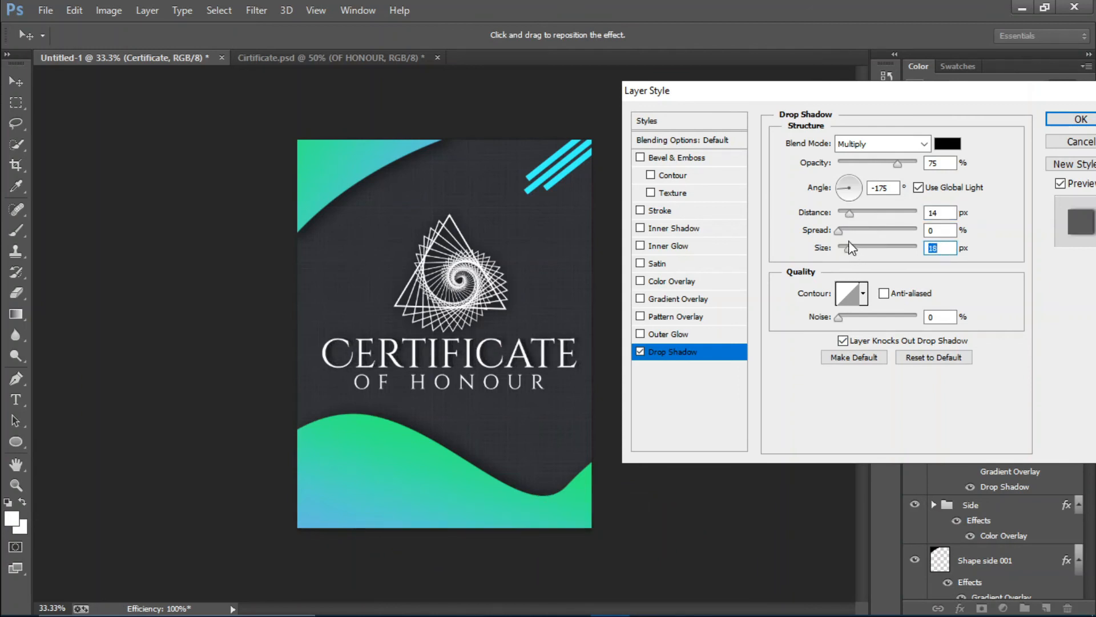
drag(898, 164, 854, 188)
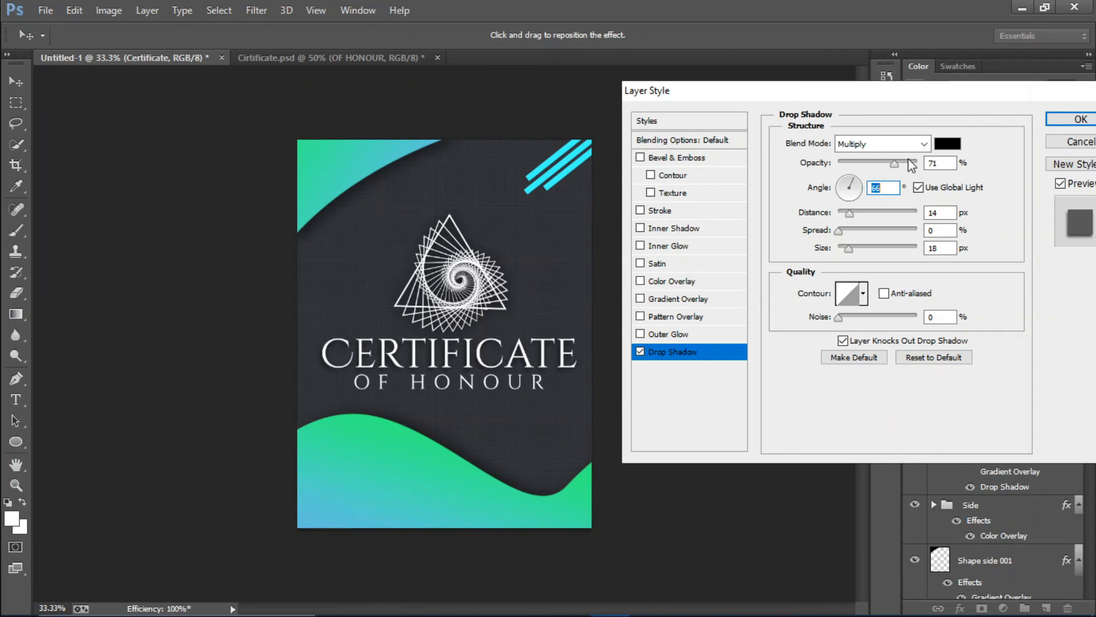
click(1077, 119)
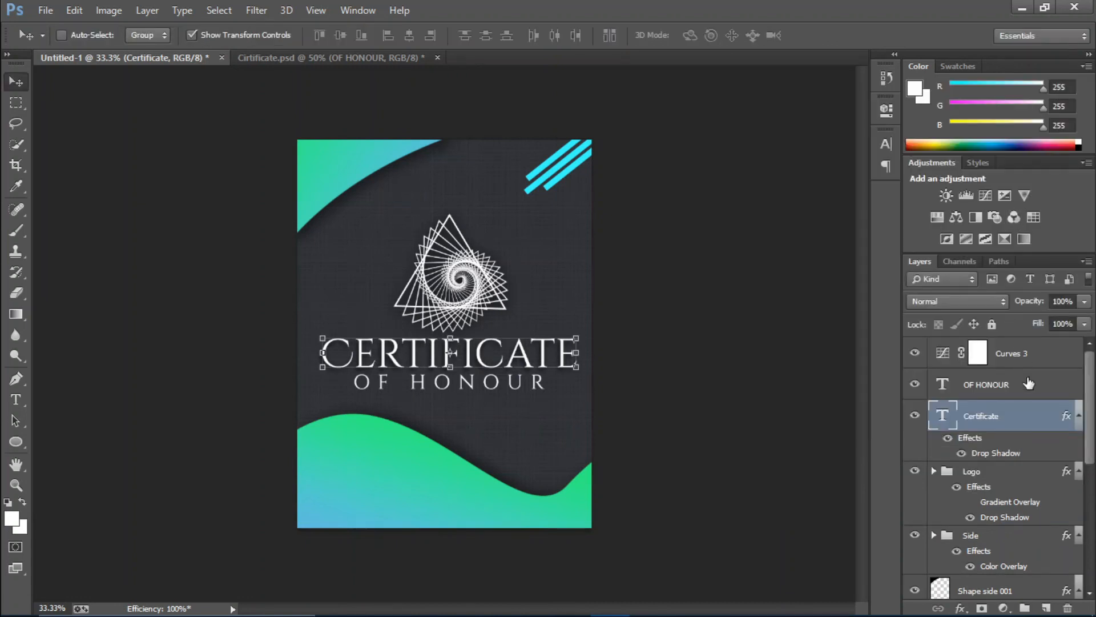
Copy the Certificate text's layer style onto the OF HONOUR text layer
right_click(1033, 414)
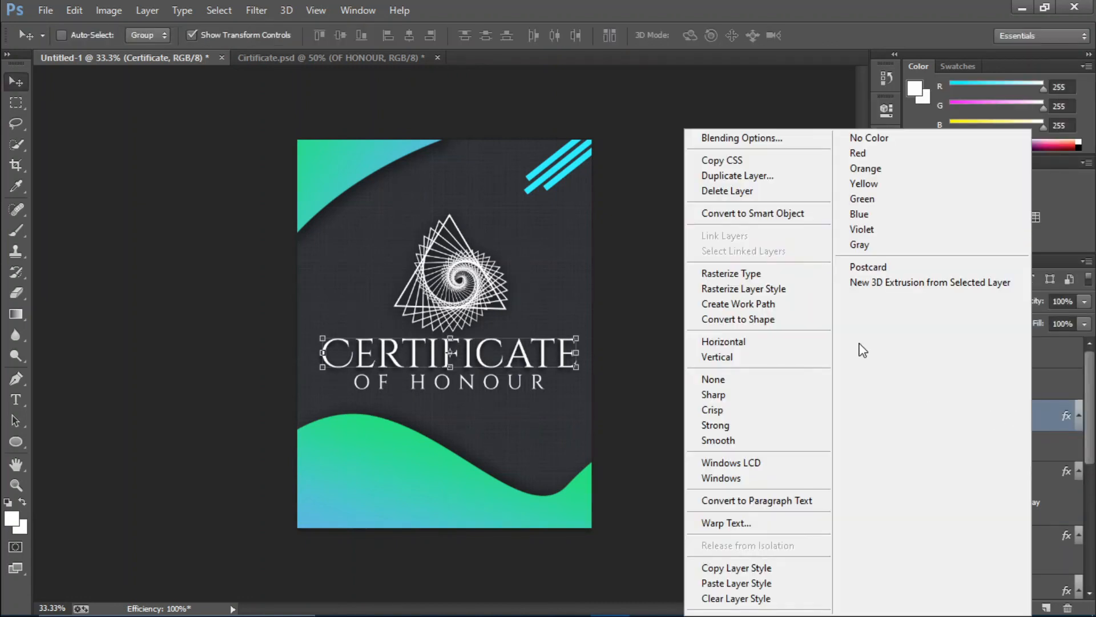
click(784, 568)
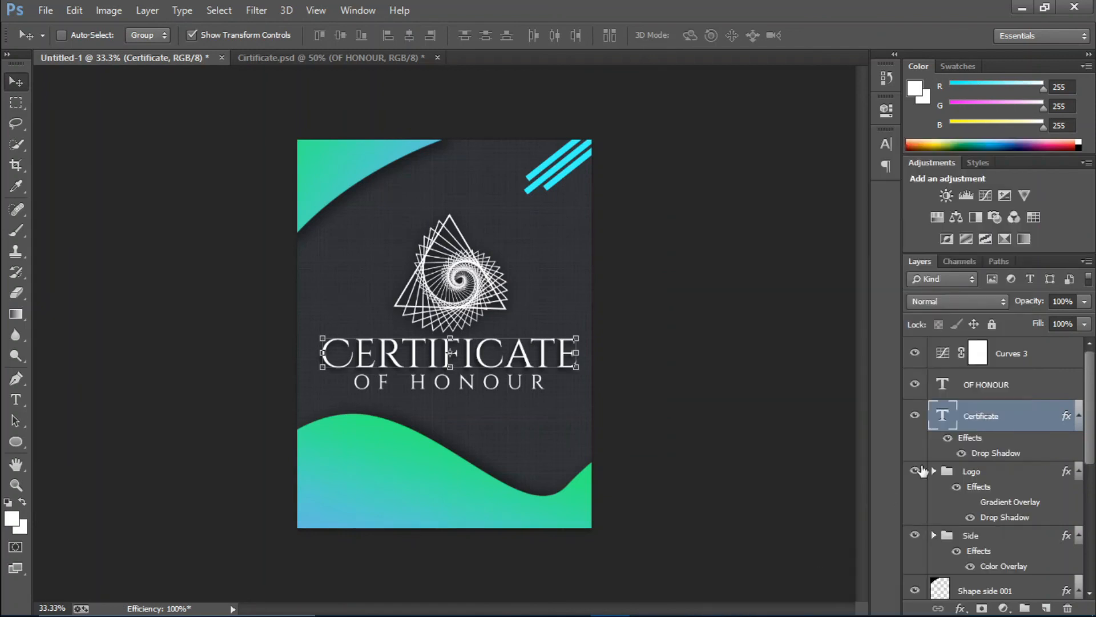
click(1046, 379)
right_click(1046, 379)
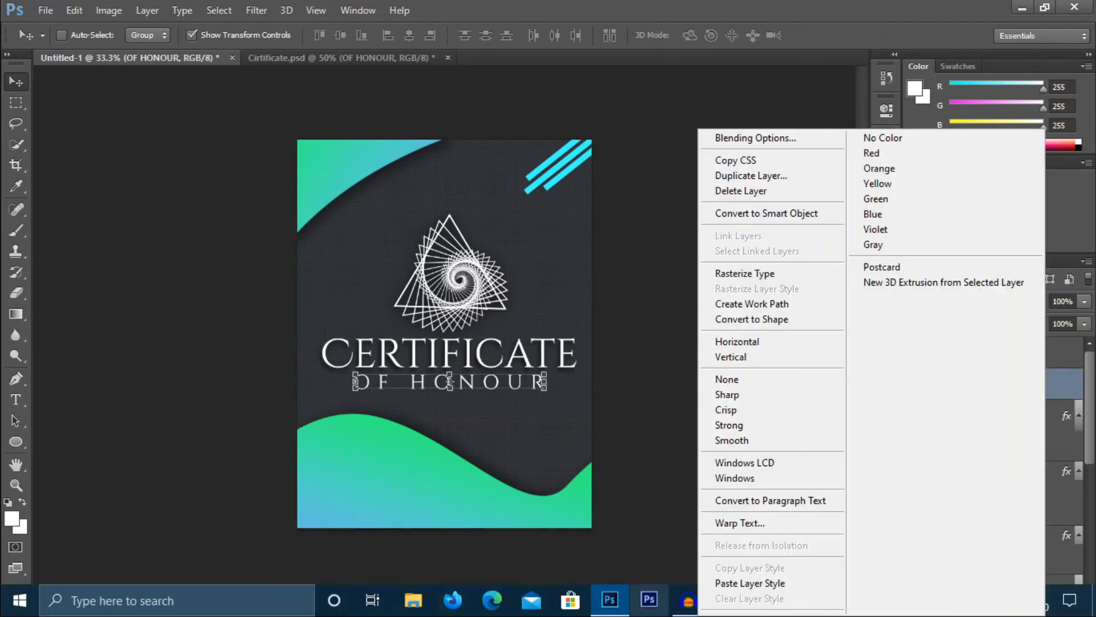
click(755, 581)
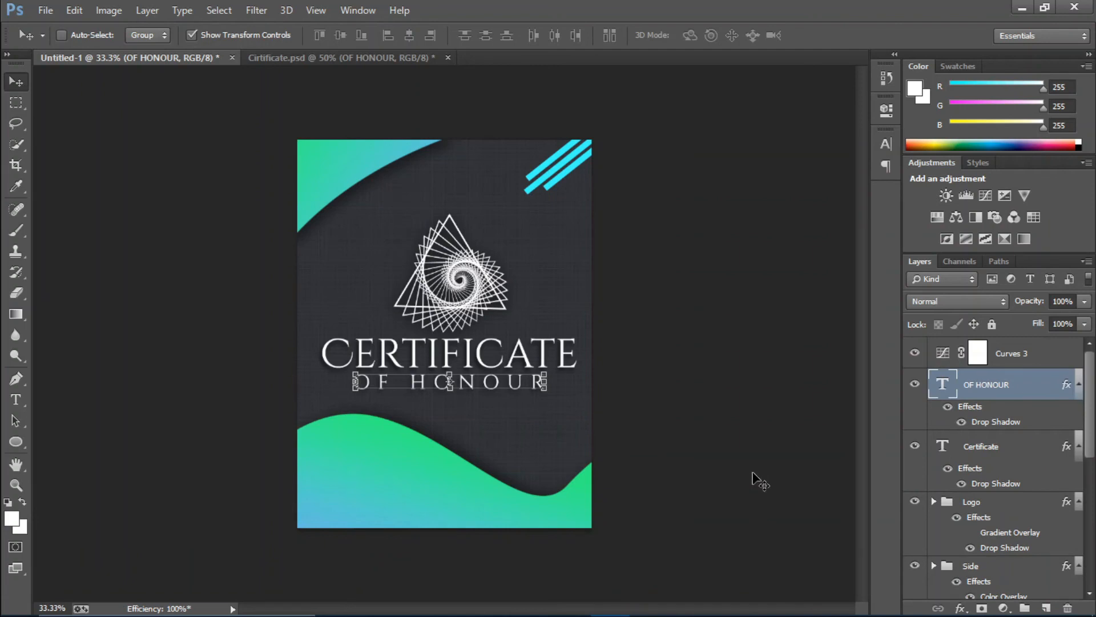
Add a Photo Filter adjustment above the top Curves layer using Cooling Filter (80) and set its layer opacity to 43%
drag(1091, 413, 1082, 349)
click(1051, 353)
click(1005, 608)
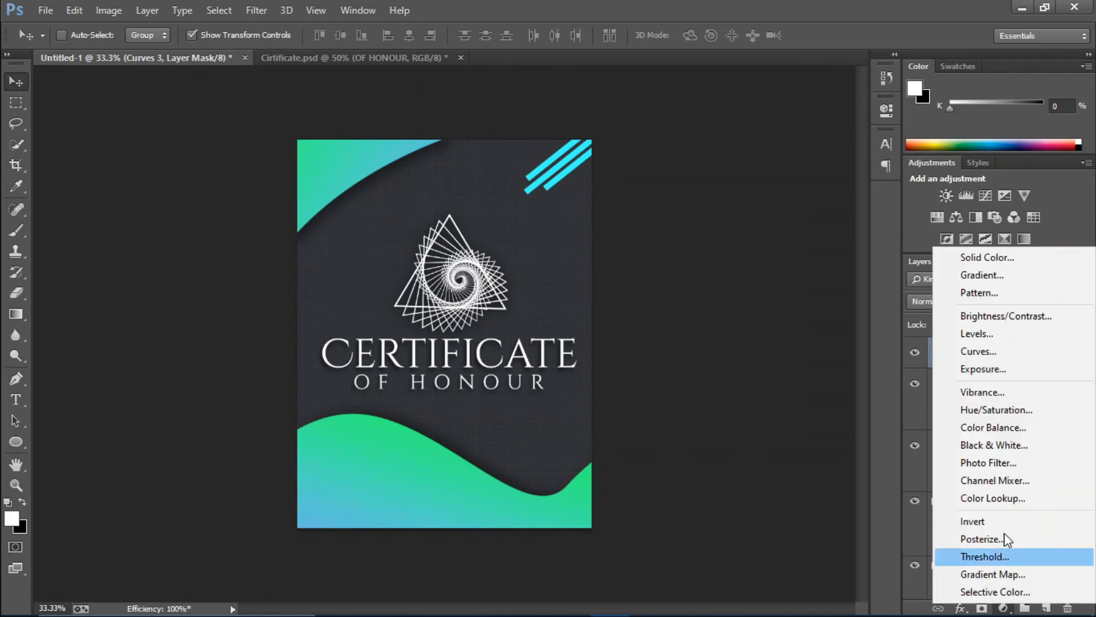
click(994, 460)
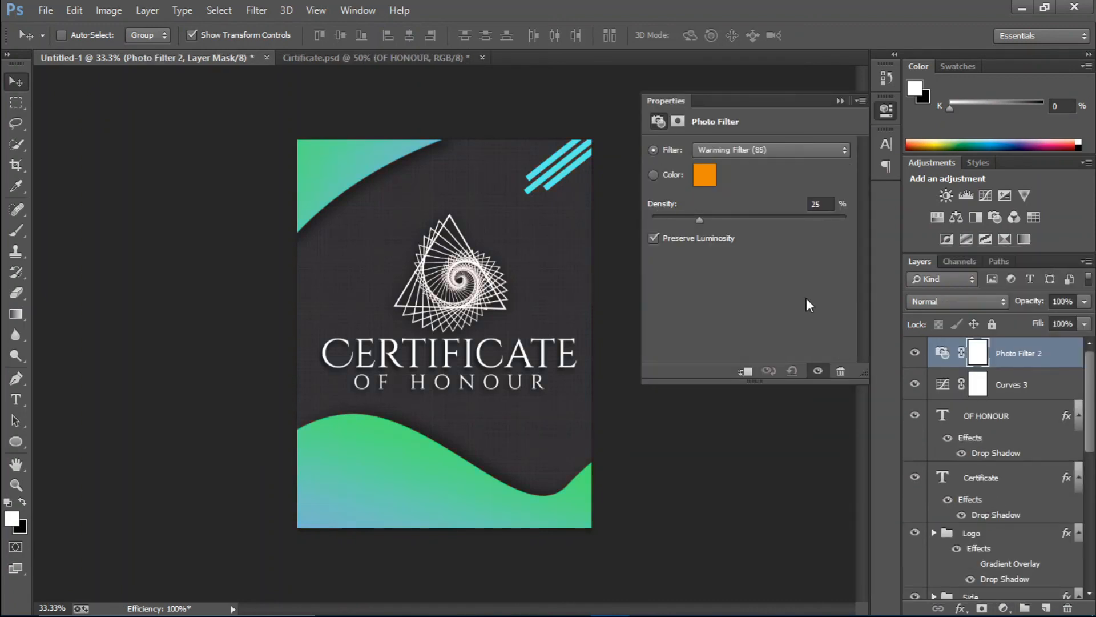
click(721, 149)
click(729, 207)
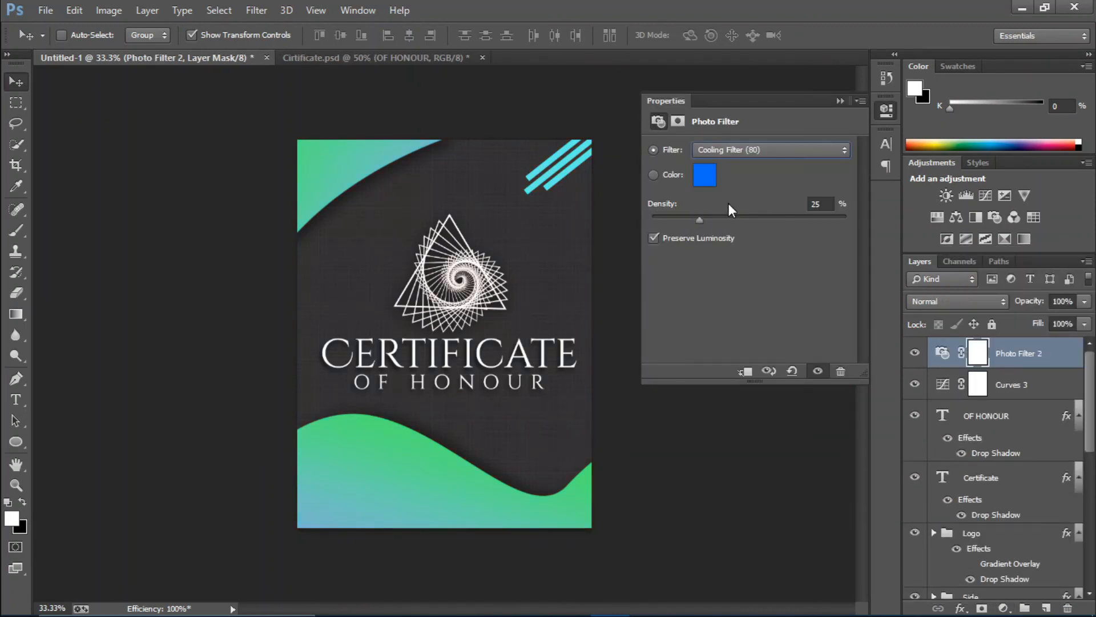
click(840, 101)
drag(1031, 302, 984, 303)
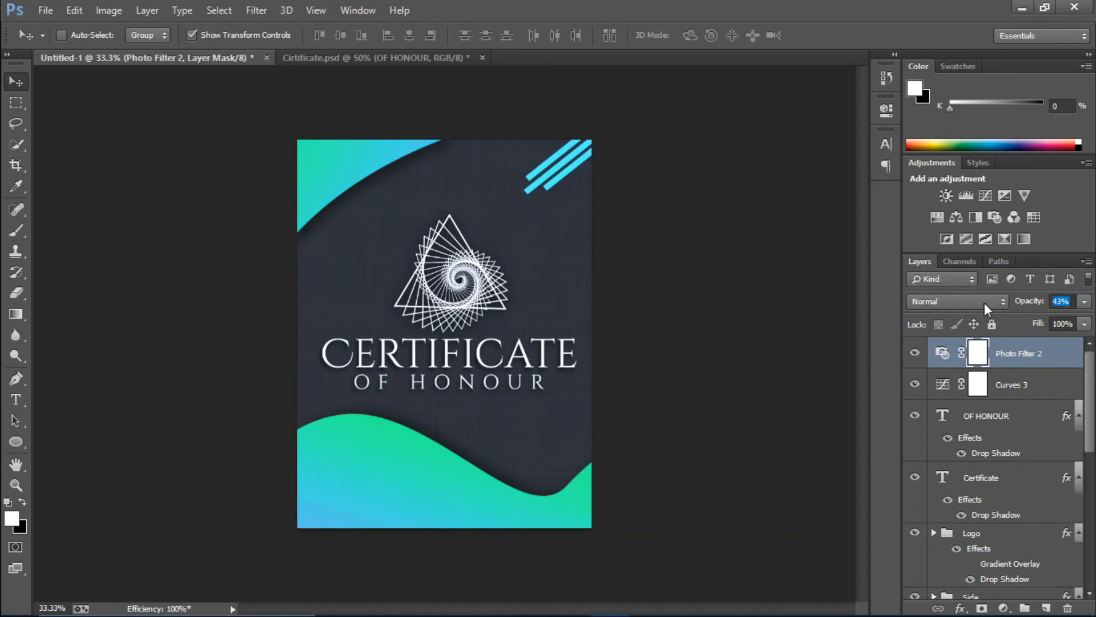
Compare the new certificate design with the original in Cirtificate.psd at 33.33% zoom, then return to the new document
key(ctrl+plus)
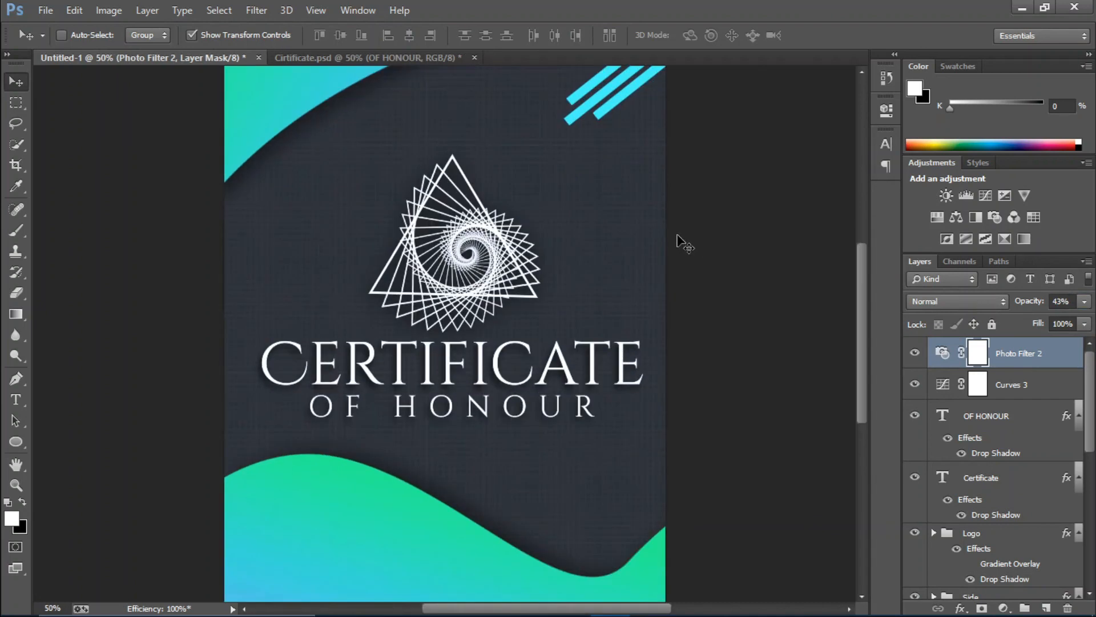
key(ctrl+minus)
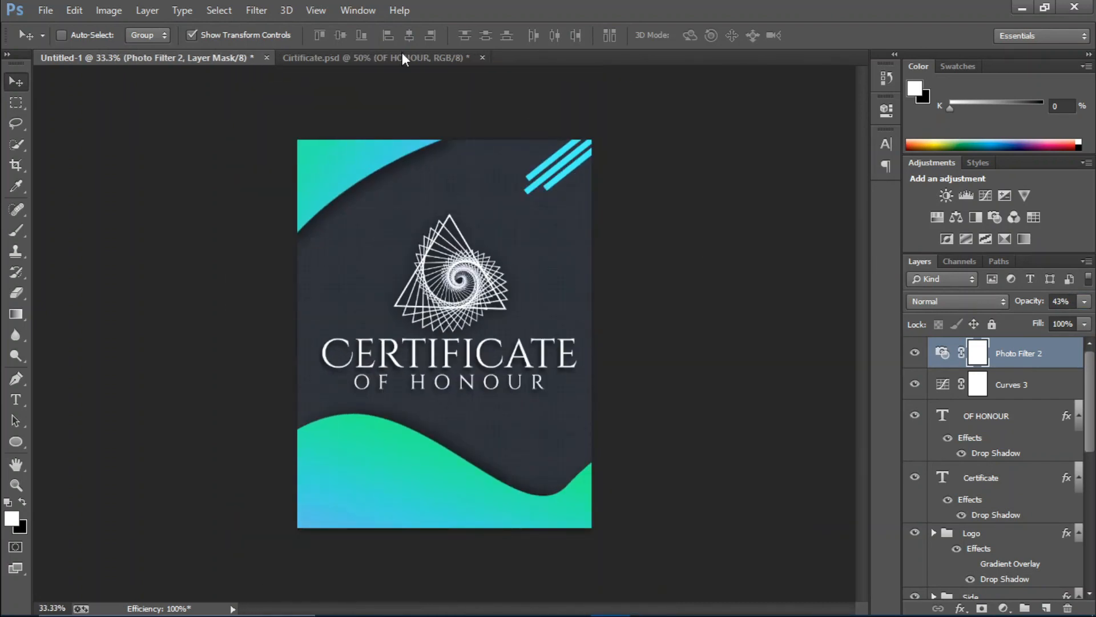
click(350, 58)
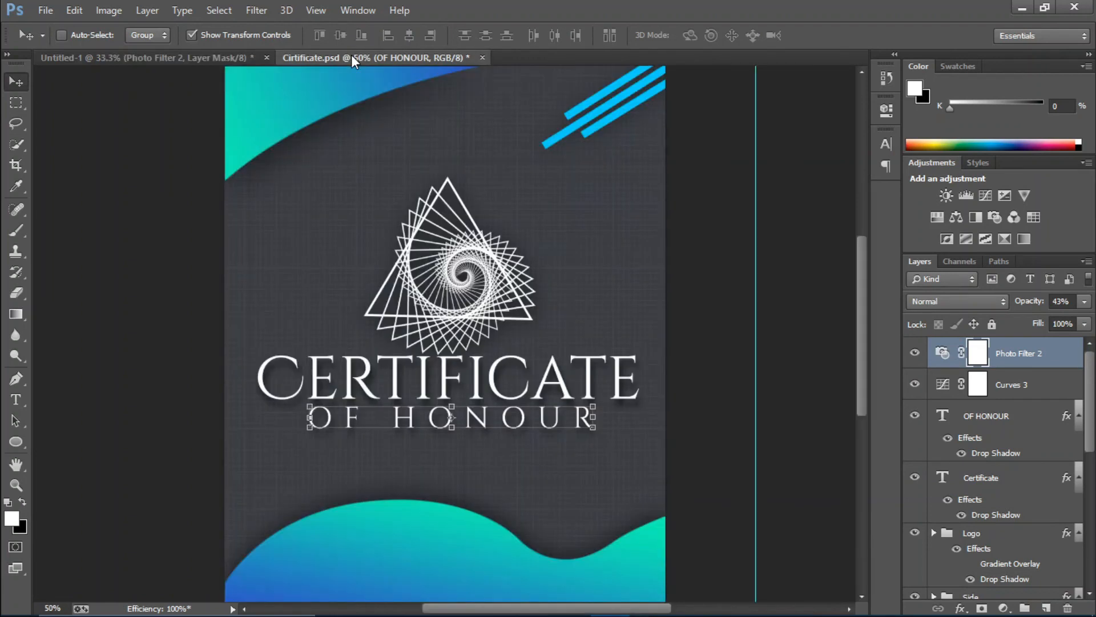
key(ctrl+minus)
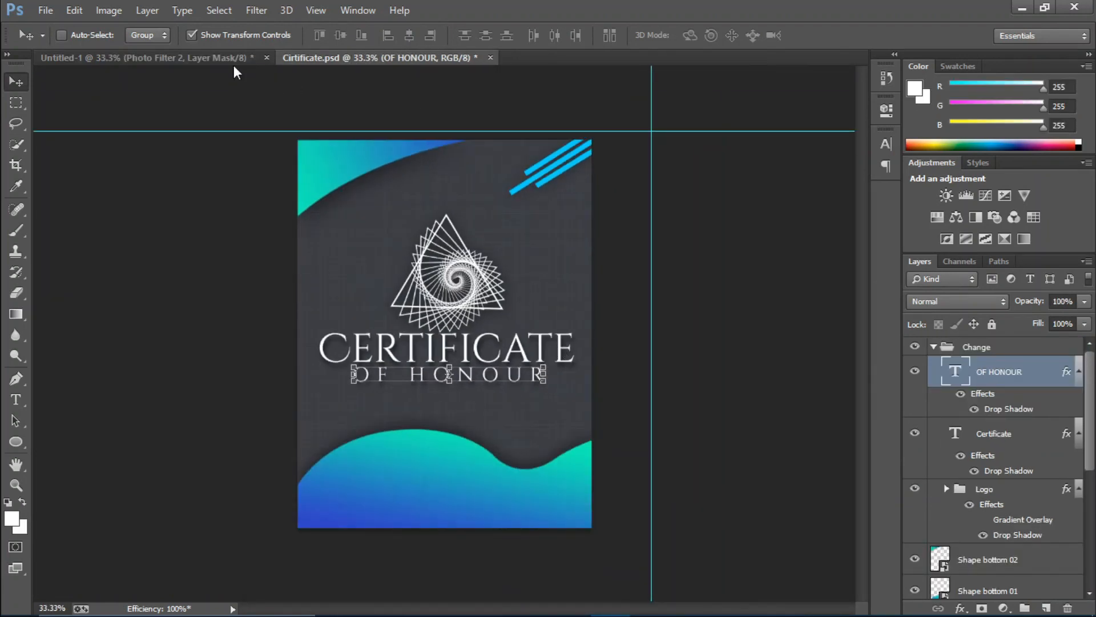
click(136, 58)
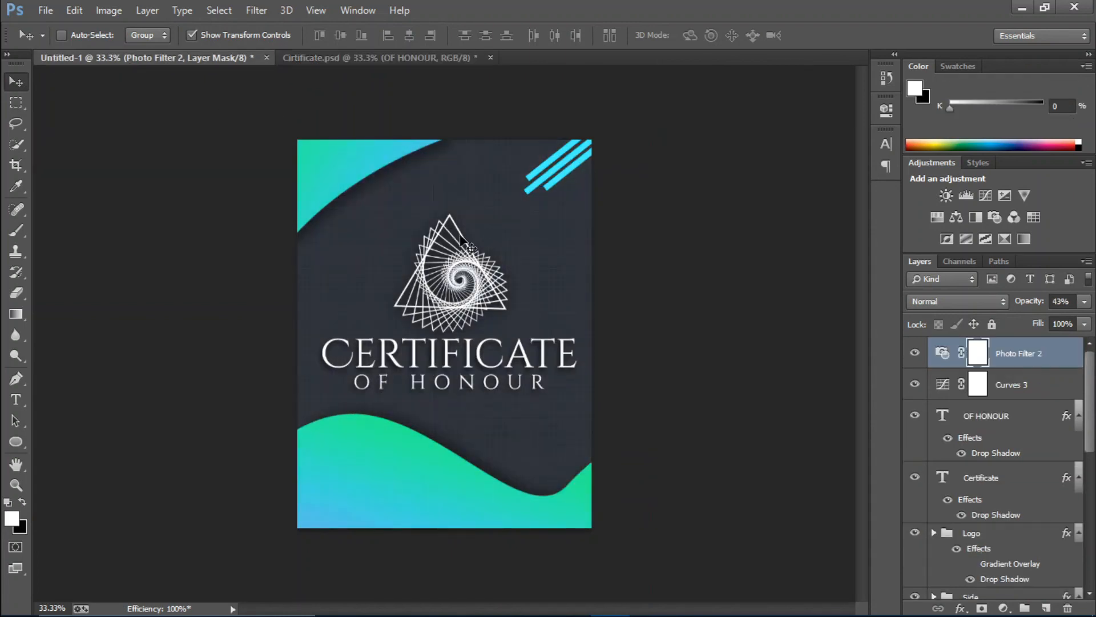